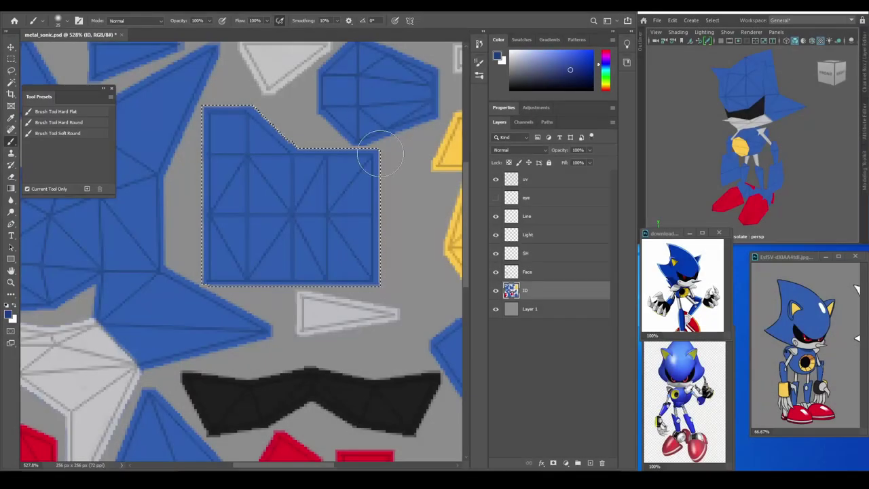
Paint soft dark-blue shading along the blue piece's right edge and upper-left area.
{"action": "left_click_drag", "start_coordinate": [380, 155], "coordinate": [399, 270]}
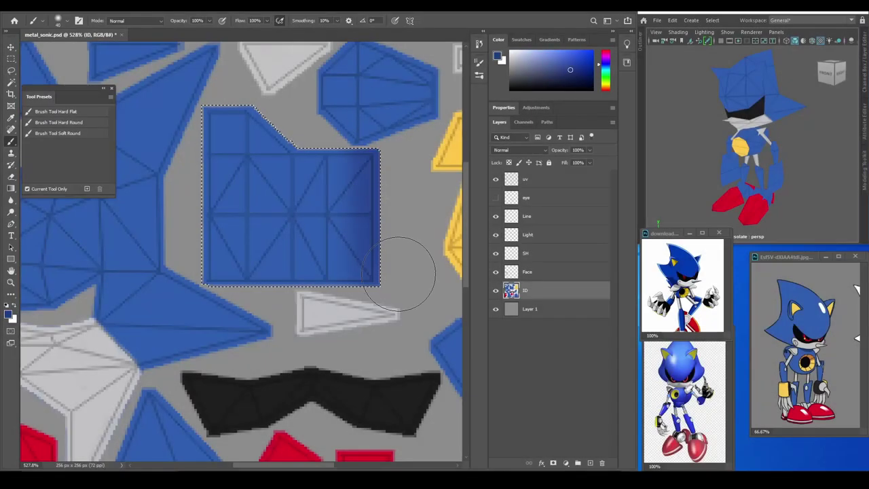
{"action": "left_click_drag", "start_coordinate": [224, 142], "coordinate": [299, 224]}
{"action": "key", "text": "ctrl+z"}
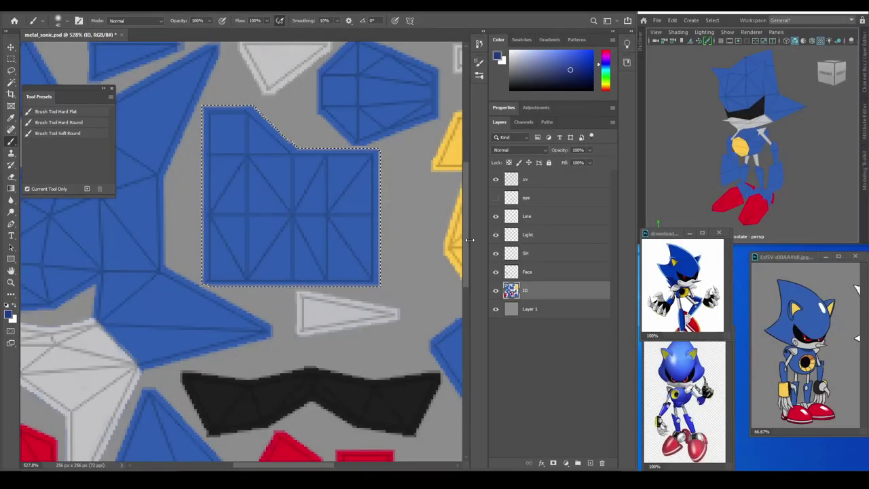
{"action": "mouse_move", "coordinate": [224, 156]}
{"action": "left_mouse_down"}
{"action": "mouse_move", "coordinate": [292, 218]}
{"action": "mouse_move", "coordinate": [287, 224]}
{"action": "mouse_move", "coordinate": [301, 206]}
{"action": "left_mouse_up"}
Paint a light-blue central highlight on the Light layer.
{"action": "key", "text": "alt+bracketright"}
{"action": "left_click", "coordinate": [566, 58]}
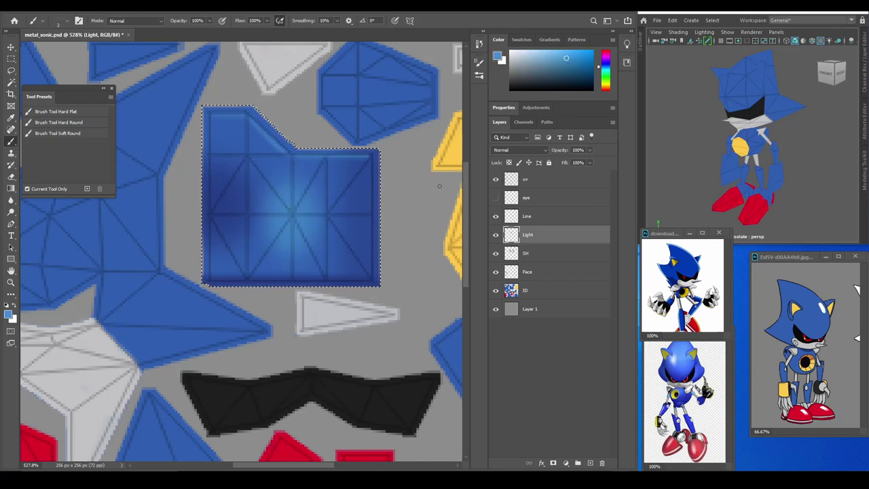
{"action": "left_click", "coordinate": [495, 179]}
{"action": "left_click", "coordinate": [364, 186], "text": "alt"}
{"action": "key", "text": "alt+bracketleft"}
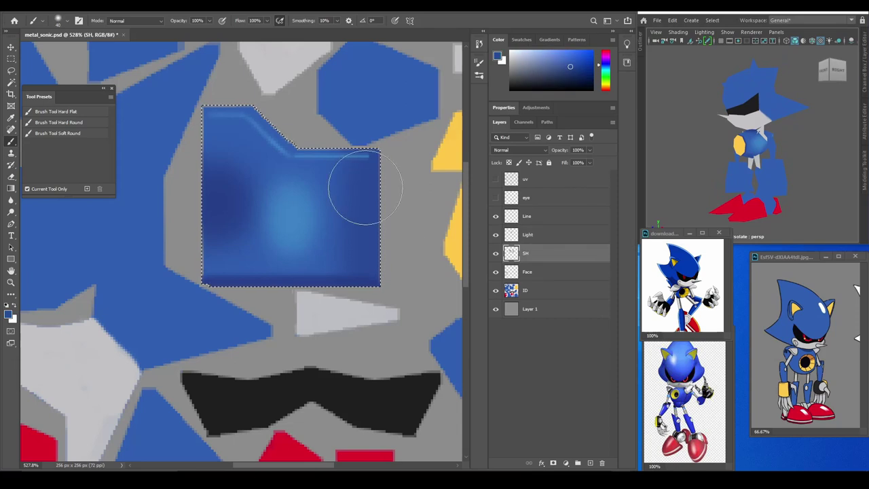
Darken the right part of the blue piece on the SH layer.
{"action": "key", "text": "e"}
{"action": "left_click", "coordinate": [42, 20]}
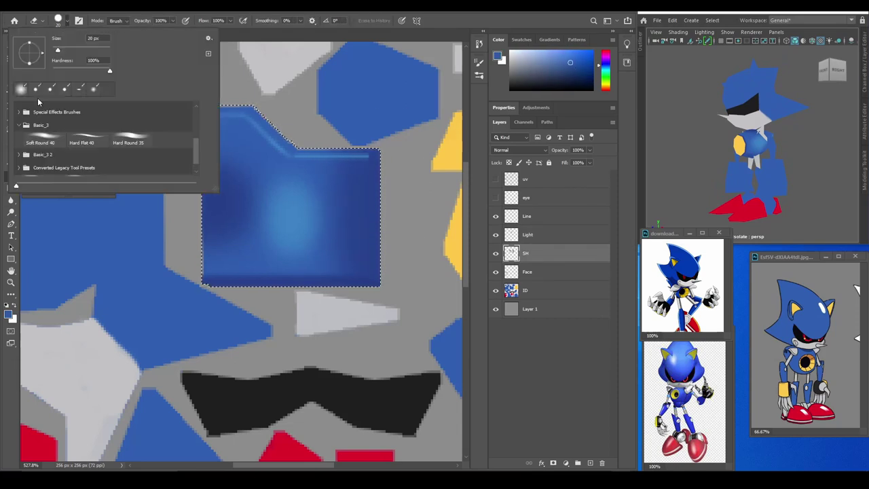
{"action": "key", "text": "b"}
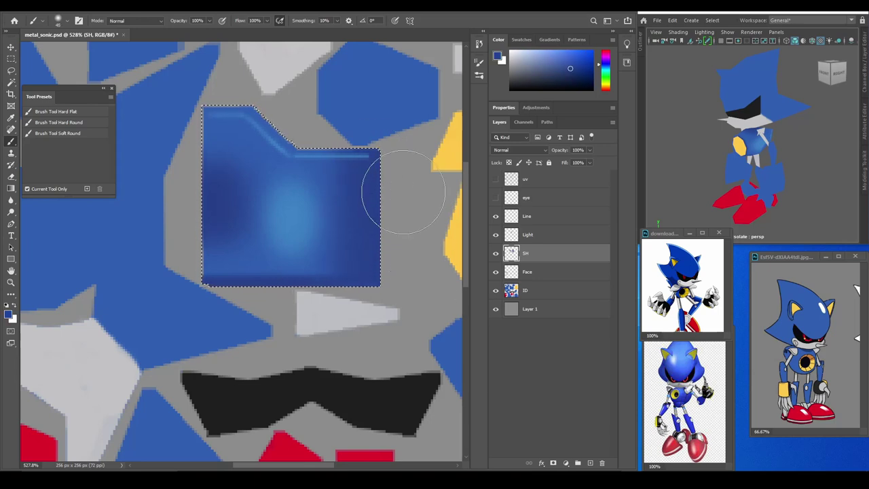
{"action": "left_click_drag", "start_coordinate": [365, 160], "coordinate": [349, 202]}
Soften the highlight on the Light layer with a soft round eraser tip.
{"action": "key", "text": "alt+bracketright"}
{"action": "key", "text": "e"}
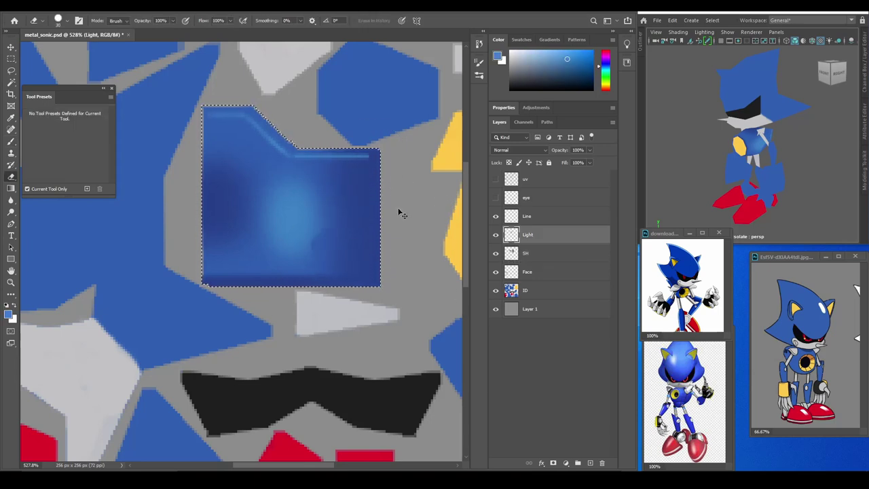
{"action": "left_click", "coordinate": [68, 21]}
{"action": "left_click", "coordinate": [68, 22]}
{"action": "left_click", "coordinate": [68, 21]}
{"action": "left_click", "coordinate": [68, 21]}
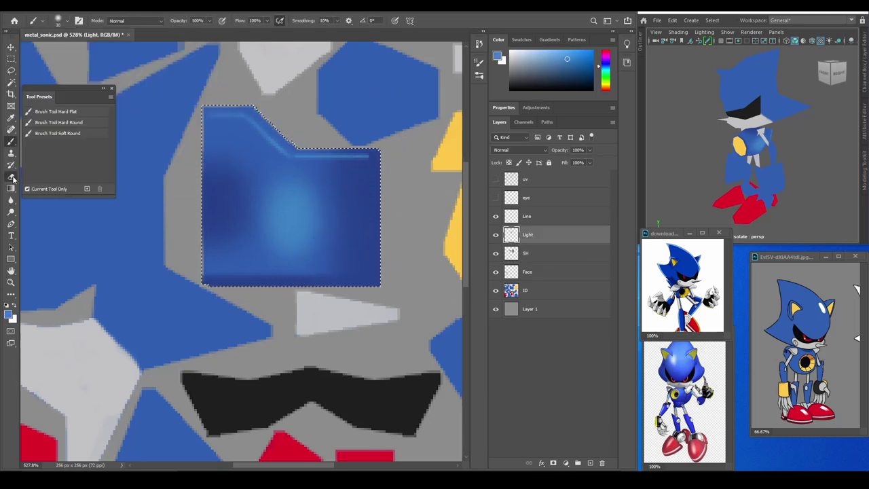
{"action": "left_click", "coordinate": [68, 22]}
{"action": "left_click_drag", "start_coordinate": [109, 70], "coordinate": [98, 71]}
{"action": "key", "text": "Return"}
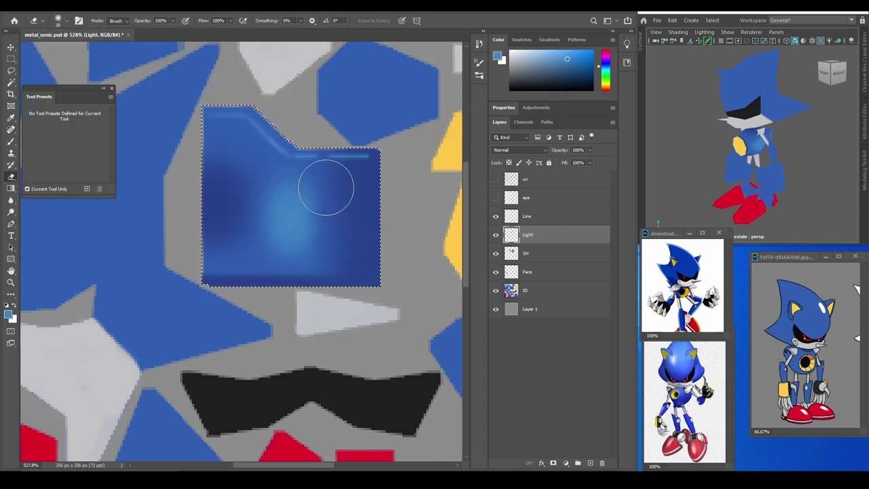
{"action": "key", "text": "b"}
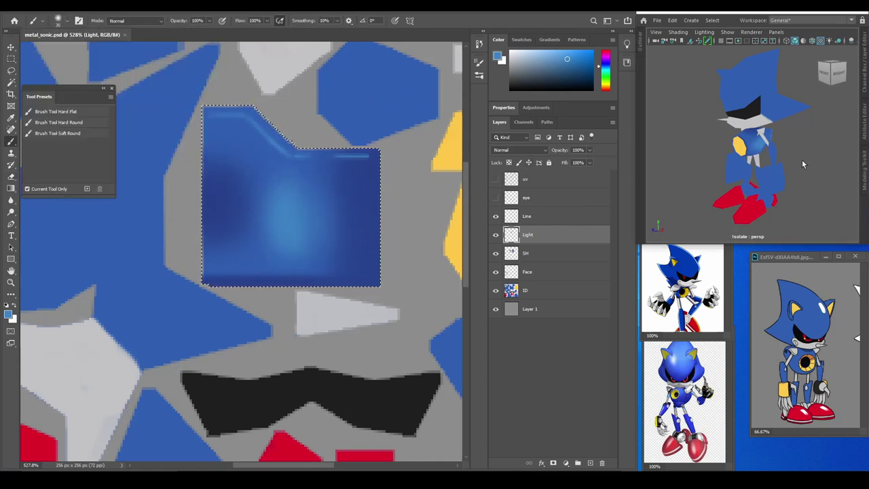
Dab two black dots near the top-left of the blue piece on the Line layer.
{"action": "left_click", "coordinate": [510, 216]}
{"action": "left_click", "coordinate": [495, 179]}
{"action": "key", "text": "d"}
{"action": "left_click", "coordinate": [256, 154]}
{"action": "right_click", "coordinate": [254, 170]}
{"action": "left_click", "coordinate": [257, 172]}
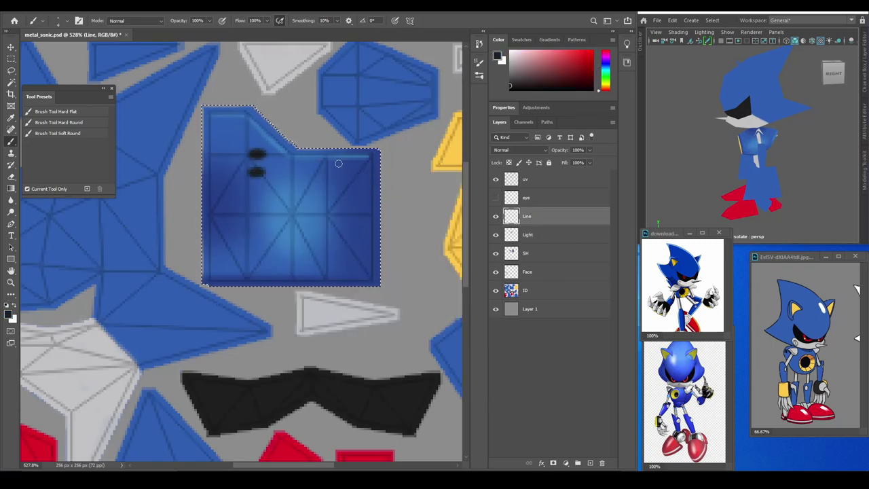
Clear the selection and orbit the Maya model to view the blue piece from the front.
{"action": "left_click", "coordinate": [495, 179]}
{"action": "left_click", "coordinate": [358, 179], "text": "alt"}
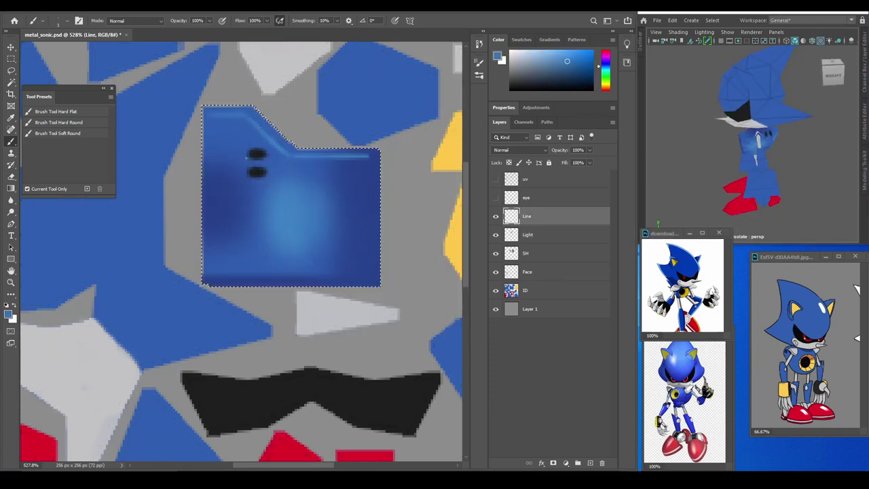
{"action": "key", "text": "ctrl+d"}
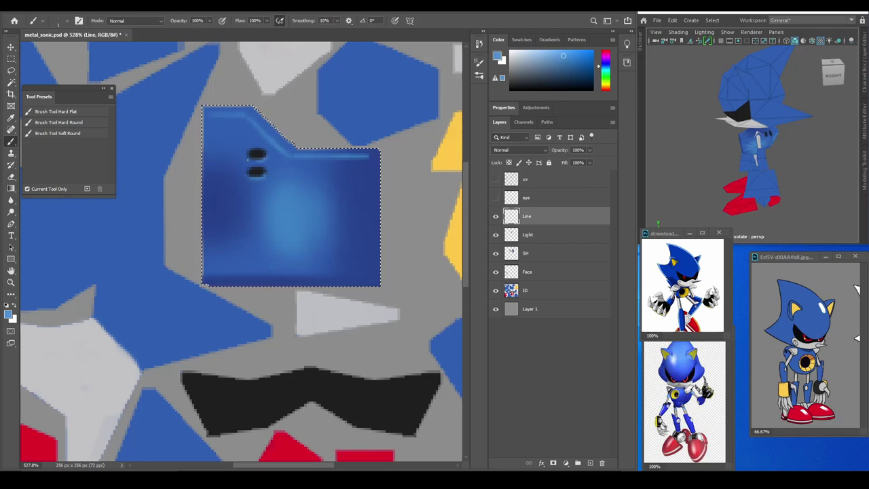
{"action": "mouse_move", "coordinate": [754, 163]}
{"action": "left_mouse_down"}
{"action": "mouse_move", "coordinate": [801, 163]}
{"action": "mouse_move", "coordinate": [774, 163]}
{"action": "left_mouse_up"}
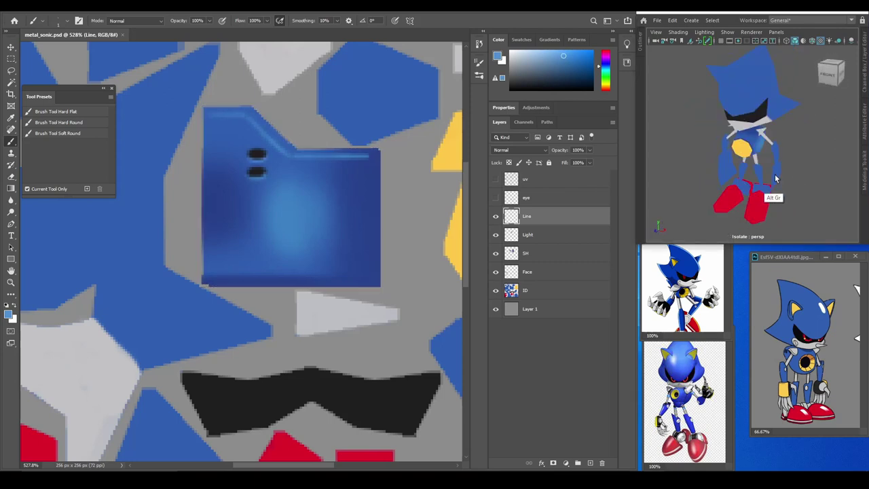
{"action": "scroll", "coordinate": [393, 237], "scroll_direction": "down", "scroll_amount": 1}
{"action": "left_click", "coordinate": [526, 252]}
On the Line layer, draw straight dark lines up the upper yellow piece with a dark semicircle base.
{"action": "left_click", "coordinate": [495, 179]}
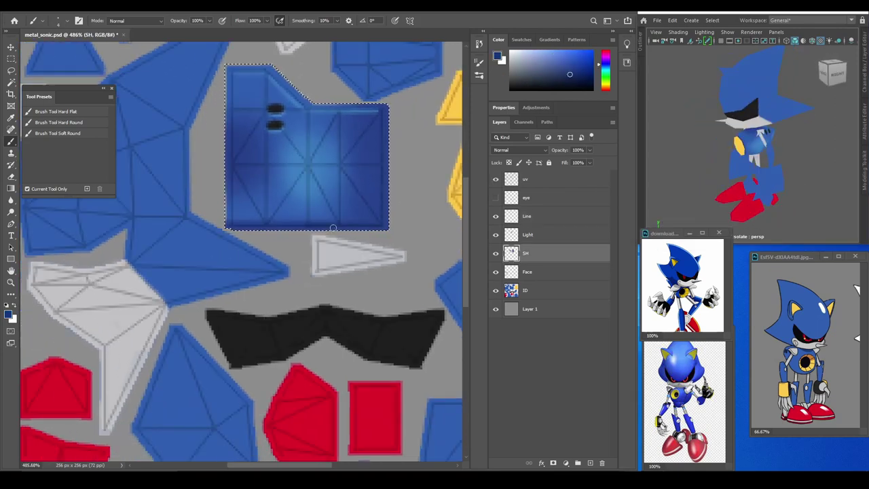
{"action": "left_click", "coordinate": [496, 180]}
{"action": "left_click_drag", "start_coordinate": [433, 235], "coordinate": [384, 234]}
{"action": "scroll", "coordinate": [384, 235], "scroll_direction": "down", "scroll_amount": 1}
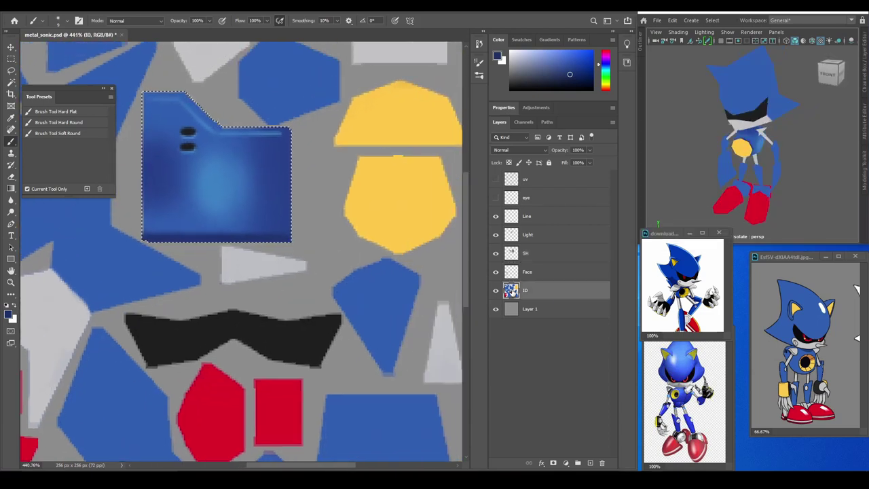
{"action": "left_click", "coordinate": [496, 179]}
{"action": "left_click", "coordinate": [526, 216]}
{"action": "left_click", "coordinate": [331, 108]}
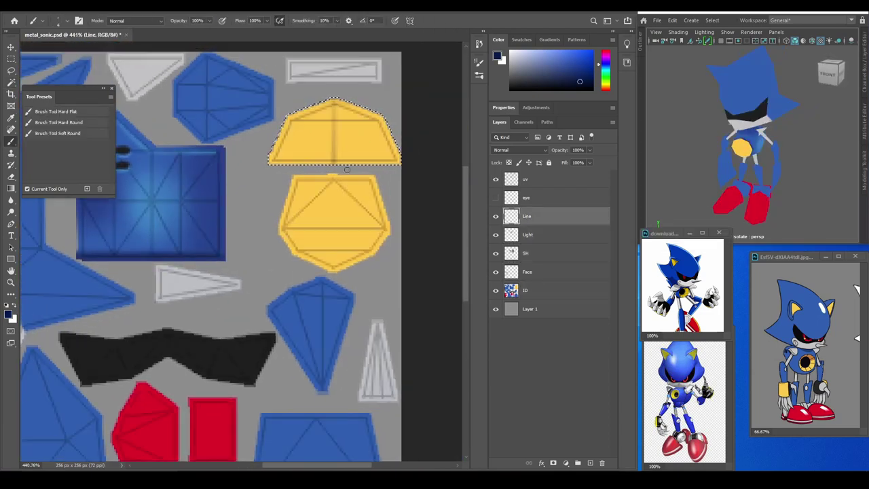
{"action": "right_click", "coordinate": [293, 195]}
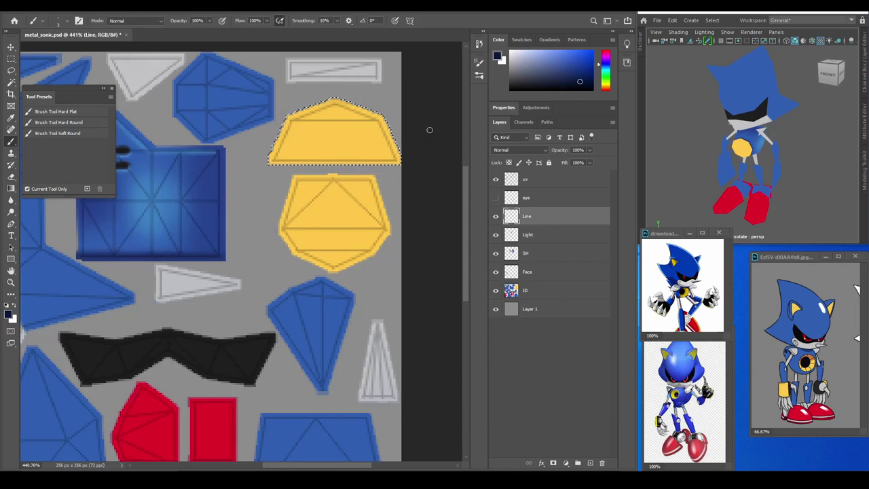
{"action": "left_click", "coordinate": [334, 165], "text": "shift"}
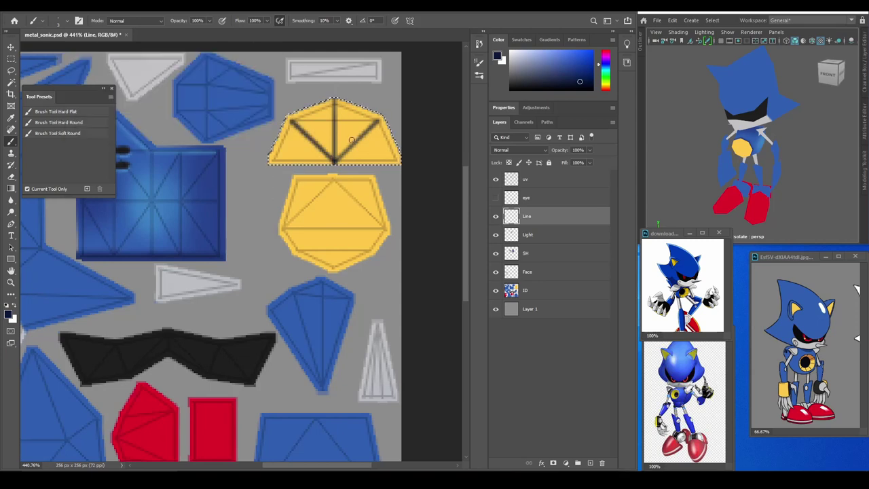
{"action": "left_click", "coordinate": [336, 172]}
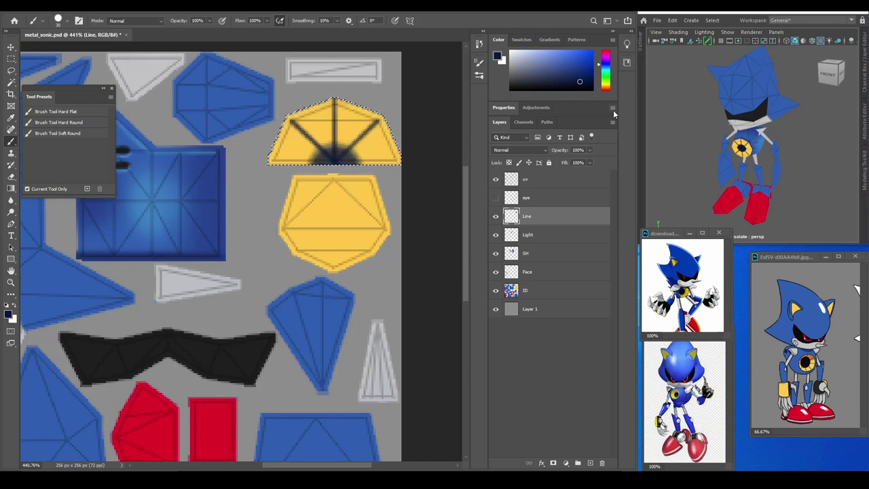
Add a new layer with a dark filled ellipse, resized to fit the dome.
{"action": "left_click", "coordinate": [590, 462]}
{"action": "key", "text": "m"}
{"action": "mouse_move", "coordinate": [238, 155]}
{"action": "left_mouse_down"}
{"action": "mouse_move", "coordinate": [306, 218]}
{"action": "mouse_move", "coordinate": [350, 179]}
{"action": "mouse_move", "coordinate": [360, 182]}
{"action": "left_mouse_up"}
{"action": "key", "text": "alt+BackSpace"}
{"action": "key", "text": "ctrl+t"}
{"action": "key", "text": "Return"}
Delete the lower half of the dark ellipse, leaving a semicircle.
{"action": "scroll", "coordinate": [752, 144], "scroll_direction": "up", "scroll_amount": 3}
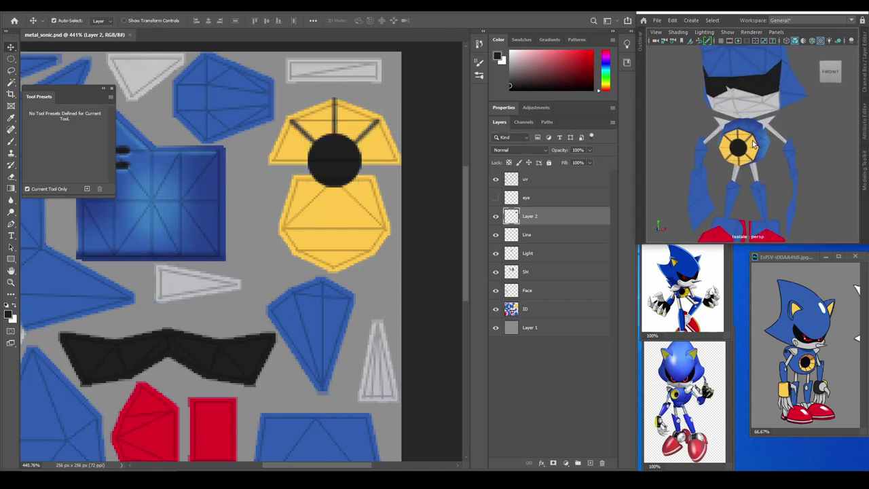
{"action": "right_click", "coordinate": [11, 59]}
{"action": "left_click", "coordinate": [40, 59]}
{"action": "left_click_drag", "start_coordinate": [258, 167], "coordinate": [421, 196]}
{"action": "key", "text": "Delete"}
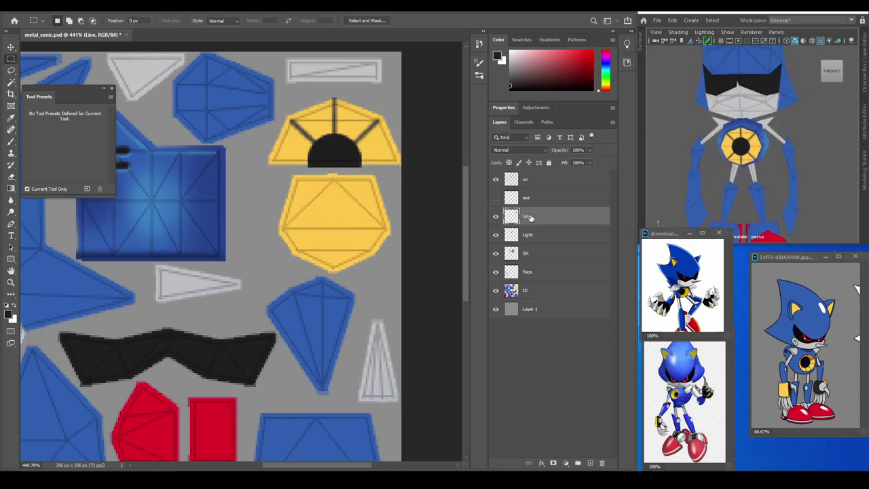
{"action": "key", "text": "Return"}
{"action": "key", "text": "b"}
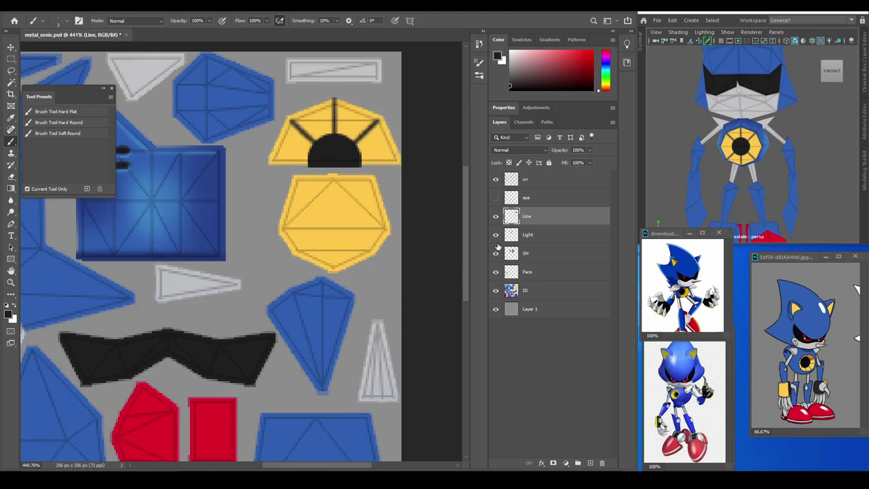
Shade the yellow dome with darker yellow-orange strokes on the SH layer.
{"action": "left_click", "coordinate": [530, 289]}
{"action": "key", "text": "w"}
{"action": "left_click", "coordinate": [333, 129]}
{"action": "key", "text": "b"}
{"action": "left_click", "coordinate": [526, 253]}
{"action": "left_click", "coordinate": [394, 146], "text": "alt"}
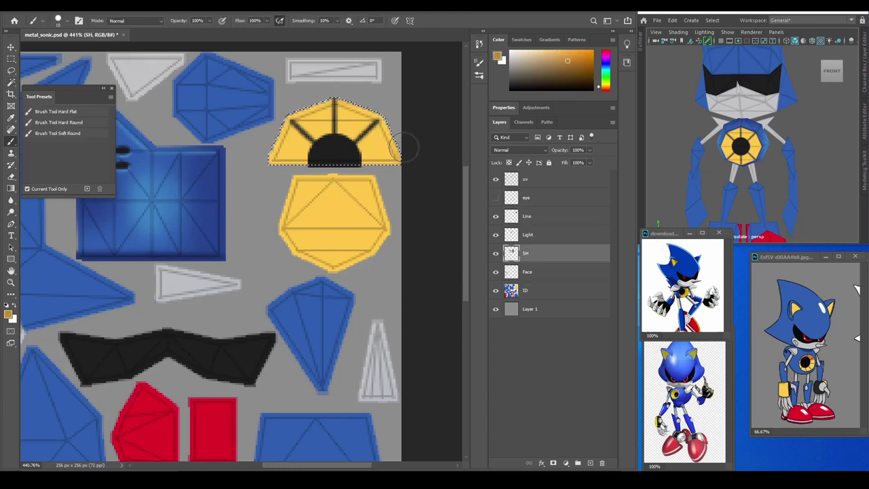
{"action": "key", "text": "bracketright"}
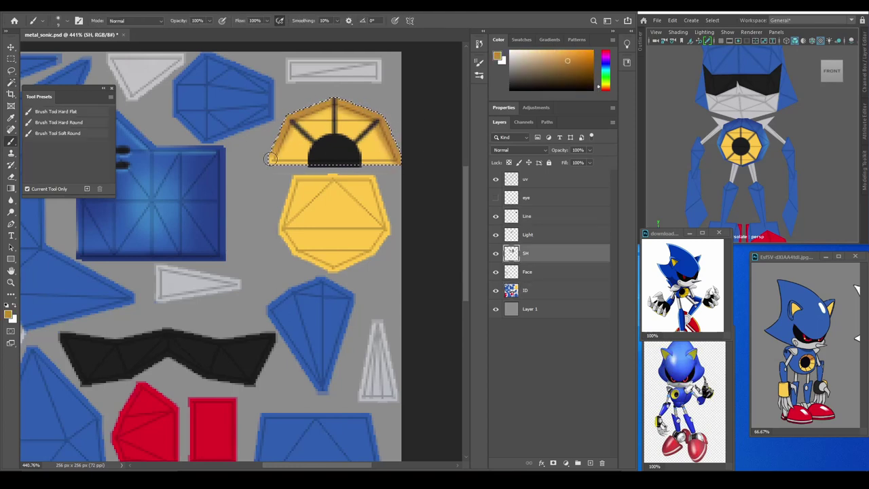
{"action": "left_click_drag", "start_coordinate": [292, 153], "coordinate": [387, 150]}
Refine the dome shading with lighter yellow and darker orange, comparing with the UV overlay.
{"action": "left_click", "coordinate": [496, 179]}
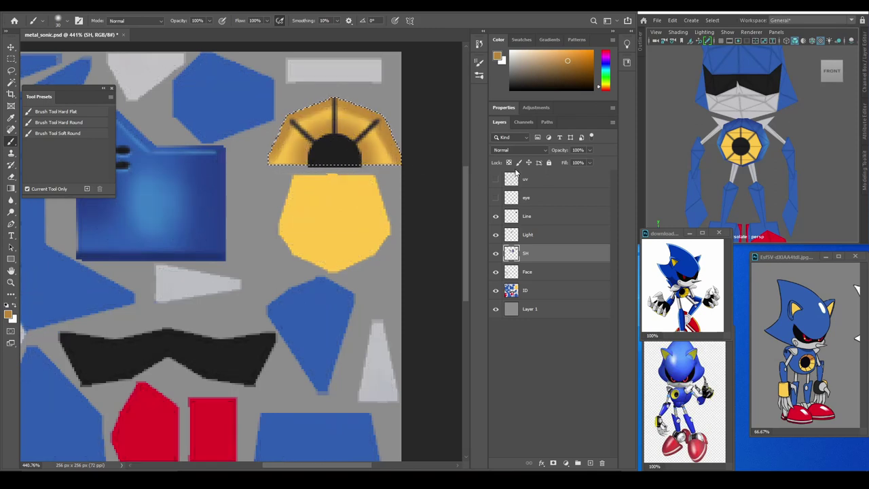
{"action": "left_click", "coordinate": [333, 217], "text": "alt"}
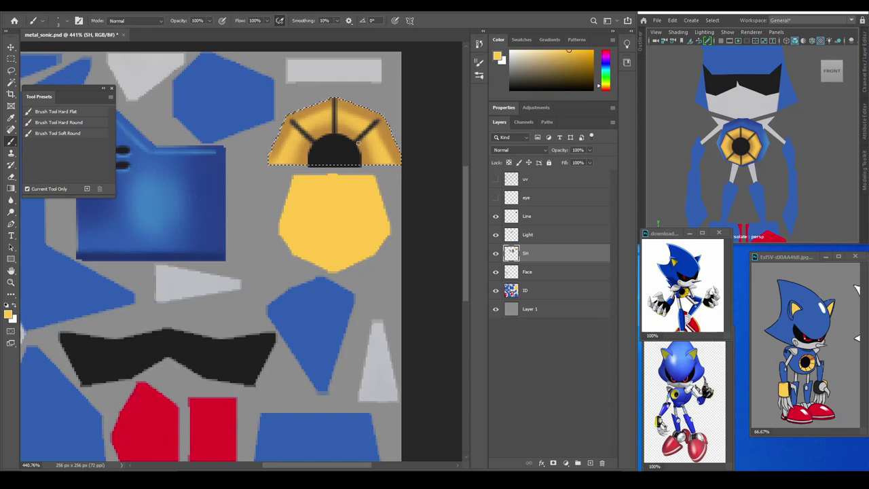
{"action": "left_click", "coordinate": [376, 122], "text": "alt"}
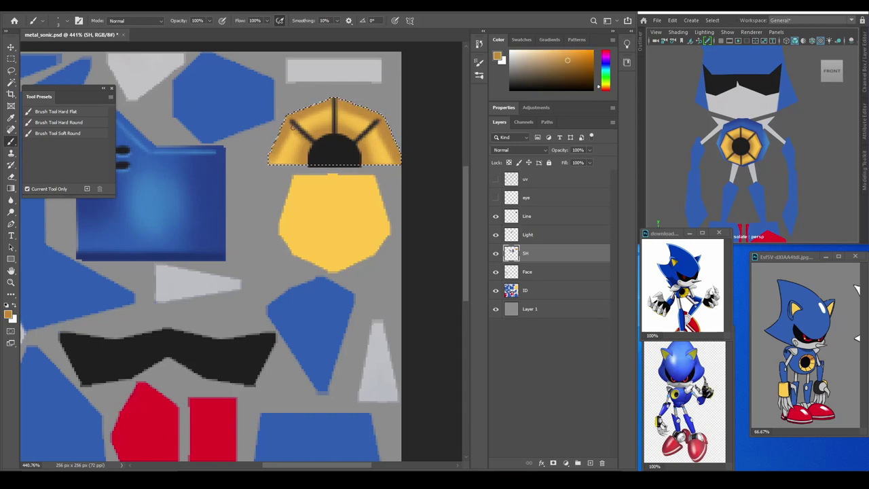
{"action": "left_click", "coordinate": [195, 246], "text": "alt"}
{"action": "left_click", "coordinate": [496, 179]}
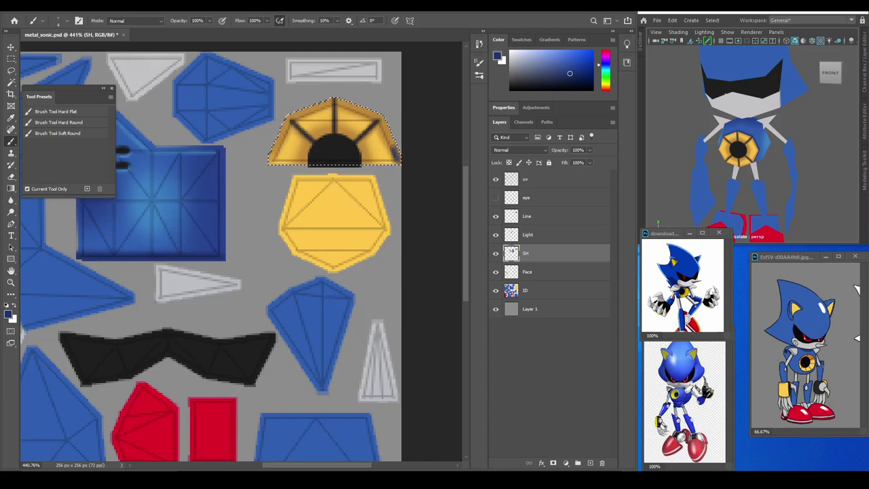
{"action": "left_click", "coordinate": [496, 178]}
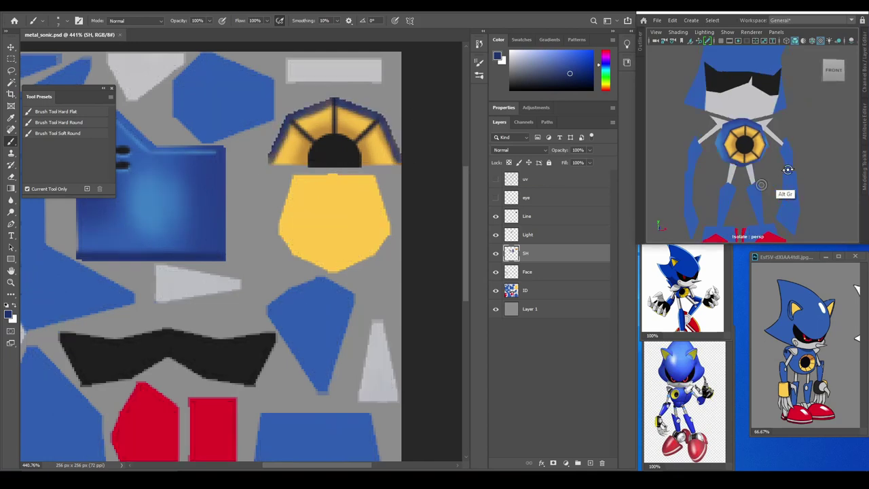
{"action": "left_click", "coordinate": [496, 178]}
{"action": "left_click", "coordinate": [370, 122], "text": "alt"}
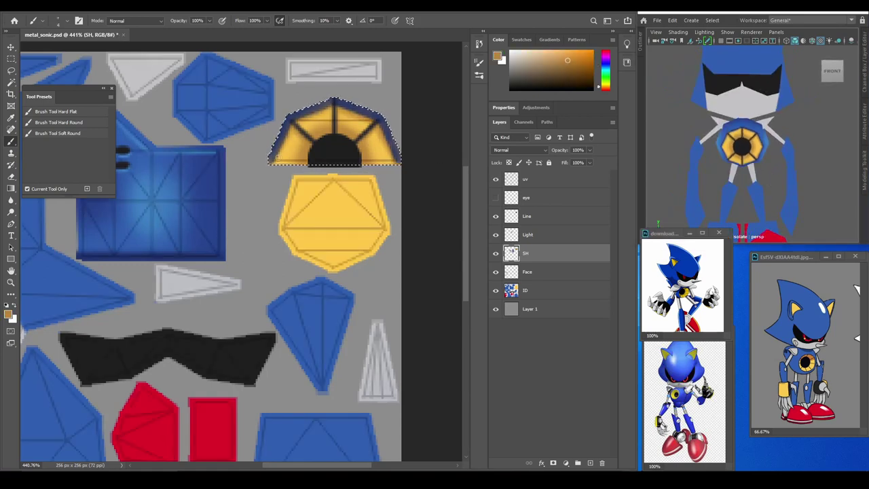
Select the yellow hexagon and paint dark vertical, diagonal and horizontal spokes across it.
{"action": "left_click", "coordinate": [293, 117], "text": "alt"}
{"action": "left_click", "coordinate": [495, 179]}
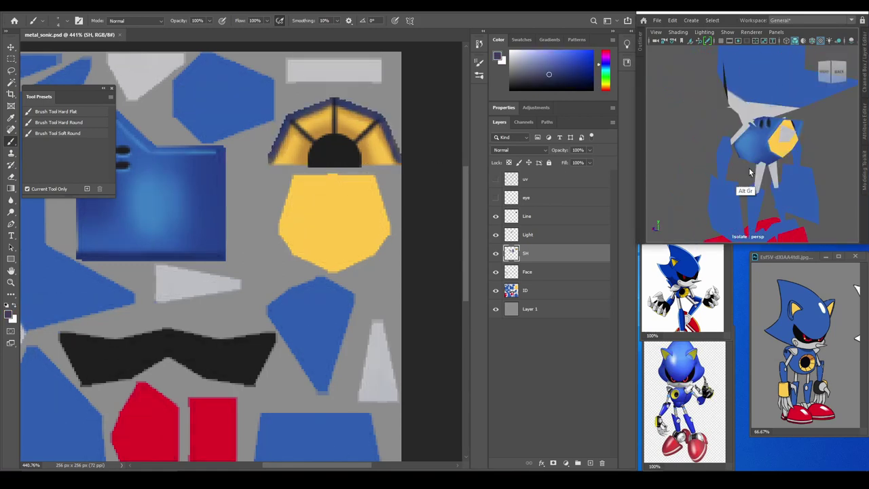
{"action": "left_click", "coordinate": [529, 290]}
{"action": "left_click", "coordinate": [510, 256]}
{"action": "left_click", "coordinate": [327, 128], "text": "alt"}
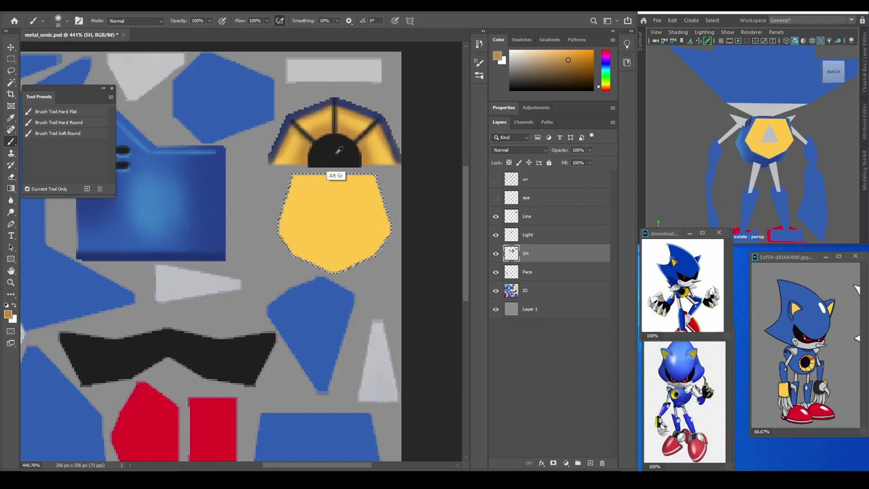
{"action": "key", "text": "d"}
{"action": "left_click", "coordinate": [495, 178]}
{"action": "mouse_move", "coordinate": [333, 175]}
{"action": "left_mouse_down"}
{"action": "mouse_move", "coordinate": [333, 271]}
{"action": "mouse_move", "coordinate": [296, 182]}
{"action": "left_mouse_up"}
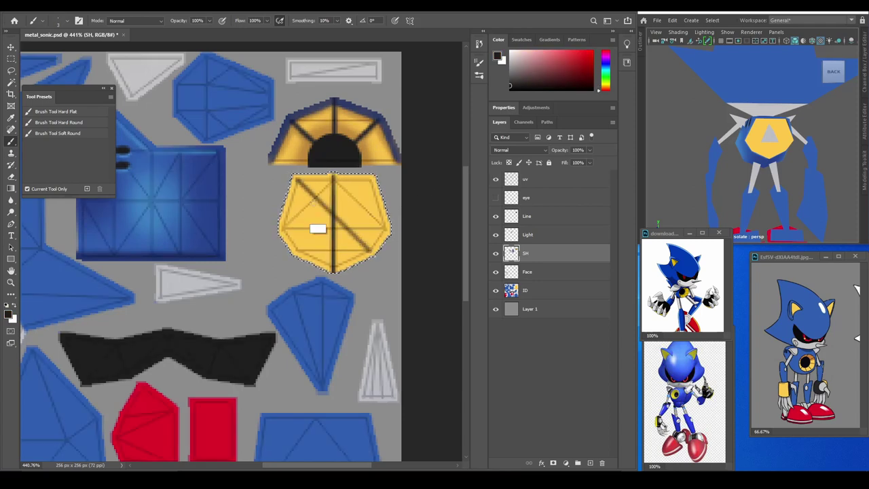
{"action": "left_click_drag", "start_coordinate": [369, 180], "coordinate": [297, 253]}
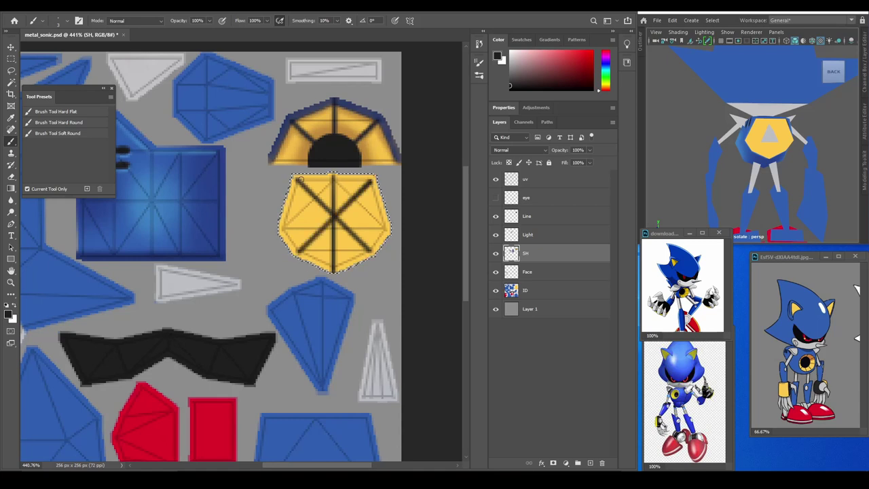
{"action": "left_click_drag", "start_coordinate": [389, 216], "coordinate": [281, 216]}
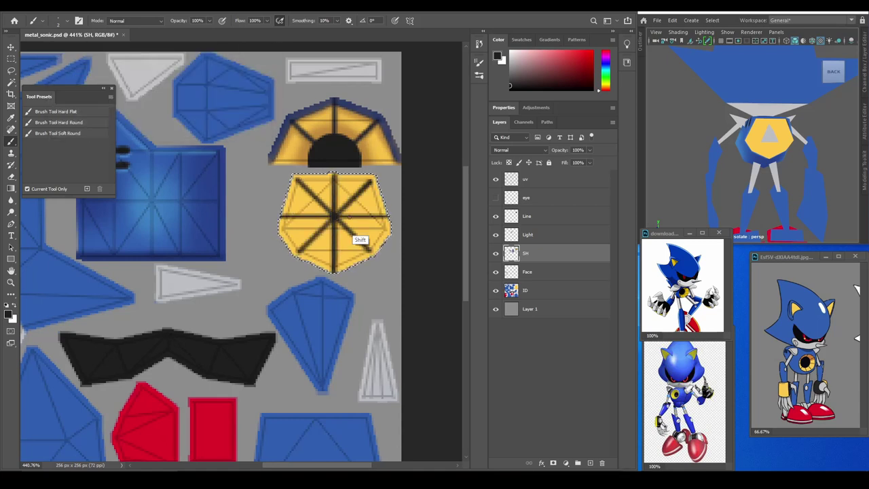
Darken the hexagon's top and left edges with sampled gold using a smaller brush.
{"action": "right_click", "coordinate": [349, 129]}
{"action": "key", "text": "m"}
{"action": "left_click", "coordinate": [250, 178]}
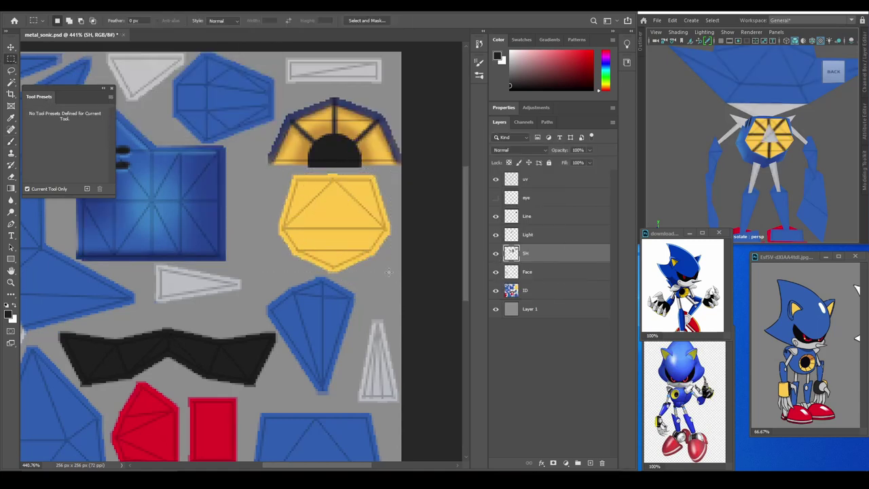
{"action": "left_click", "coordinate": [510, 253], "text": "ctrl"}
{"action": "key", "text": "b"}
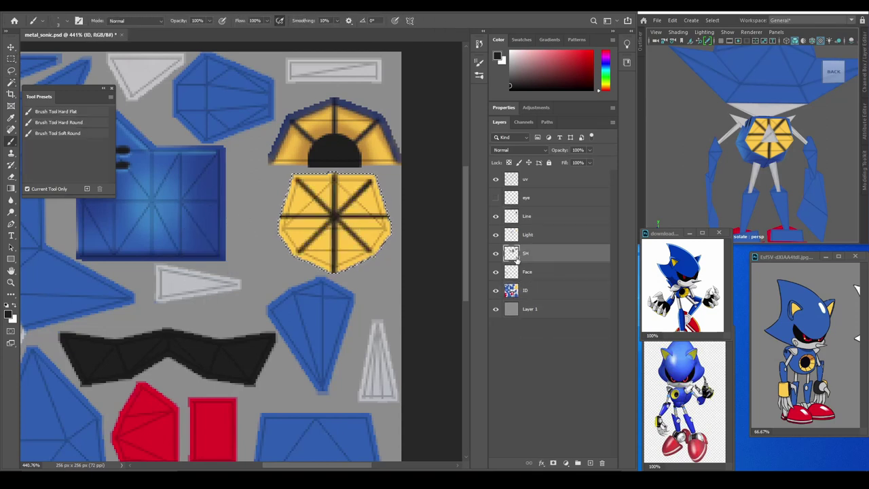
{"action": "left_click", "coordinate": [364, 177], "text": "alt"}
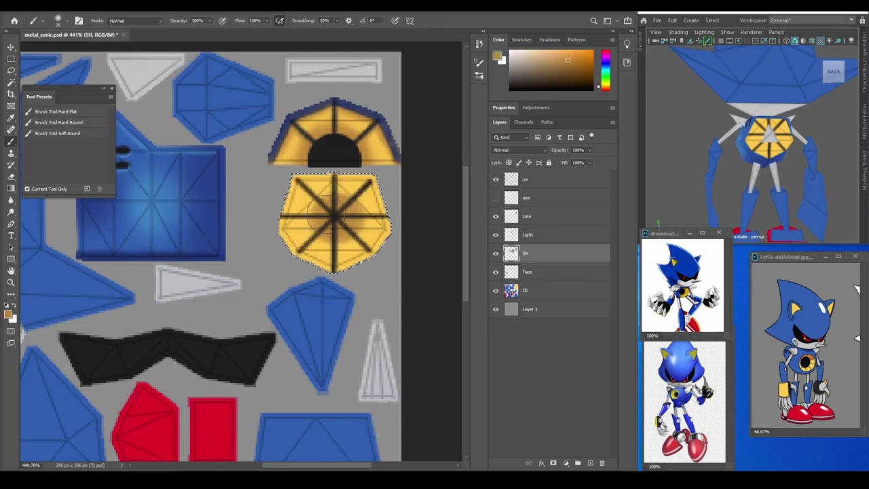
{"action": "key", "text": "bracketleft"}
{"action": "key", "text": "bracketleft"}
{"action": "left_click_drag", "start_coordinate": [354, 178], "coordinate": [332, 267]}
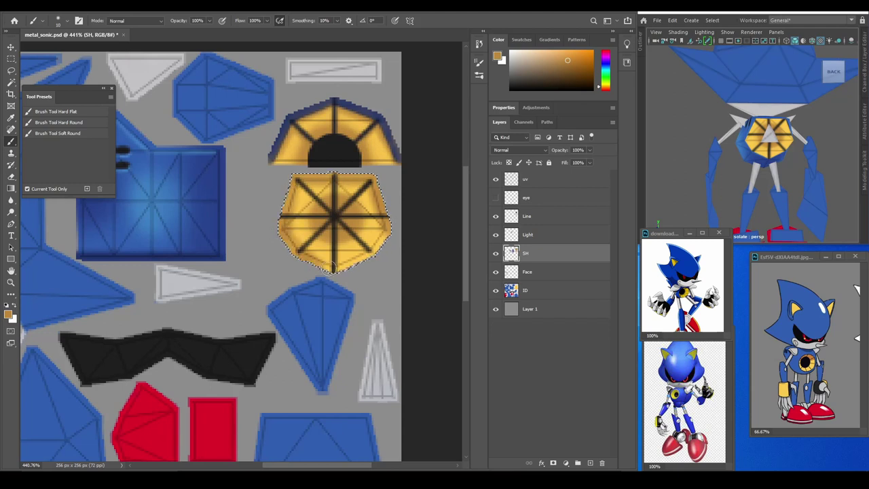
Darken the area left of the hexagon's centre and check the texture on the Maya model.
{"action": "key", "text": "e"}
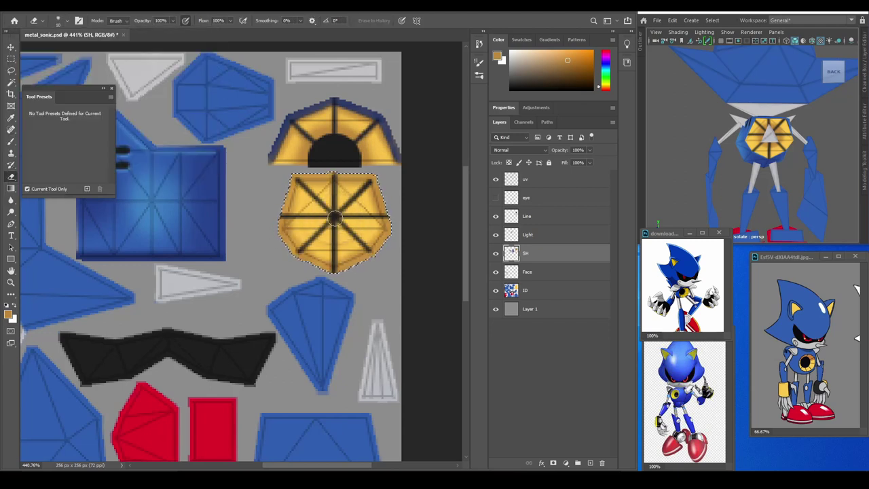
{"action": "left_click", "coordinate": [12, 141]}
{"action": "left_click_drag", "start_coordinate": [315, 230], "coordinate": [323, 208]}
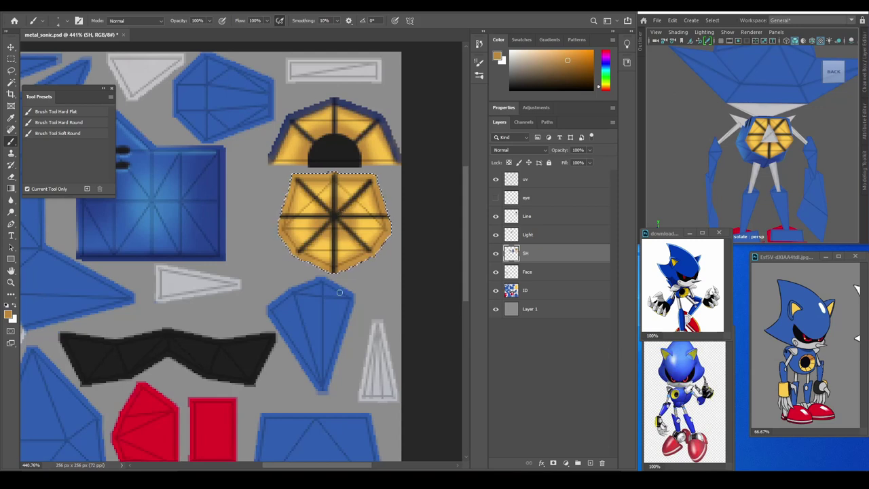
{"action": "left_click_drag", "start_coordinate": [689, 146], "coordinate": [682, 135]}
{"action": "key", "text": "e"}
{"action": "left_click", "coordinate": [527, 216]}
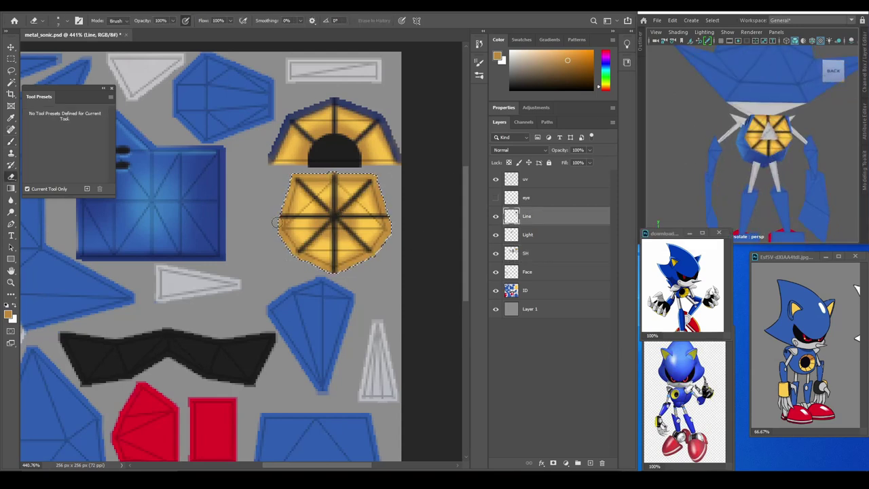
{"action": "scroll", "coordinate": [378, 247], "scroll_direction": "down", "scroll_amount": 3}
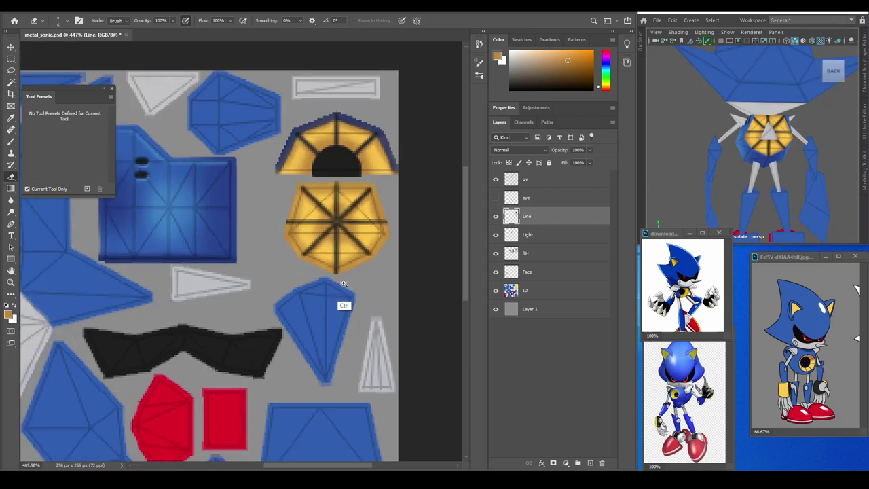
{"action": "scroll", "coordinate": [378, 246], "scroll_direction": "up", "scroll_amount": 2}
Magic-wand the blue hexagon and paint a lighter blue highlight on the Light layer.
{"action": "key", "text": "w"}
{"action": "left_click", "coordinate": [340, 196]}
{"action": "key", "text": "b"}
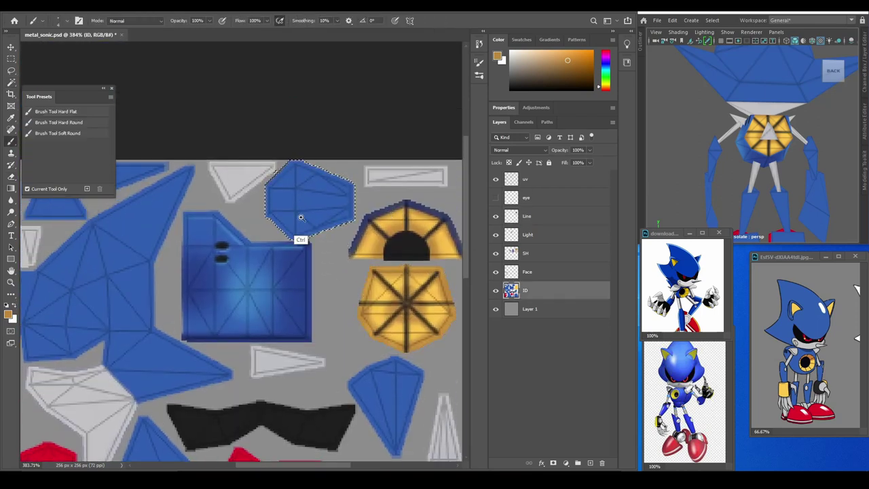
{"action": "scroll", "coordinate": [340, 197], "scroll_direction": "up", "scroll_amount": 1}
{"action": "left_click", "coordinate": [339, 204], "text": "alt"}
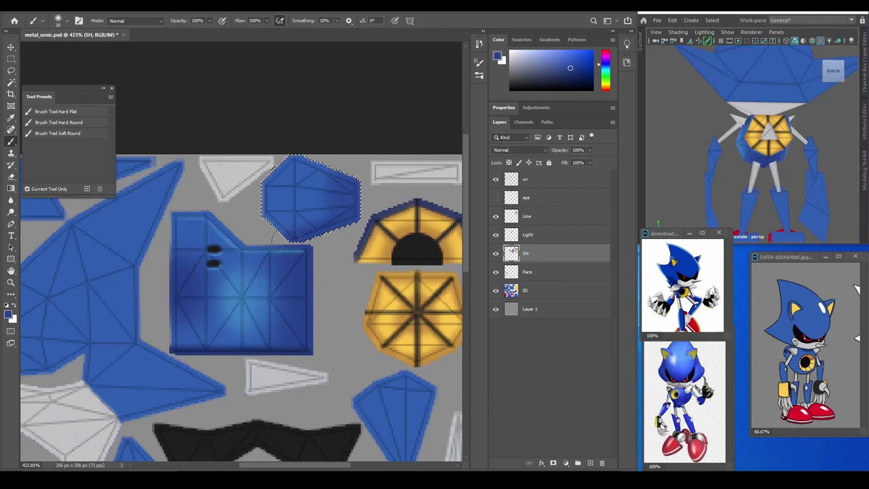
{"action": "key", "text": "alt+bracketright"}
{"action": "left_click", "coordinate": [258, 301], "text": "alt"}
{"action": "left_click_drag", "start_coordinate": [305, 199], "coordinate": [319, 197]}
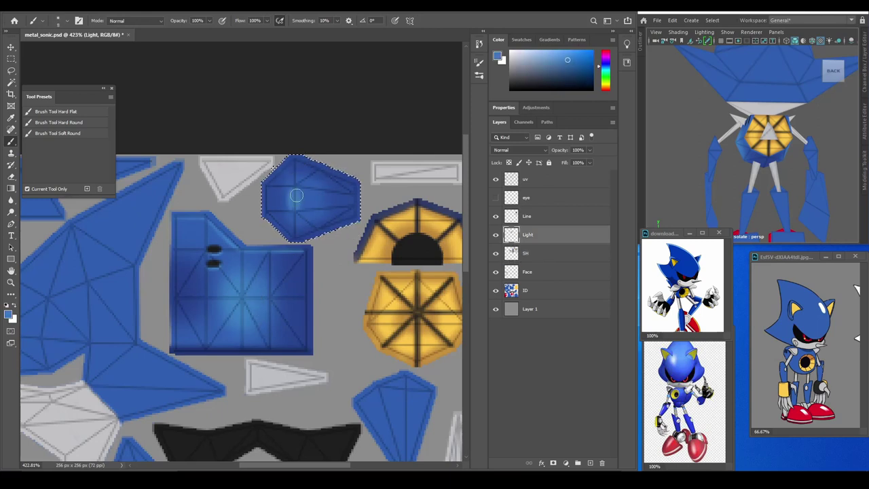
{"action": "scroll", "coordinate": [319, 196], "scroll_direction": "up", "scroll_amount": 1}
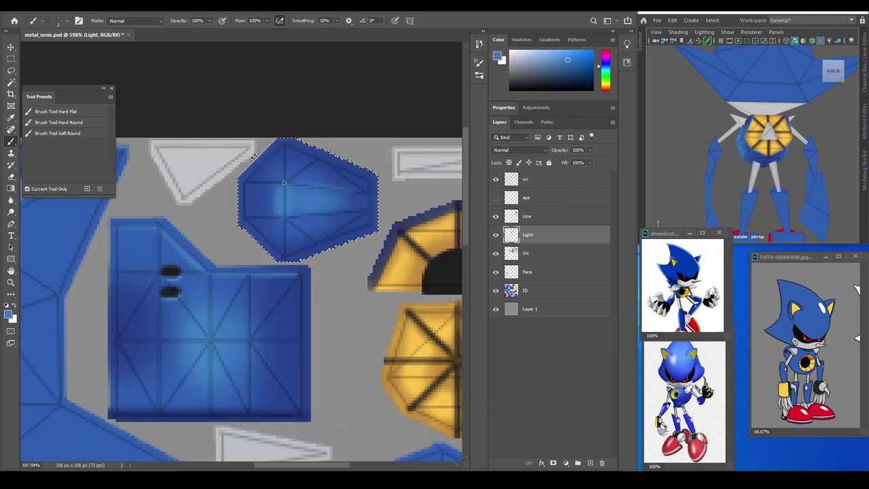
Toggle the UV wireframe overlay and orbit the Maya model to a side view.
{"action": "key", "text": "ctrl+comma"}
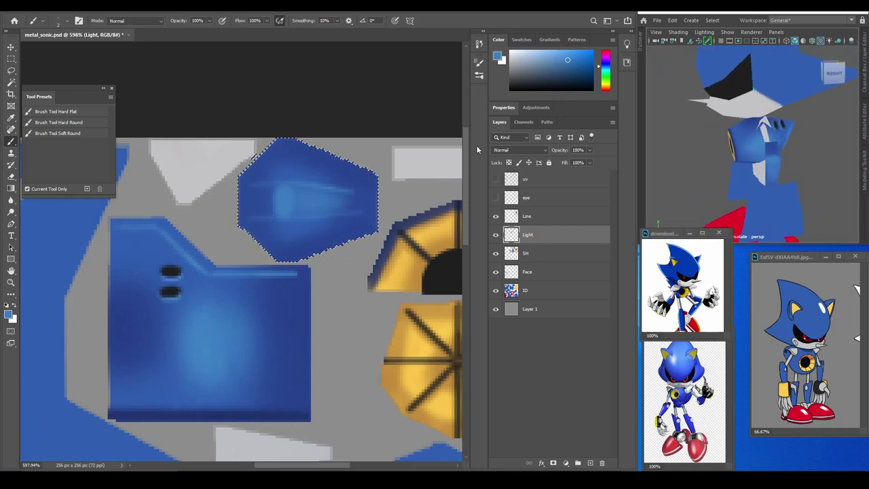
{"action": "key", "text": "e"}
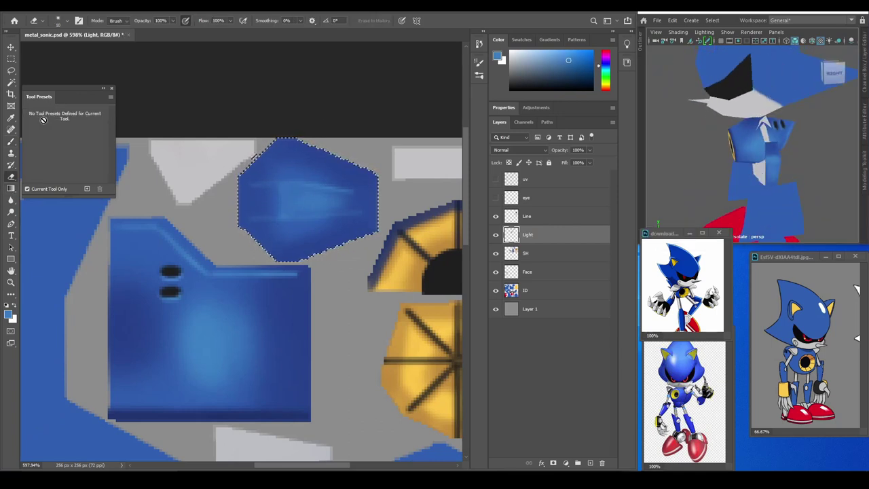
{"action": "key", "text": "b"}
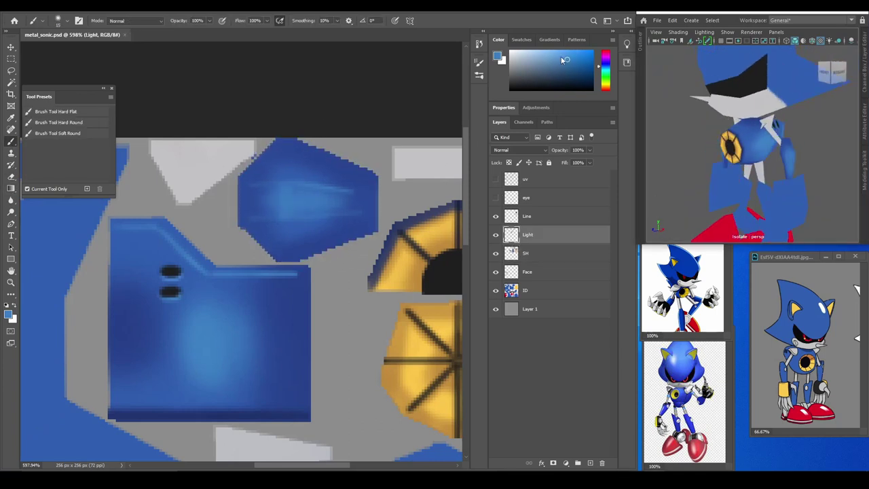
{"action": "left_click", "coordinate": [496, 179]}
{"action": "key", "text": "ctrl+z"}
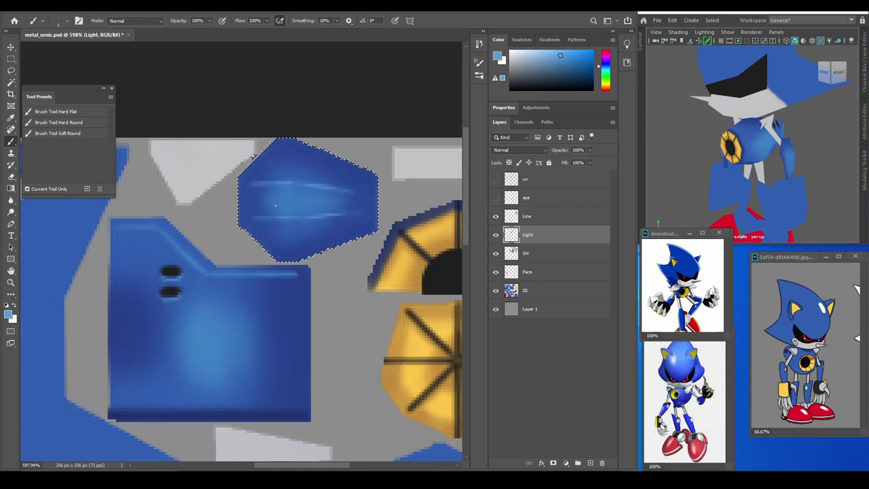
{"action": "left_click_drag", "start_coordinate": [773, 177], "coordinate": [713, 178]}
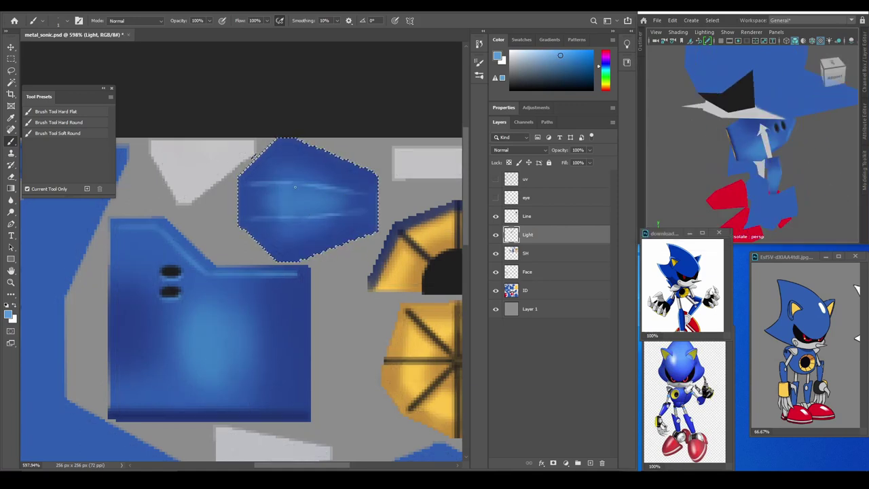
Sample a hexagon blue and toggle the Light layer on and off to compare.
{"action": "left_click", "coordinate": [236, 201], "text": "alt"}
{"action": "key", "text": "alt+bracketleft"}
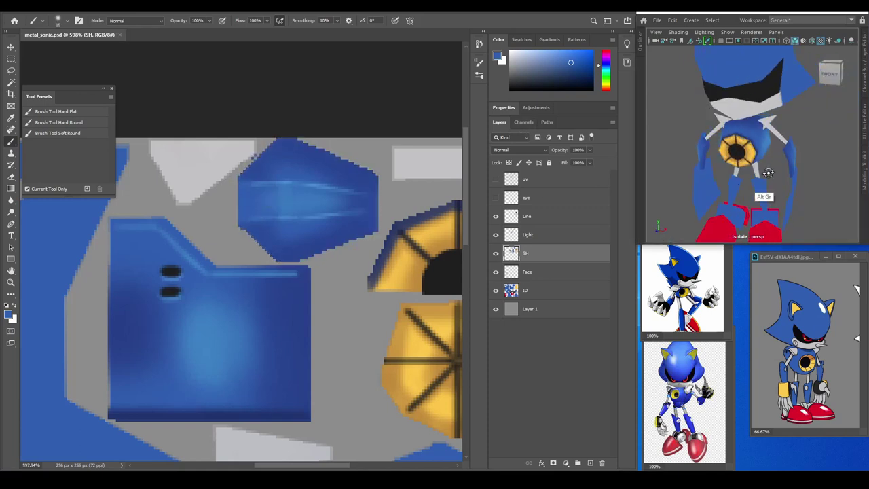
{"action": "left_click", "coordinate": [496, 235]}
{"action": "left_click", "coordinate": [496, 234]}
{"action": "left_click", "coordinate": [495, 235]}
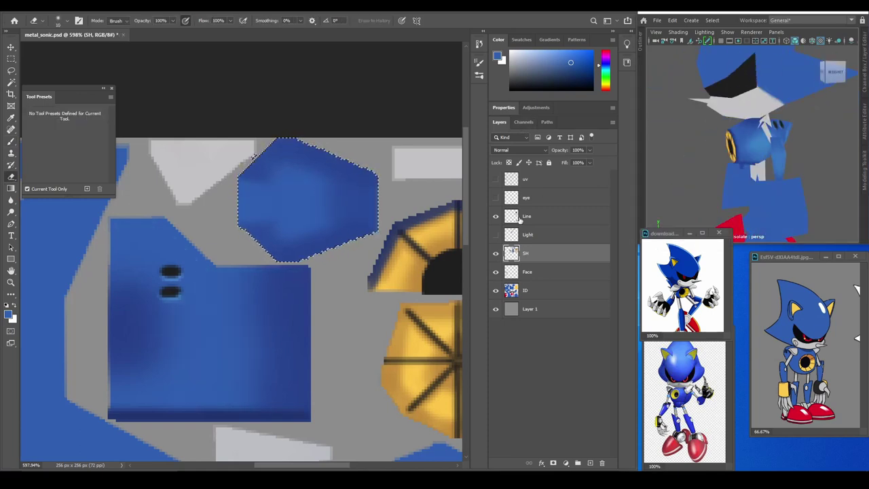
{"action": "left_click", "coordinate": [495, 235]}
{"action": "left_click", "coordinate": [530, 235]}
Pick a light cyan-blue and paint a bright cyan glow into the hexagon.
{"action": "key", "text": "e"}
{"action": "right_click", "coordinate": [277, 205]}
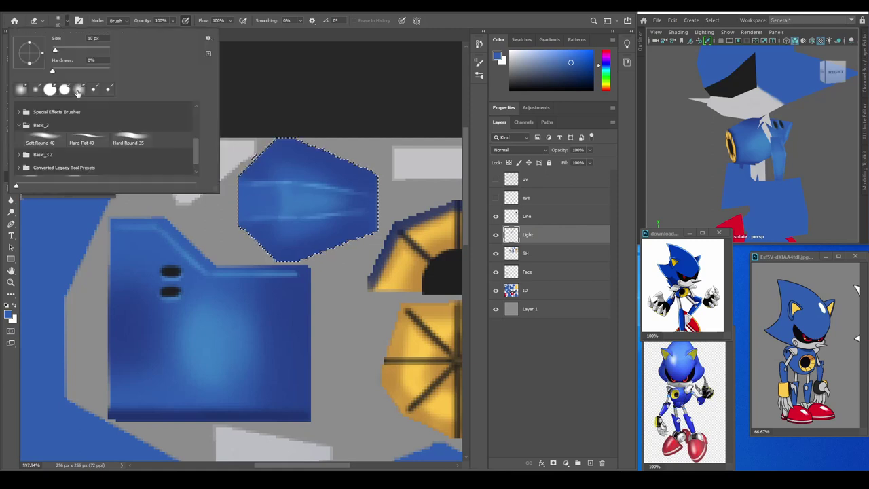
{"action": "key", "text": "Escape"}
{"action": "key", "text": "r"}
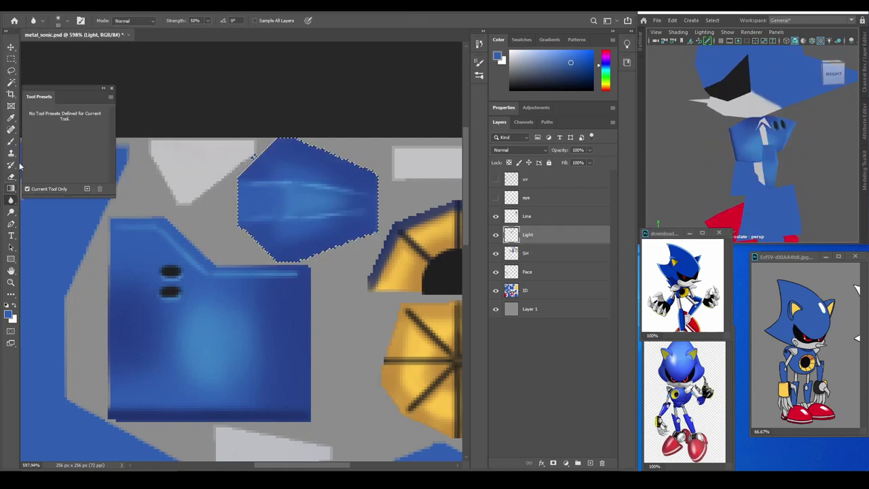
{"action": "key", "text": "b"}
{"action": "left_click", "coordinate": [562, 55]}
{"action": "left_click_drag", "start_coordinate": [606, 64], "coordinate": [600, 69]}
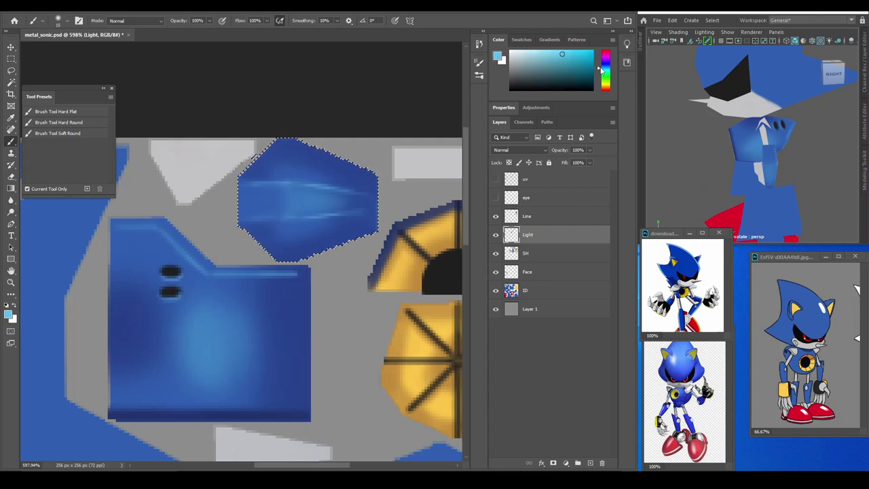
{"action": "left_click", "coordinate": [281, 197]}
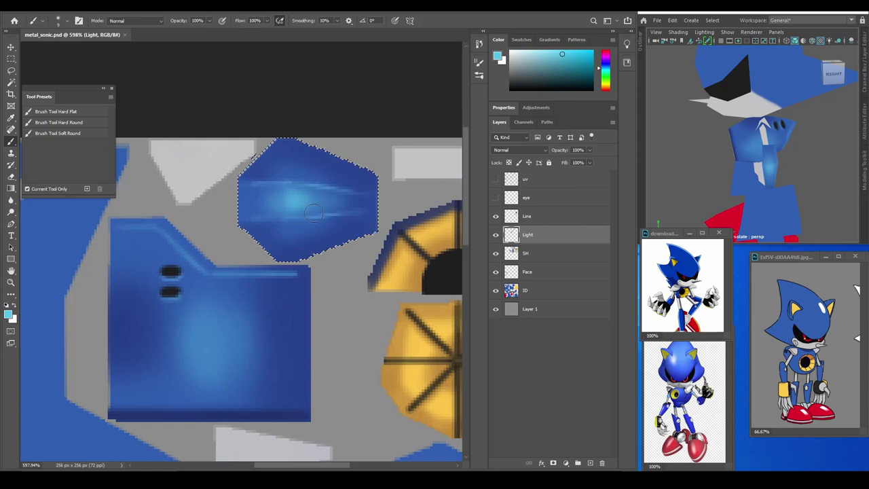
Deselect, orbit the 3D model, and toggle the SH shading layer to compare.
{"action": "key", "text": "ctrl+d"}
{"action": "scroll", "coordinate": [356, 231], "scroll_direction": "down", "scroll_amount": 2}
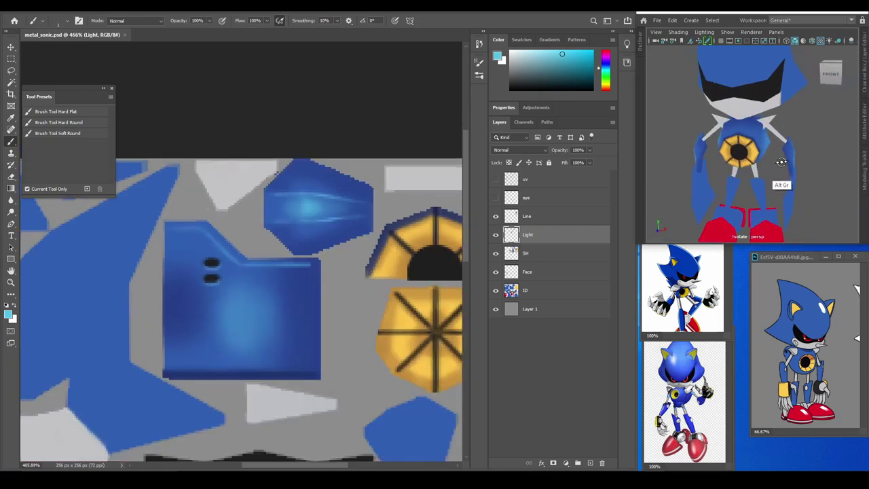
{"action": "left_click_drag", "start_coordinate": [720, 136], "coordinate": [765, 195]}
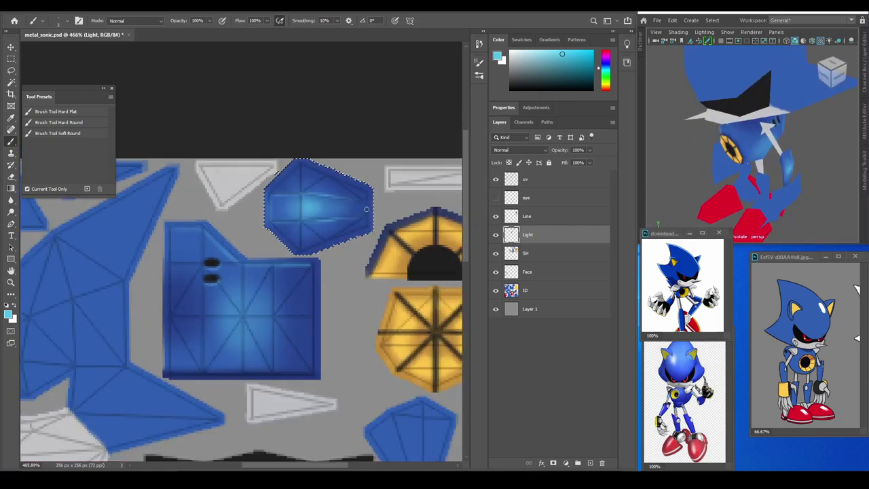
{"action": "left_click", "coordinate": [543, 252]}
{"action": "left_click", "coordinate": [495, 253]}
{"action": "key", "text": "ctrl+shift+d"}
{"action": "left_click", "coordinate": [495, 252]}
Toggle the UV wireframe, orbit to review the shading, and deselect the hexagon.
{"action": "left_click", "coordinate": [495, 178]}
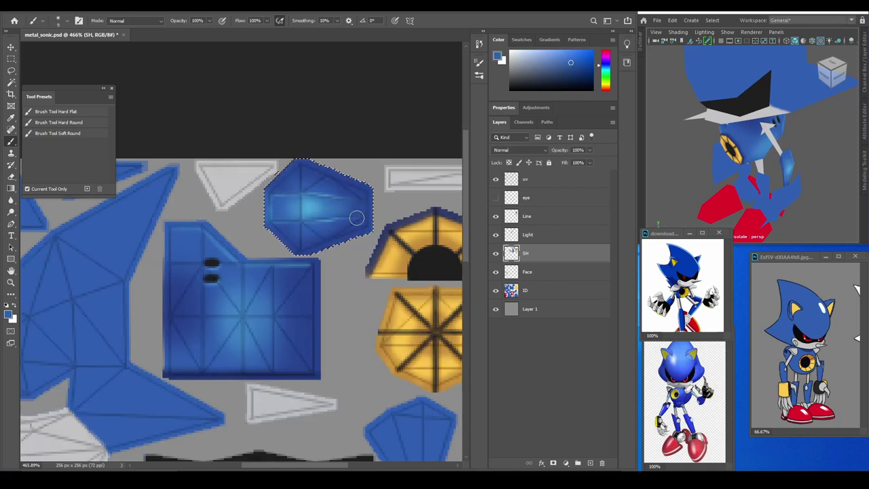
{"action": "key", "text": "ctrl+z"}
{"action": "left_click_drag", "start_coordinate": [650, 124], "coordinate": [719, 136]}
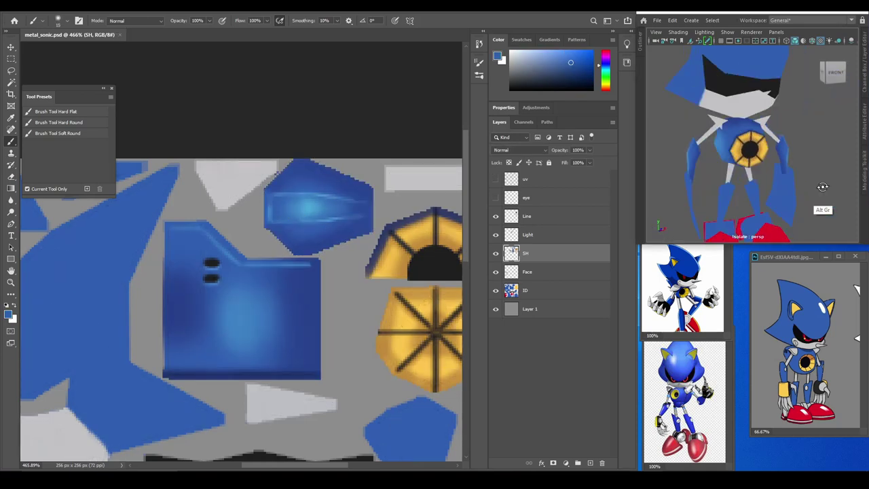
{"action": "scroll", "coordinate": [325, 218], "scroll_direction": "down", "scroll_amount": 3}
{"action": "scroll", "coordinate": [330, 197], "scroll_direction": "up", "scroll_amount": 3}
{"action": "key", "text": "m"}
{"action": "key", "text": "ctrl+d"}
Select the white pieces and brush a near-white gradient into the top triangle.
{"action": "key", "text": "b"}
{"action": "key", "text": "alt+bracketleft"}
{"action": "key", "text": "alt+bracketleft"}
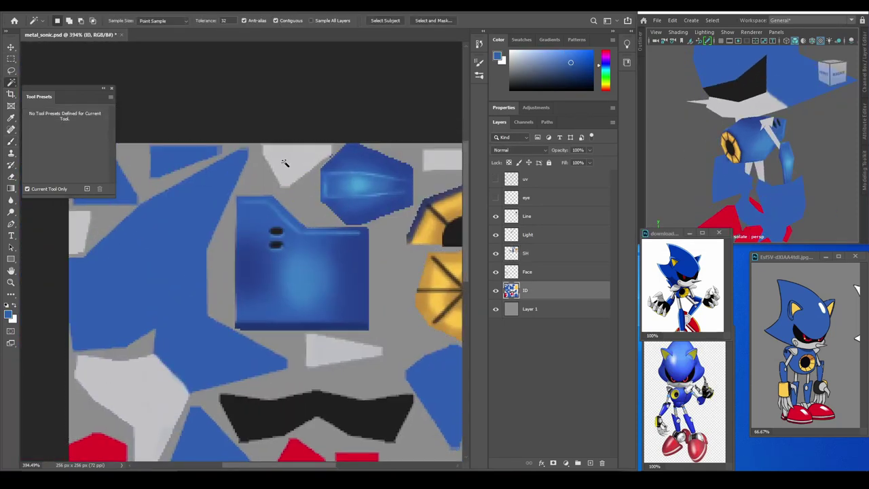
{"action": "scroll", "coordinate": [285, 161], "scroll_direction": "right", "scroll_amount": 2}
{"action": "scroll", "coordinate": [266, 319], "scroll_direction": "up", "scroll_amount": 1}
{"action": "left_click", "coordinate": [267, 176], "text": "alt"}
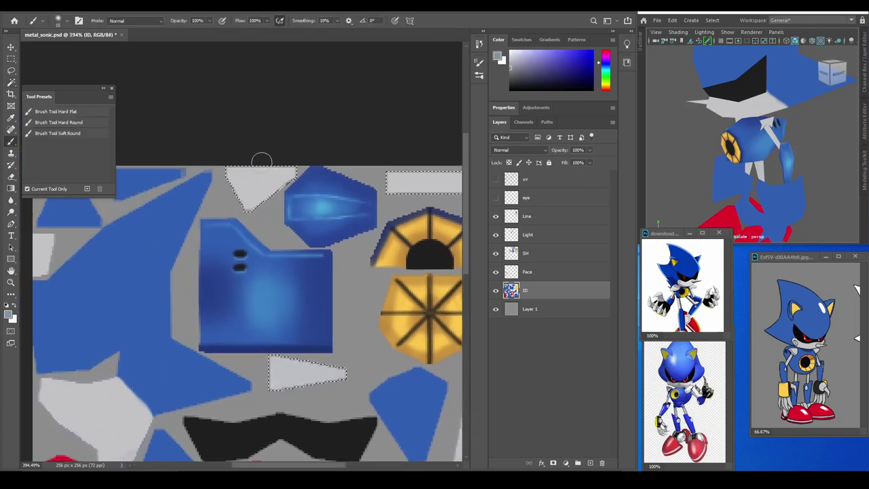
{"action": "left_click_drag", "start_coordinate": [267, 182], "coordinate": [275, 183]}
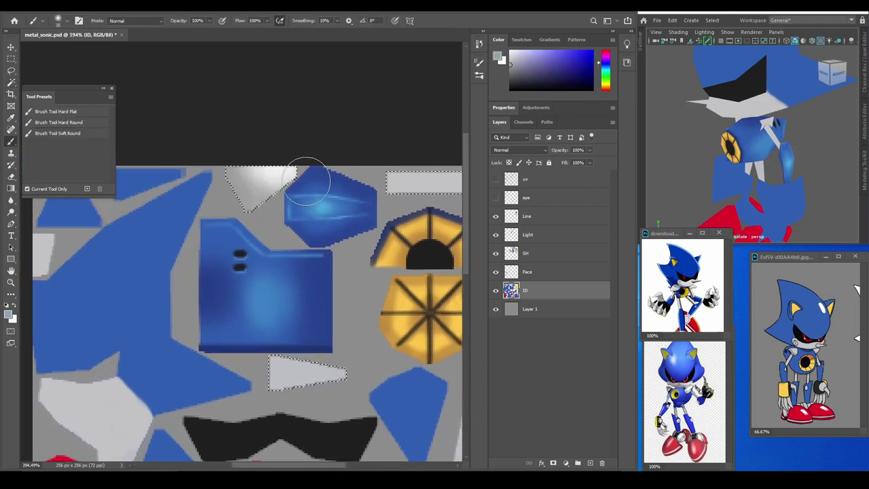
{"action": "left_click", "coordinate": [269, 184], "text": "alt"}
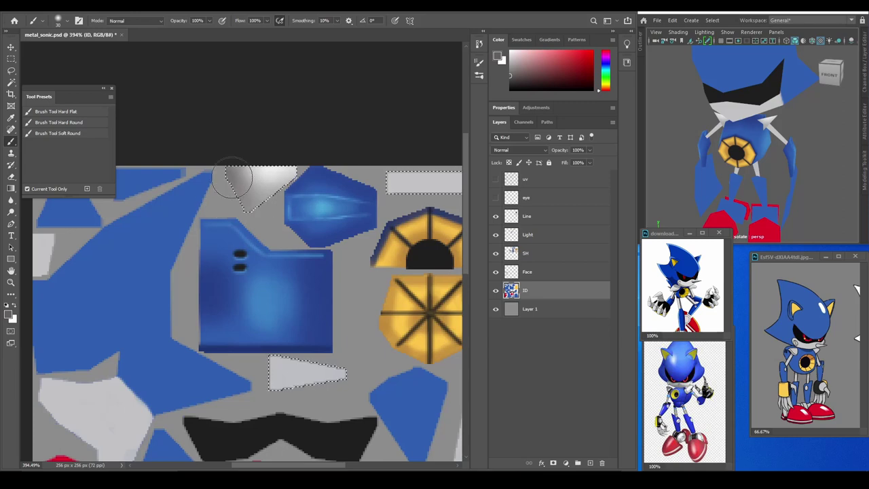
{"action": "left_click", "coordinate": [252, 188], "text": "alt"}
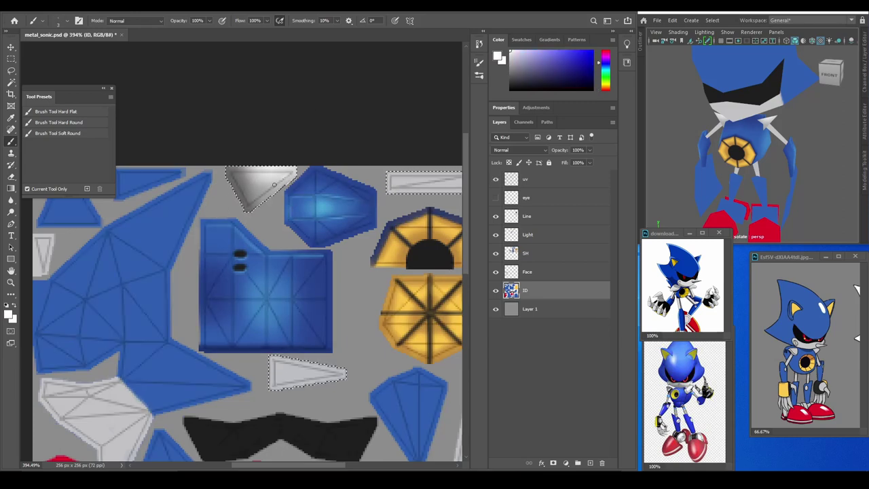
Paint a grey-to-white gradient along the top grey strip, then deselect to preview.
{"action": "mouse_move", "coordinate": [462, 133]}
{"action": "left_mouse_down"}
{"action": "mouse_move", "coordinate": [300, 121]}
{"action": "mouse_move", "coordinate": [364, 121]}
{"action": "left_mouse_up"}
{"action": "left_click", "coordinate": [353, 169], "text": "alt"}
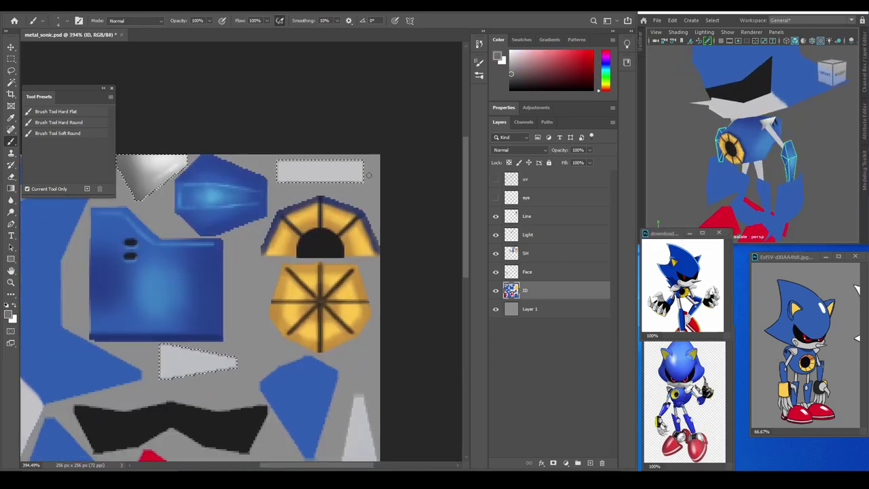
{"action": "mouse_move", "coordinate": [360, 168]}
{"action": "left_mouse_down"}
{"action": "mouse_move", "coordinate": [279, 168]}
{"action": "mouse_move", "coordinate": [364, 167]}
{"action": "left_mouse_up"}
{"action": "left_click", "coordinate": [163, 158], "text": "alt"}
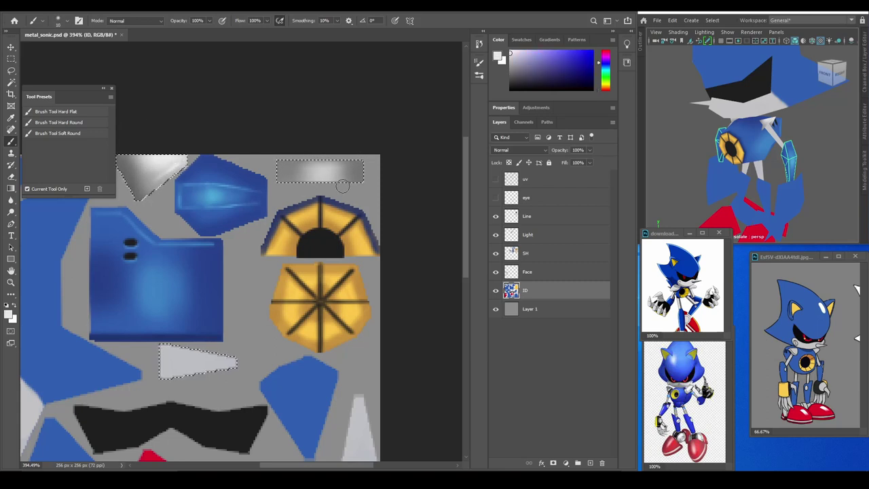
{"action": "key", "text": "ctrl+d"}
Restore the white-piece selection and shade the lower triangle with lighter greys.
{"action": "mouse_move", "coordinate": [754, 143]}
{"action": "left_mouse_down"}
{"action": "mouse_move", "coordinate": [781, 161]}
{"action": "mouse_move", "coordinate": [729, 194]}
{"action": "left_mouse_up"}
{"action": "key", "text": "ctrl+z"}
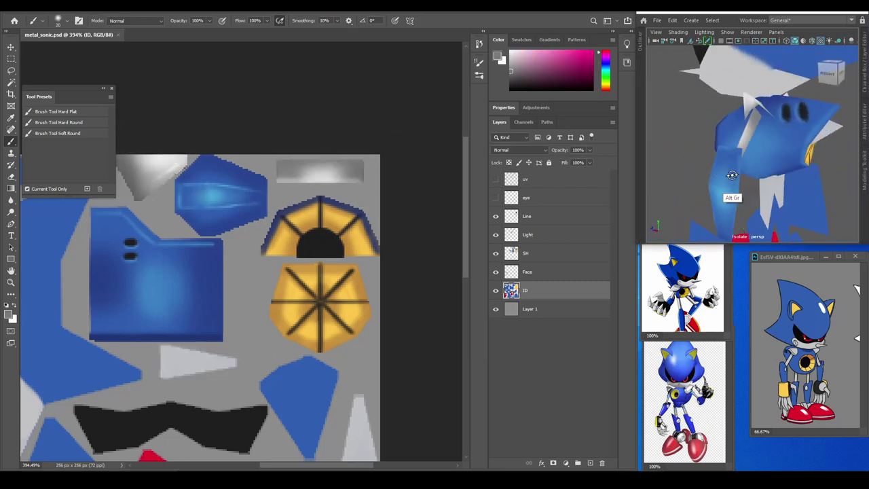
{"action": "left_click", "coordinate": [344, 162], "text": "alt"}
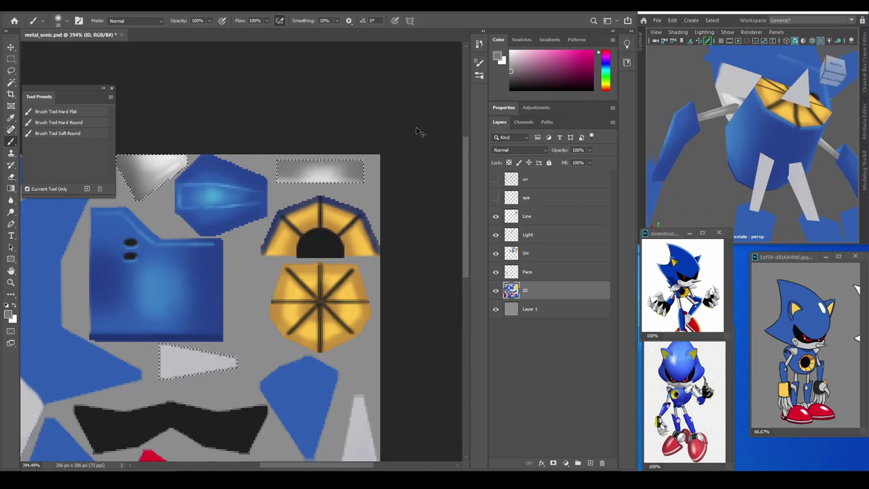
{"action": "left_click_drag", "start_coordinate": [753, 143], "coordinate": [719, 163]}
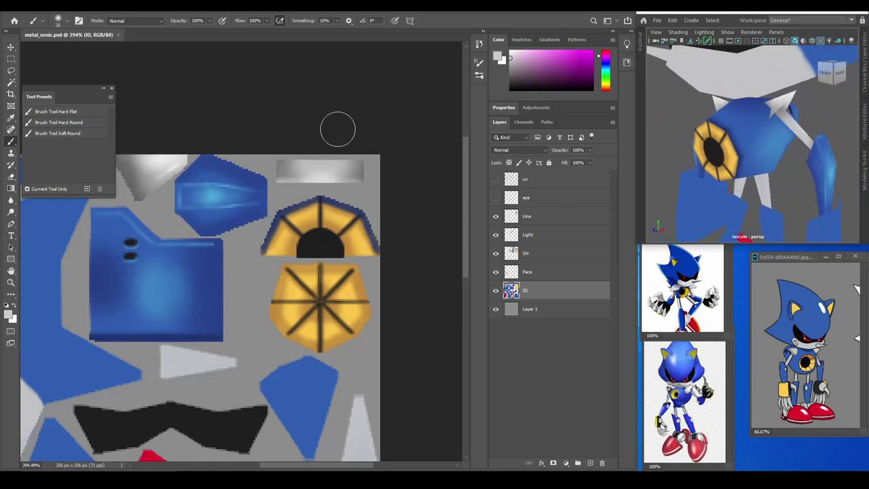
{"action": "left_click", "coordinate": [303, 185], "text": "alt"}
{"action": "left_click", "coordinate": [363, 172], "text": "alt"}
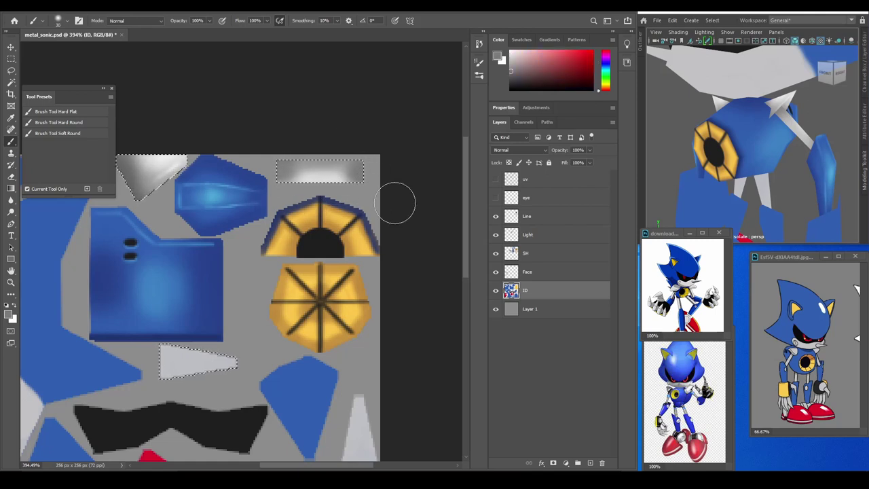
{"action": "scroll", "coordinate": [325, 229], "scroll_direction": "down", "scroll_amount": 3}
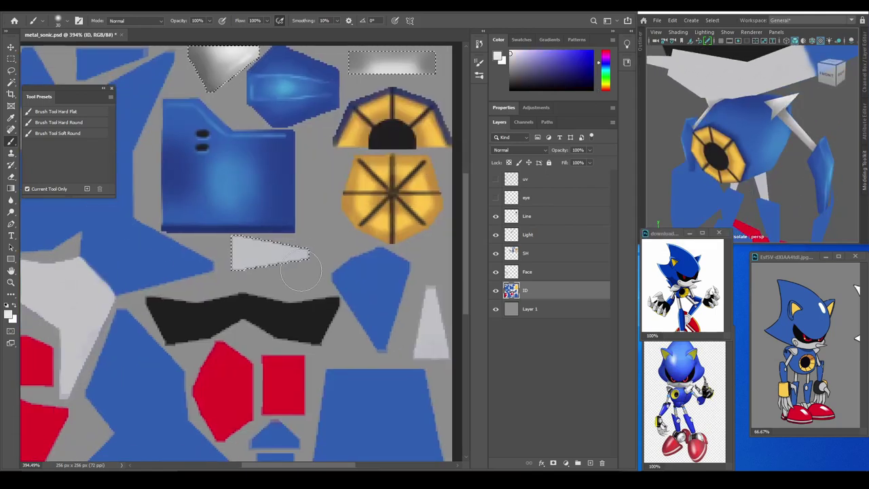
{"action": "left_click", "coordinate": [233, 272], "text": "alt"}
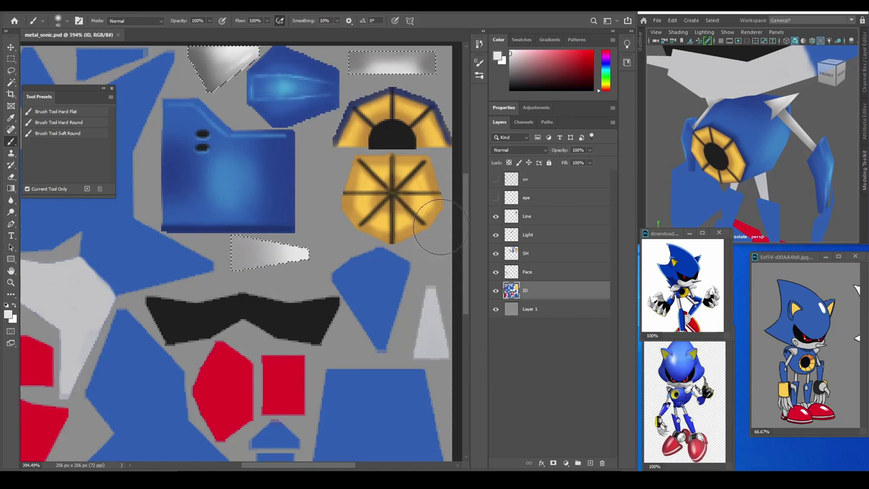
Zoom and orbit the Maya view to check the chest emblem shading.
{"action": "left_click", "coordinate": [702, 160]}
{"action": "left_click_drag", "start_coordinate": [702, 160], "coordinate": [739, 147]}
{"action": "left_click_drag", "start_coordinate": [767, 132], "coordinate": [734, 139]}
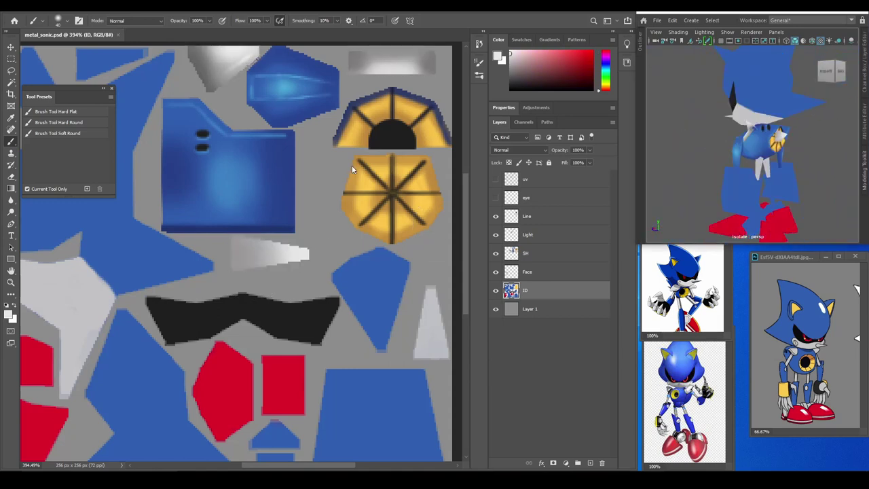
{"action": "left_click", "coordinate": [511, 234], "text": "ctrl"}
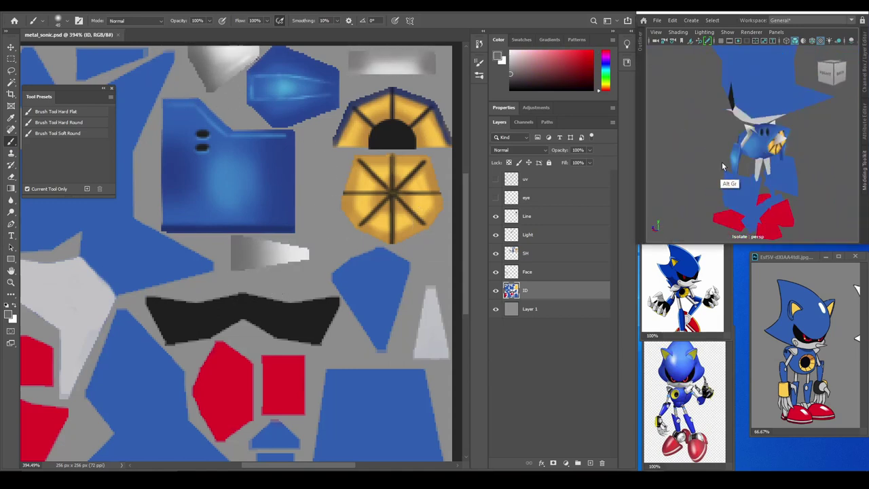
{"action": "scroll", "coordinate": [352, 230], "scroll_direction": "down", "scroll_amount": 2}
Magic-wand the narrow grey spike and shade it on the SH and Light layers.
{"action": "scroll", "coordinate": [365, 267], "scroll_direction": "up", "scroll_amount": 2}
{"action": "key", "text": "w"}
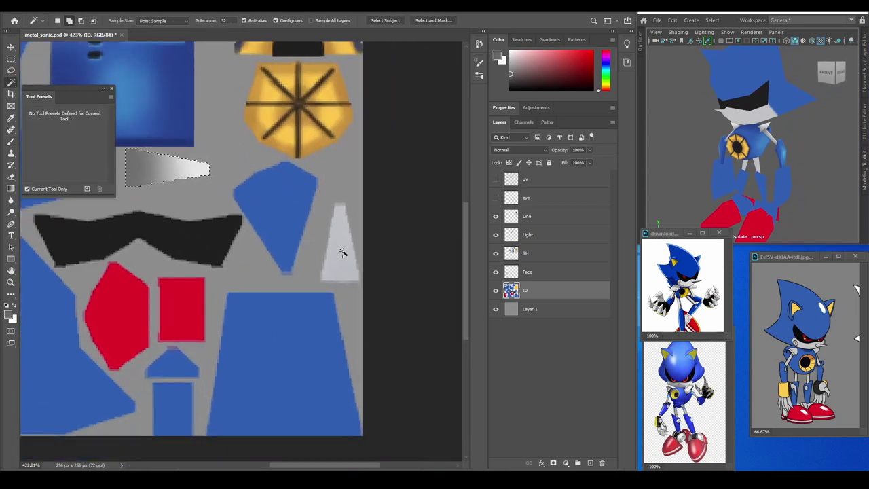
{"action": "left_click", "coordinate": [526, 254]}
{"action": "key", "text": "b"}
{"action": "left_click", "coordinate": [496, 179]}
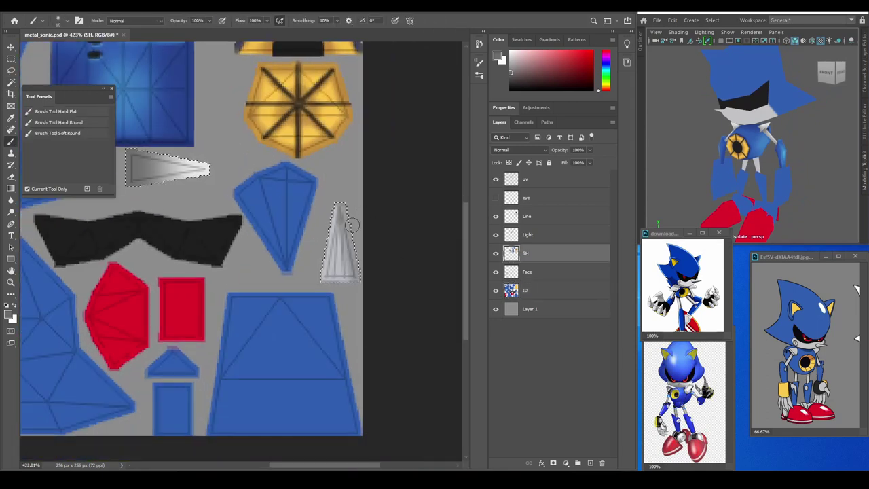
{"action": "key", "text": "alt+bracketright"}
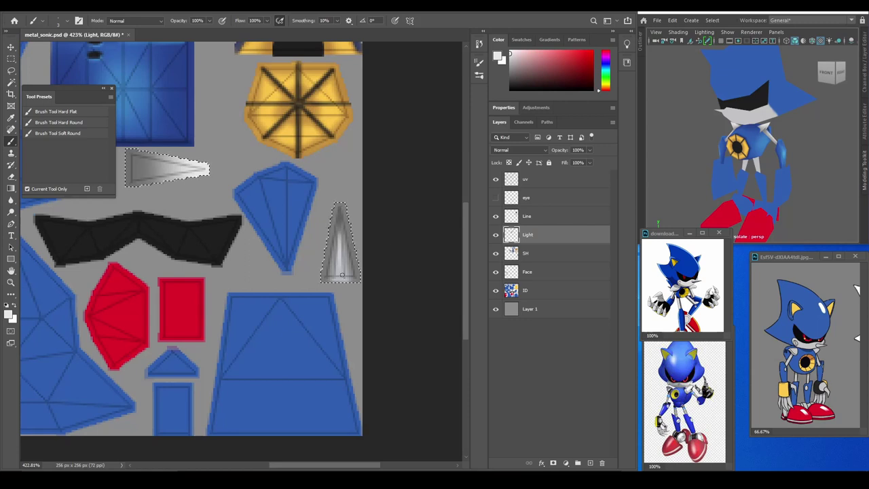
{"action": "left_click", "coordinate": [496, 179]}
{"action": "key", "text": "ctrl+d"}
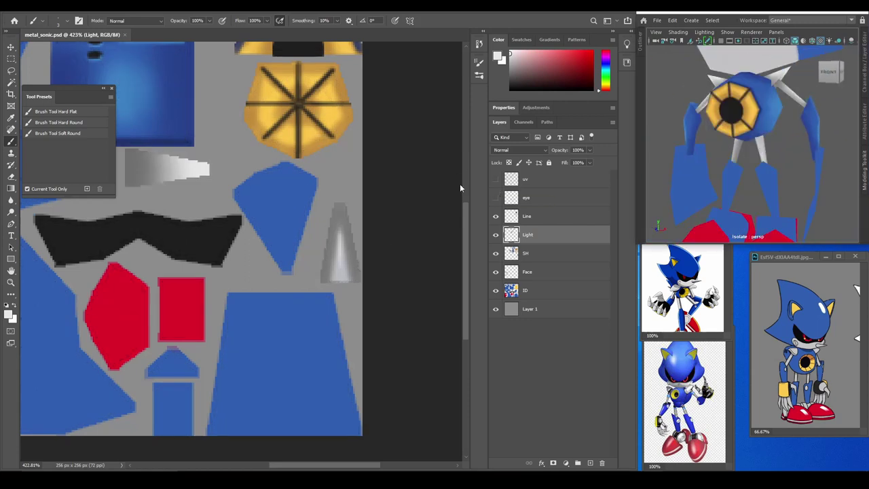
{"action": "key", "text": "ctrl+shift+d"}
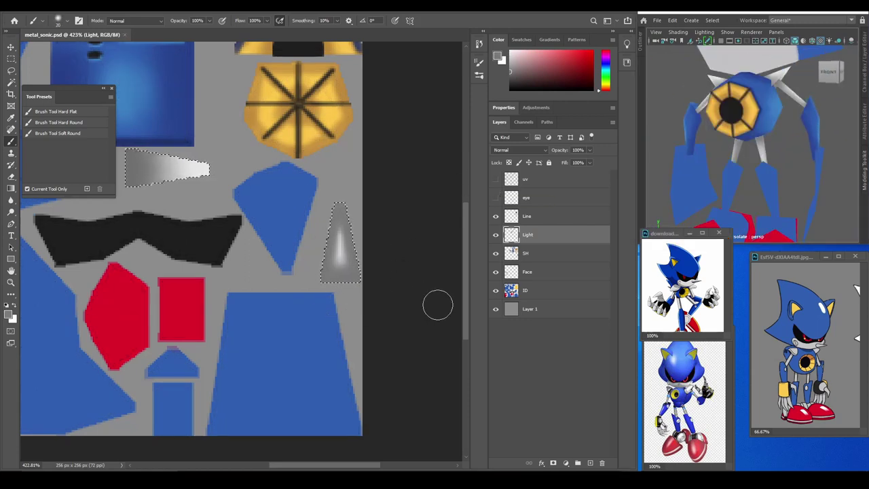
Add a near-white vertical highlight down the spike and show the UV wireframe to check.
{"action": "left_click", "coordinate": [342, 252], "text": "alt"}
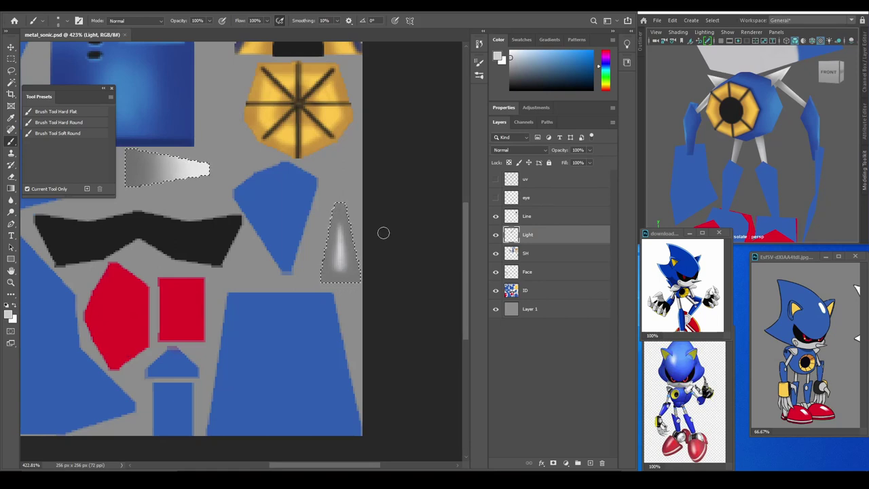
{"action": "left_click", "coordinate": [338, 229], "text": "alt"}
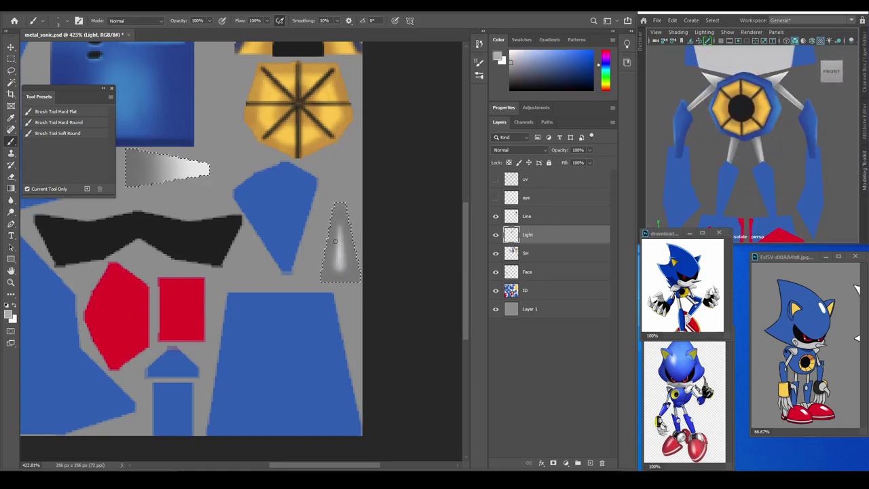
{"action": "key", "text": "F2"}
{"action": "key", "text": "F2"}
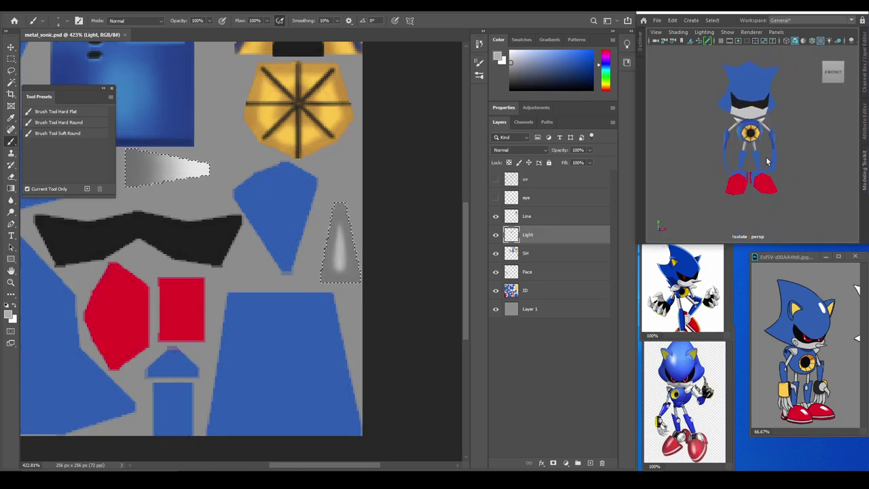
{"action": "scroll", "coordinate": [211, 144], "scroll_direction": "down", "scroll_amount": 3}
{"action": "scroll", "coordinate": [209, 139], "scroll_direction": "up", "scroll_amount": 4}
{"action": "scroll", "coordinate": [361, 233], "scroll_direction": "down", "scroll_amount": 3}
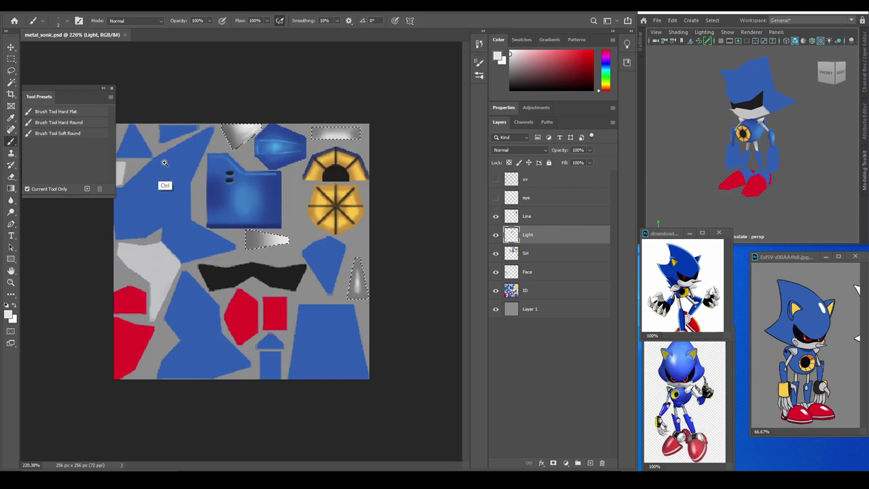
{"action": "scroll", "coordinate": [305, 204], "scroll_direction": "up", "scroll_amount": 1}
{"action": "scroll", "coordinate": [190, 165], "scroll_direction": "up", "scroll_amount": 2}
{"action": "scroll", "coordinate": [204, 156], "scroll_direction": "up", "scroll_amount": 1}
Select the large blue piece on the ID layer and activate the Line layer.
{"action": "key", "text": "w"}
{"action": "left_click", "coordinate": [203, 156], "text": "ctrl"}
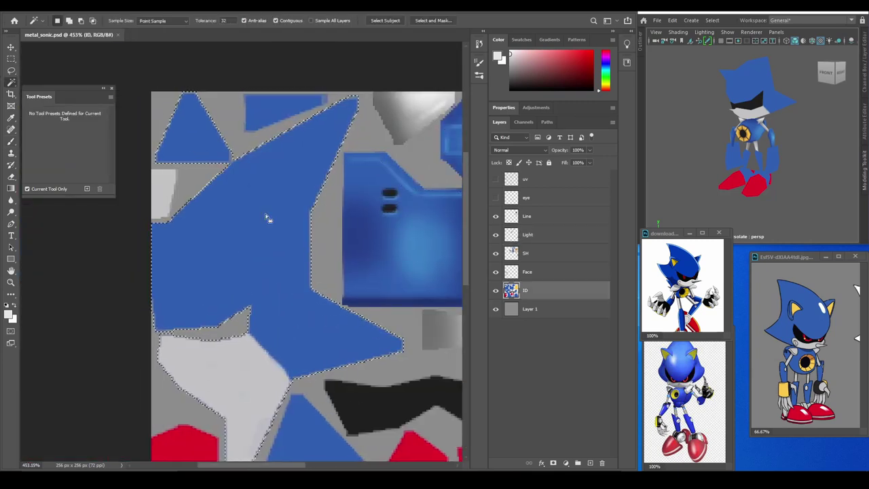
{"action": "key", "text": "l"}
{"action": "scroll", "coordinate": [296, 182], "scroll_direction": "up", "scroll_amount": 7}
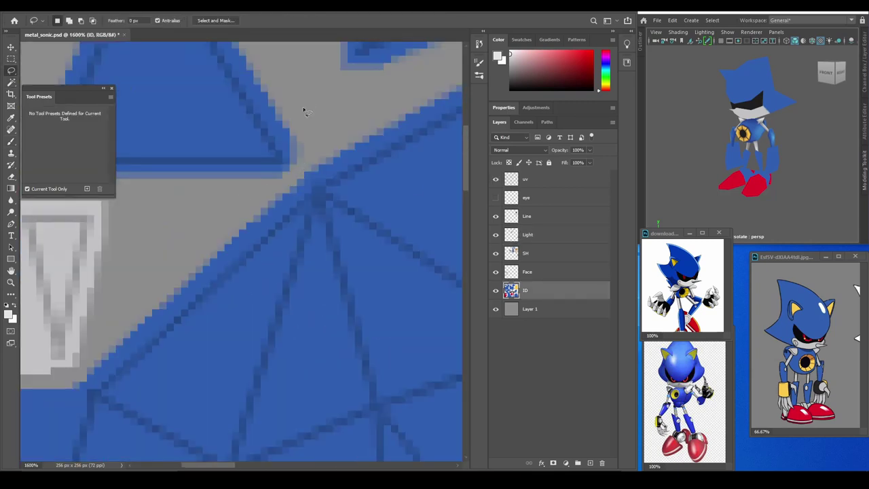
{"action": "scroll", "coordinate": [304, 110], "scroll_direction": "down", "scroll_amount": 5}
{"action": "key", "text": "b"}
{"action": "left_click", "coordinate": [387, 268], "text": "ctrl"}
{"action": "scroll", "coordinate": [319, 254], "scroll_direction": "up", "scroll_amount": 2}
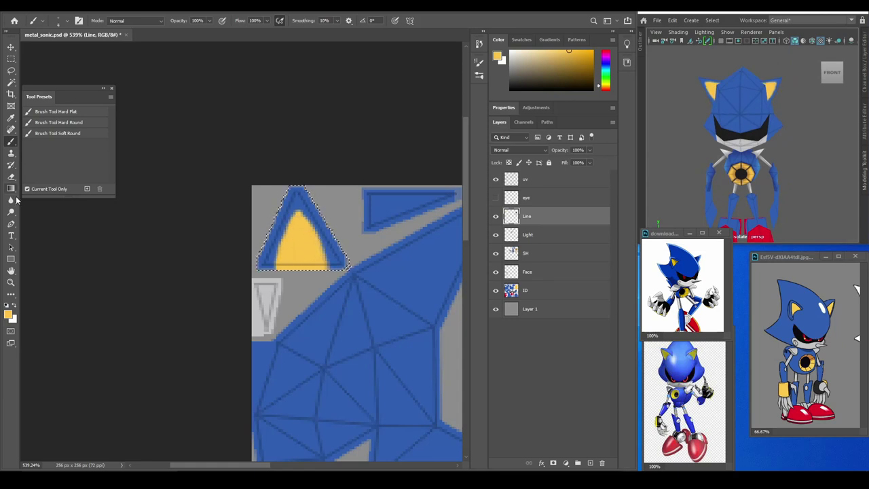
Brush darker orange-brown shading along the base of the yellow ear triangle.
{"action": "key", "text": "e"}
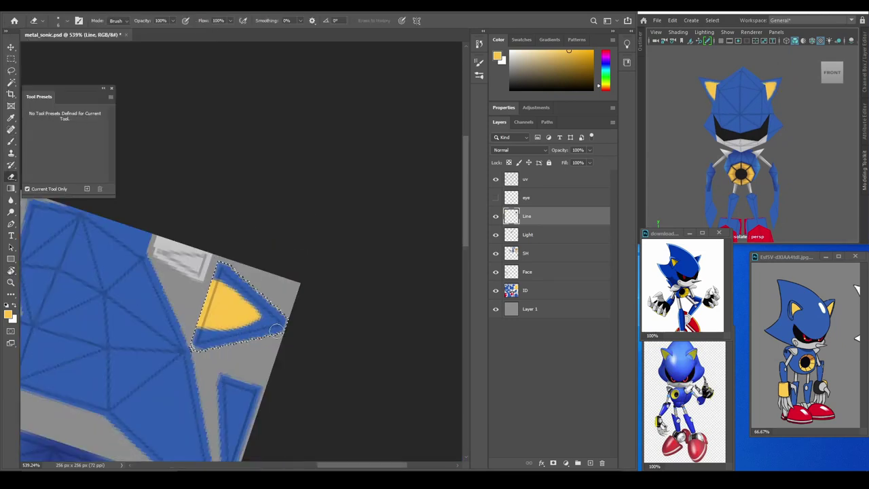
{"action": "key", "text": "b"}
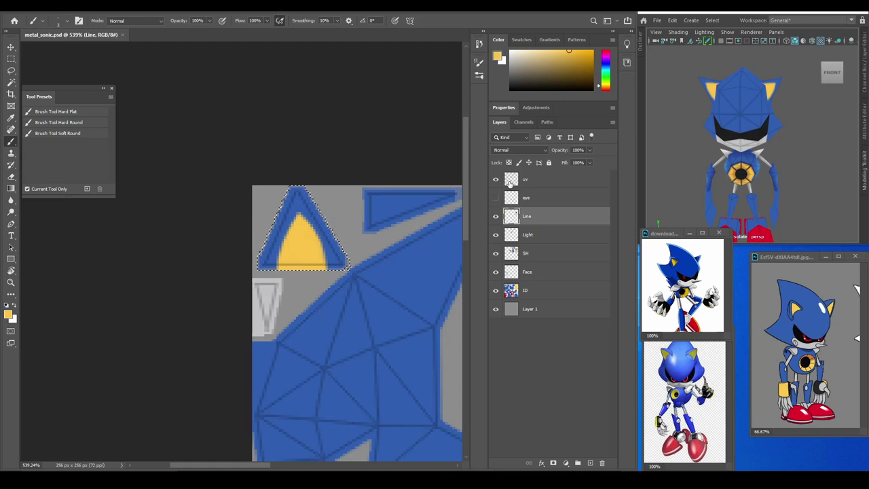
{"action": "left_click", "coordinate": [323, 233], "text": "alt"}
{"action": "left_click_drag", "start_coordinate": [284, 261], "coordinate": [325, 260]}
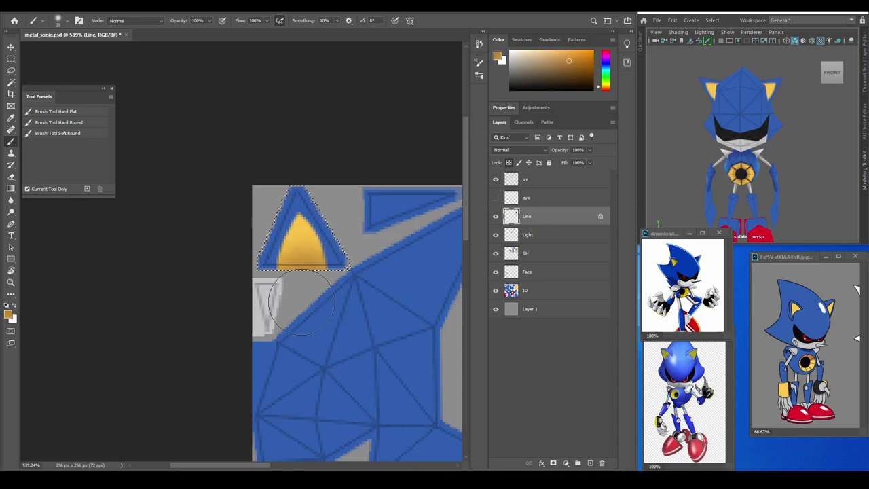
{"action": "left_click", "coordinate": [598, 89]}
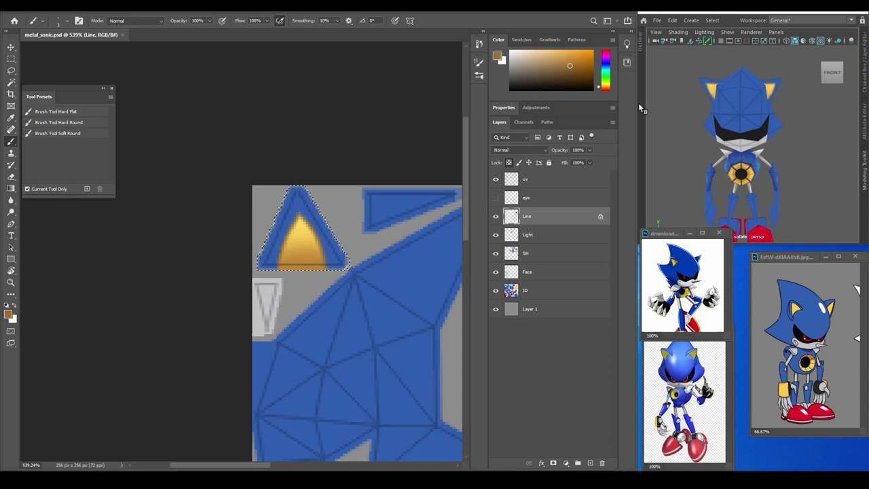
On the SH layer, bring the large blue head piece into view and select it.
{"action": "left_click", "coordinate": [526, 253]}
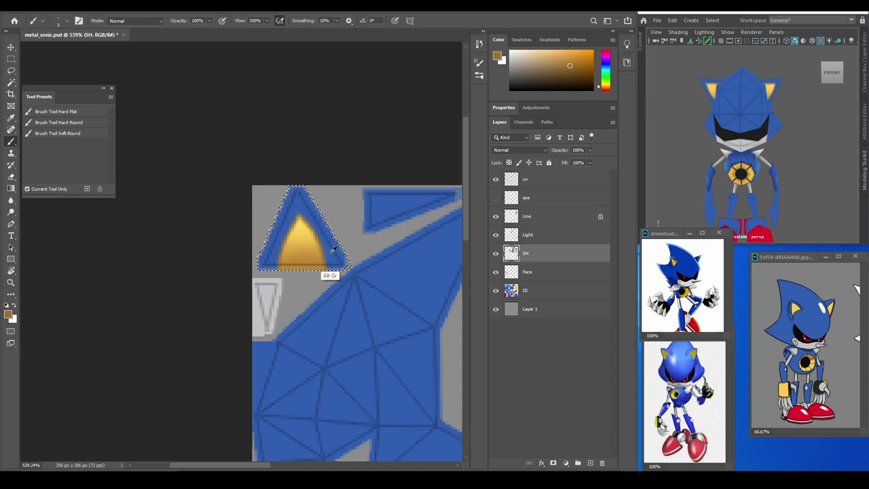
{"action": "left_click", "coordinate": [326, 275], "text": "alt"}
{"action": "mouse_move", "coordinate": [382, 319]}
{"action": "left_mouse_down"}
{"action": "mouse_move", "coordinate": [258, 286]}
{"action": "mouse_move", "coordinate": [369, 322]}
{"action": "left_mouse_up"}
{"action": "left_click", "coordinate": [272, 197], "text": "alt"}
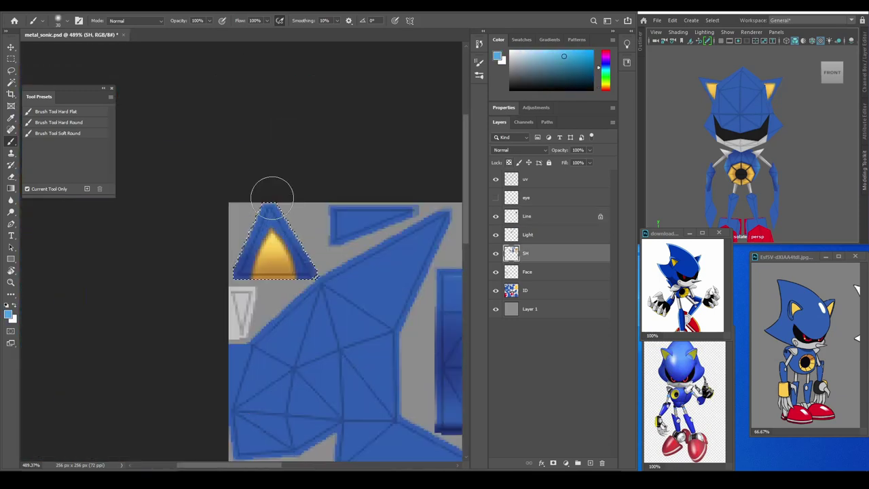
{"action": "left_click_drag", "start_coordinate": [348, 403], "coordinate": [287, 233]}
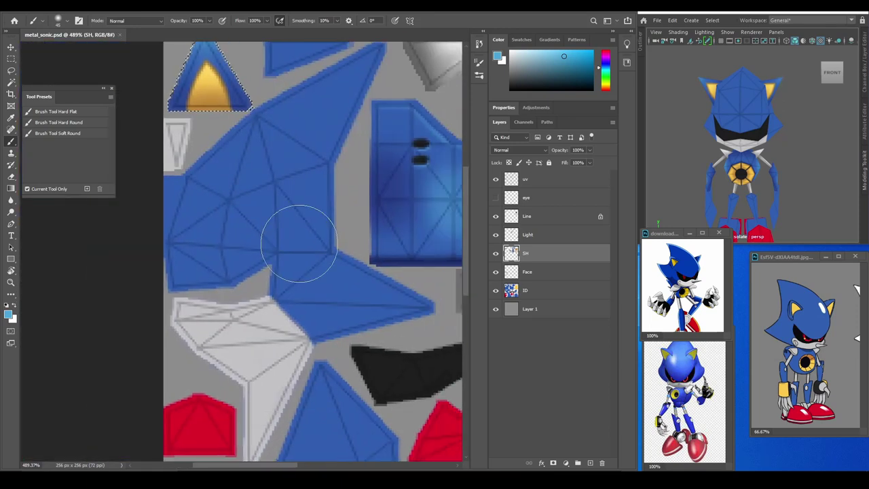
{"action": "scroll", "coordinate": [272, 203], "scroll_direction": "down", "scroll_amount": 2}
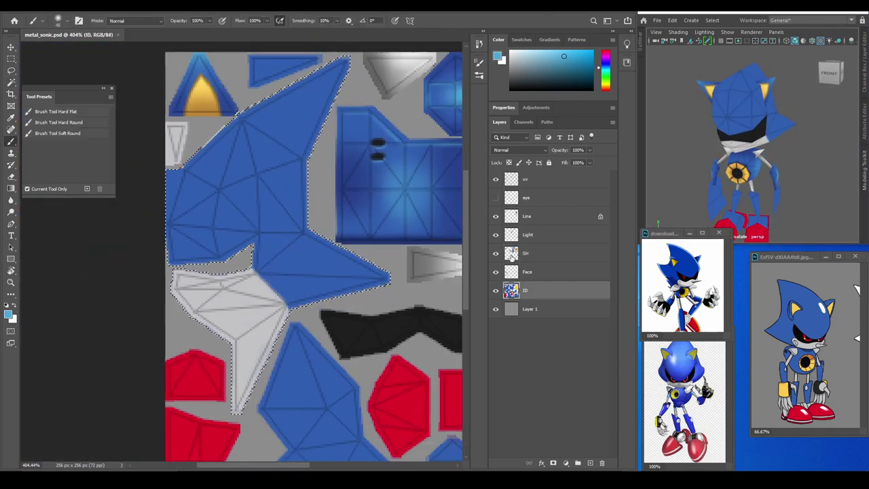
{"action": "mouse_move", "coordinate": [271, 204]}
{"action": "left_mouse_down"}
{"action": "mouse_move", "coordinate": [183, 241]}
{"action": "mouse_move", "coordinate": [295, 300]}
{"action": "left_mouse_up"}
Shade the head piece's right edge dark blue and hide the UV wireframe lines.
{"action": "left_click", "coordinate": [441, 231], "text": "alt"}
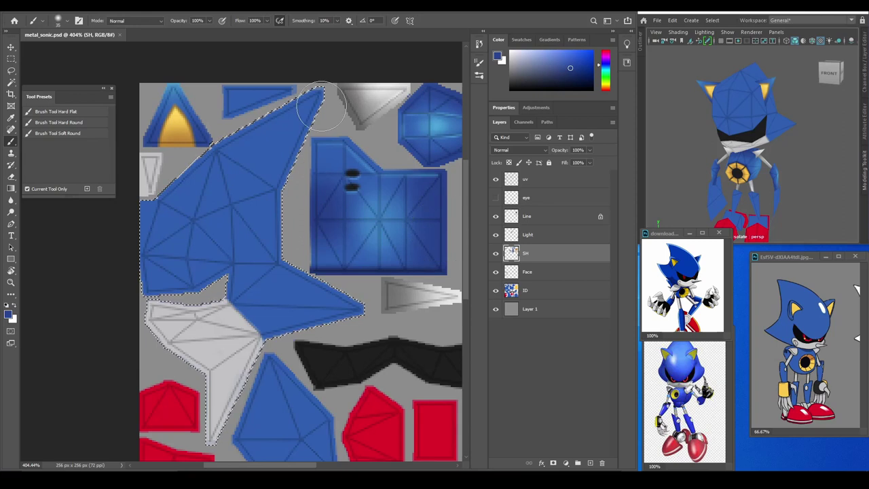
{"action": "left_click_drag", "start_coordinate": [322, 108], "coordinate": [365, 324]}
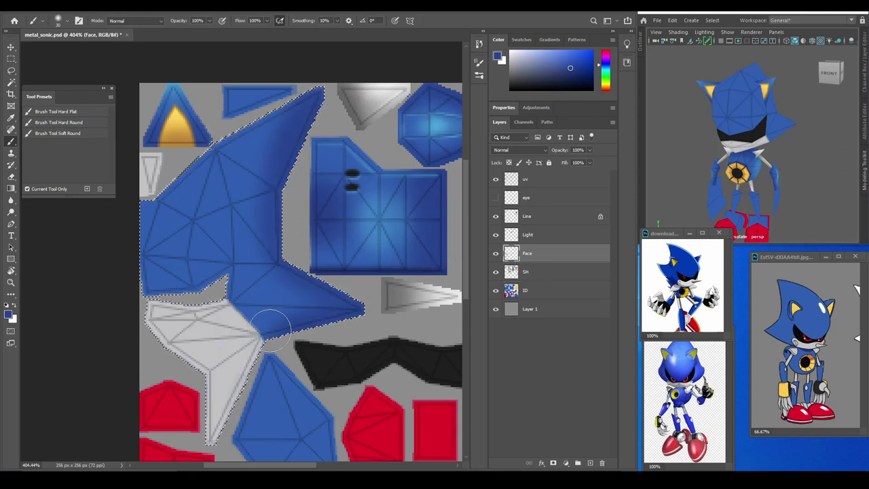
{"action": "key", "text": "alt+bracketleft"}
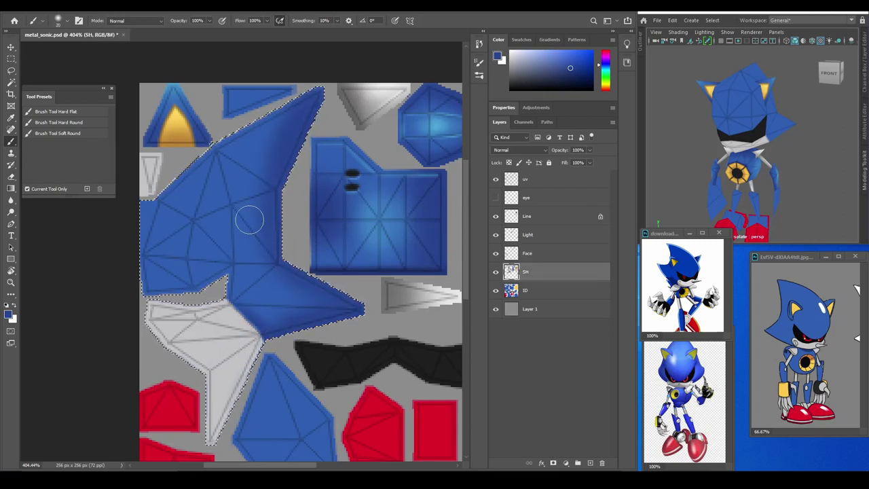
{"action": "key", "text": "ctrl+comma"}
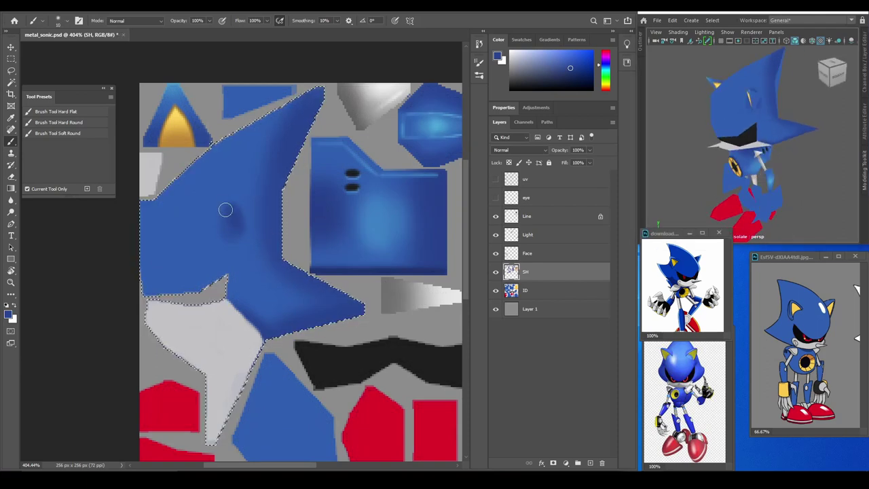
{"action": "key", "text": "r"}
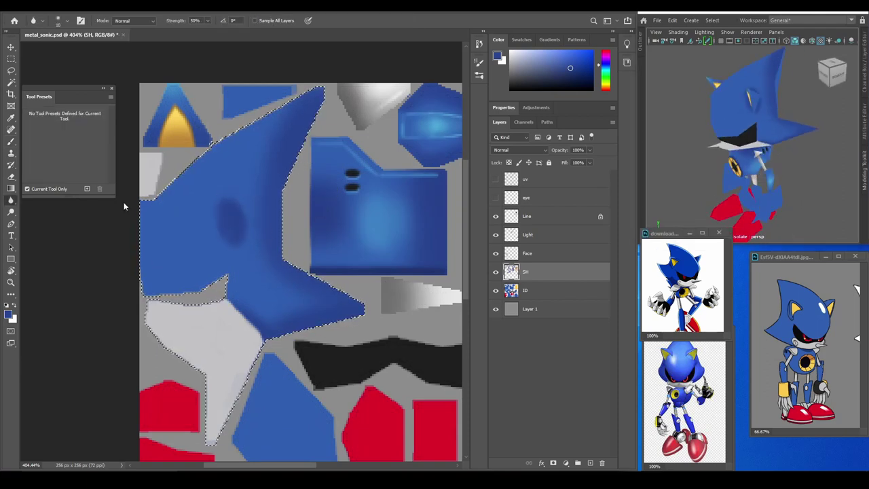
{"action": "key", "text": "e"}
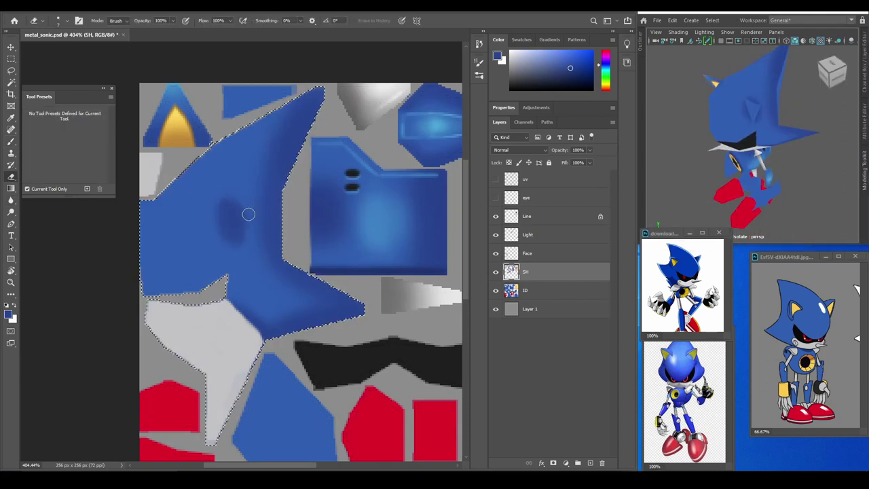
Set the eraser to a larger size at 24% opacity to soften the shading.
{"action": "left_click", "coordinate": [61, 20]}
{"action": "left_click", "coordinate": [246, 223]}
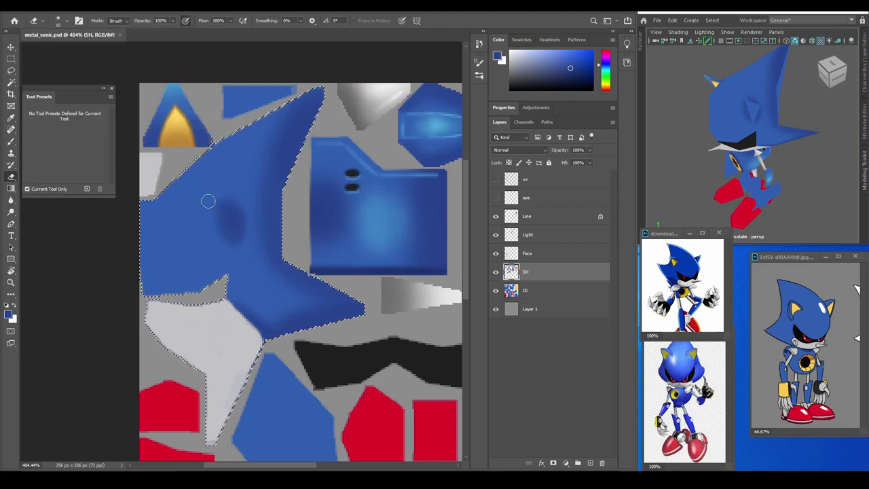
{"action": "key", "text": "bracketright"}
{"action": "key", "text": "7"}
{"action": "key", "text": "8"}
{"action": "key", "text": "2"}
{"action": "key", "text": "4"}
{"action": "scroll", "coordinate": [245, 243], "scroll_direction": "down", "scroll_amount": 2}
{"action": "scroll", "coordinate": [245, 243], "scroll_direction": "up", "scroll_amount": 2}
{"action": "left_click", "coordinate": [364, 275]}
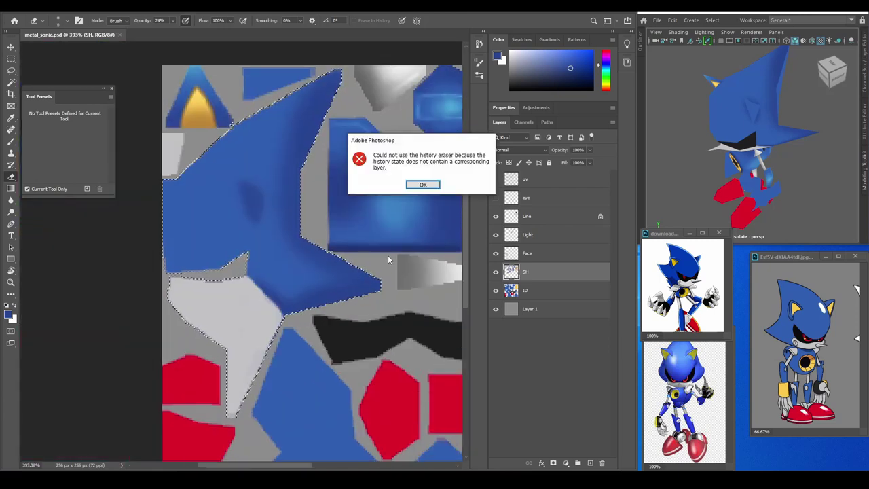
{"action": "key", "text": "Return"}
Select the Light layer and set the painting brush size to 60.
{"action": "key", "text": "b"}
{"action": "key", "text": "alt+bracketright"}
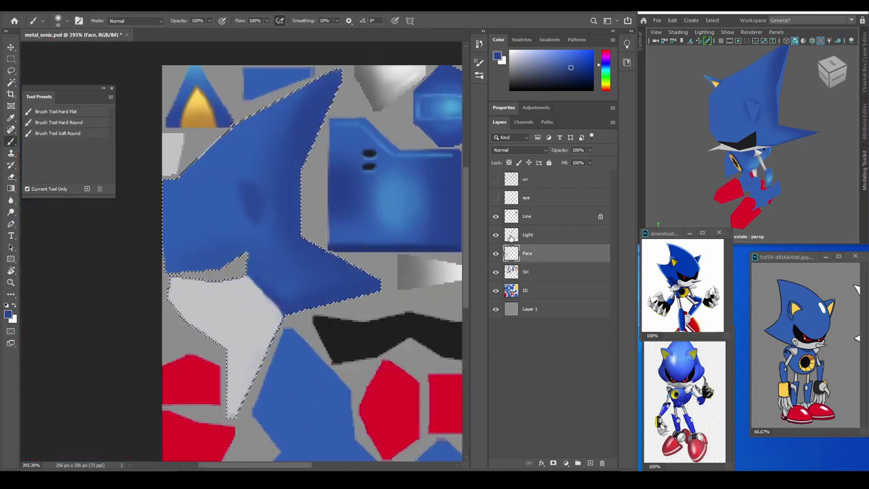
{"action": "key", "text": "alt+bracketright"}
{"action": "key", "text": "bracketright"}
{"action": "key", "text": "bracketleft"}
{"action": "key", "text": "bracketleft"}
{"action": "key", "text": "bracketleft"}
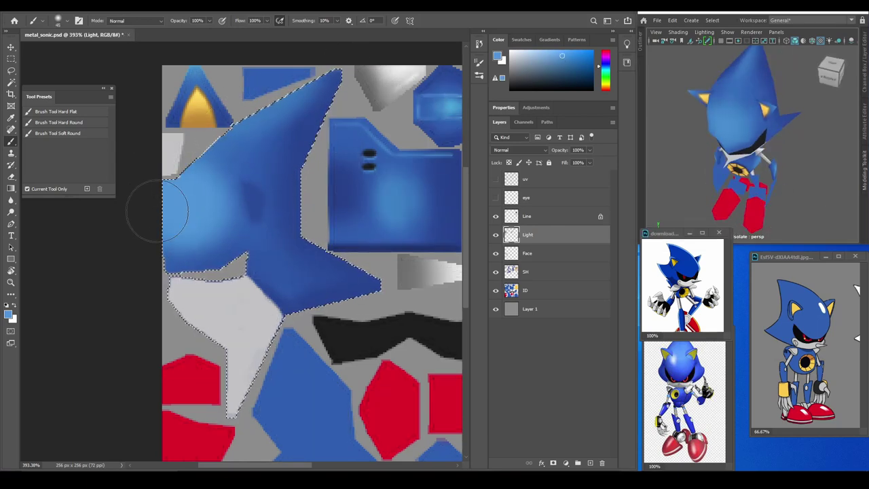
{"action": "key", "text": "bracketright"}
Erase at 72% opacity to soften and reshape the highlight on the head's left side.
{"action": "key", "text": "e"}
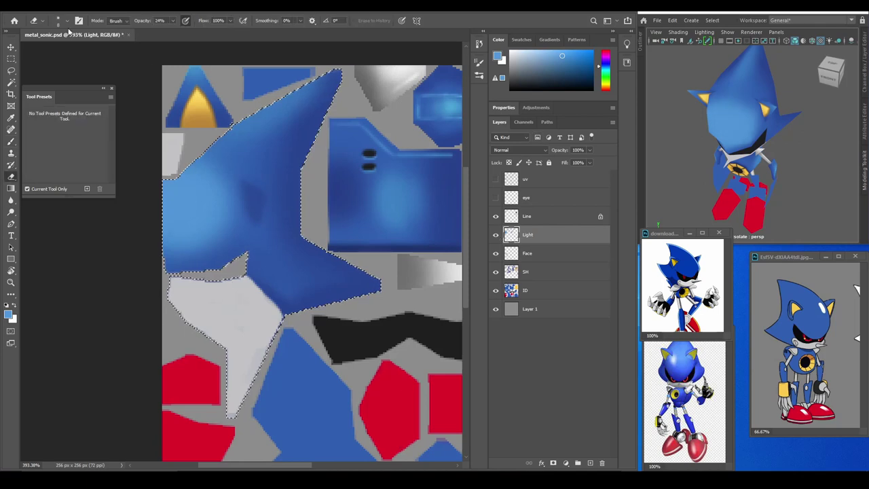
{"action": "left_click", "coordinate": [58, 20]}
{"action": "left_click", "coordinate": [173, 20]}
{"action": "left_click", "coordinate": [246, 211]}
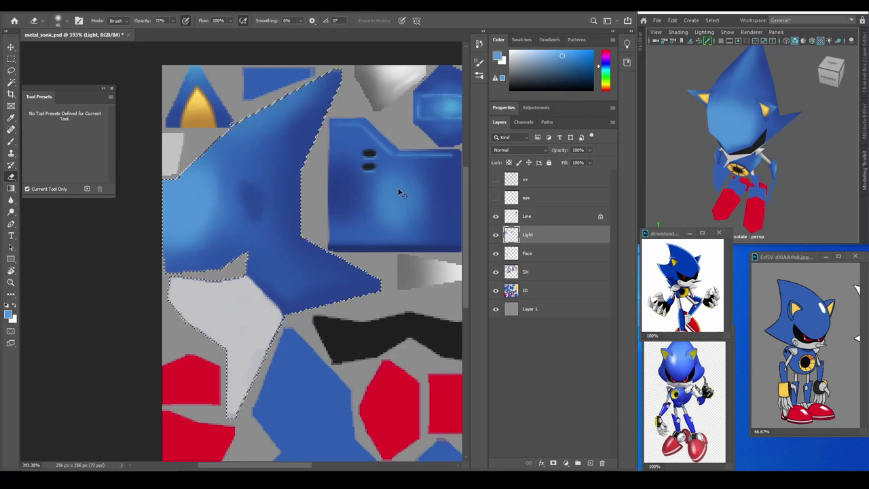
{"action": "left_click_drag", "start_coordinate": [170, 258], "coordinate": [190, 299]}
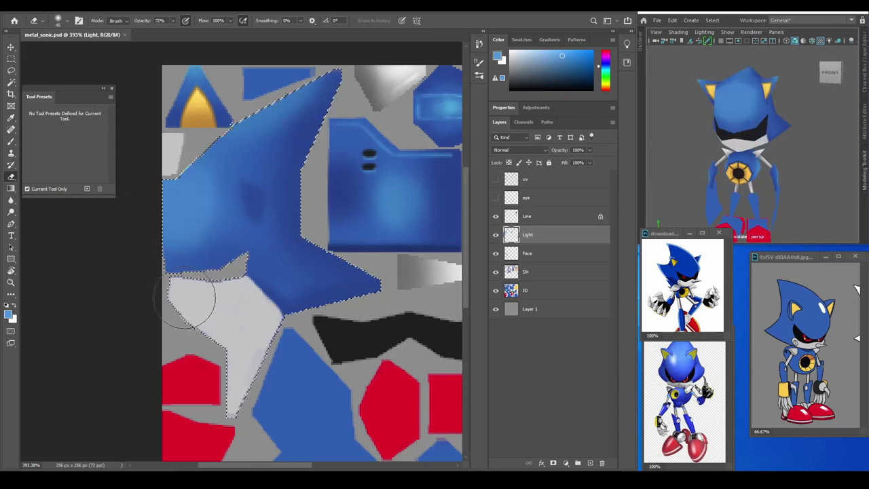
{"action": "left_click_drag", "start_coordinate": [170, 258], "coordinate": [198, 229]}
Paint more light-blue highlight on the blue pieces and soften it with the Blur tool.
{"action": "key", "text": "b"}
{"action": "left_click_drag", "start_coordinate": [158, 194], "coordinate": [204, 271]}
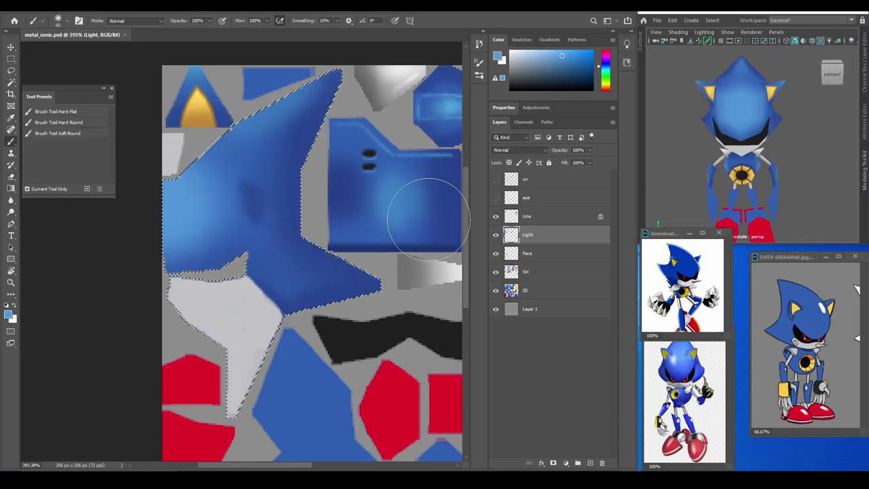
{"action": "key", "text": "e"}
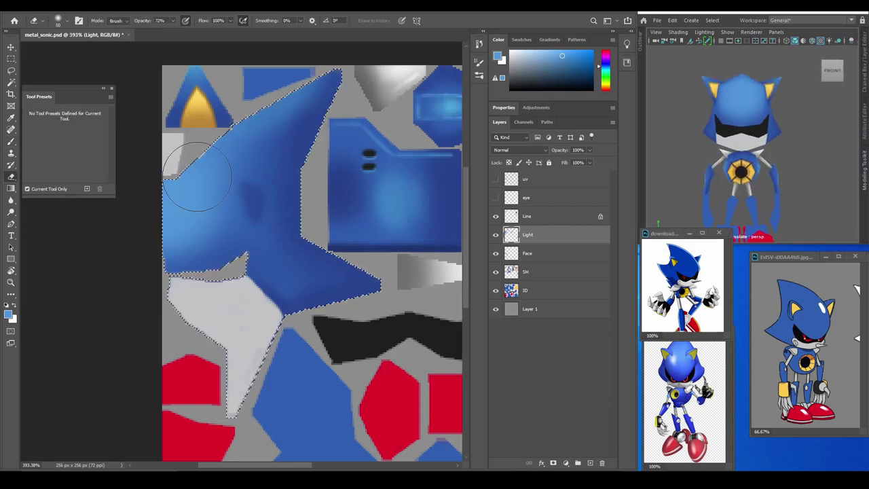
{"action": "key", "text": "r"}
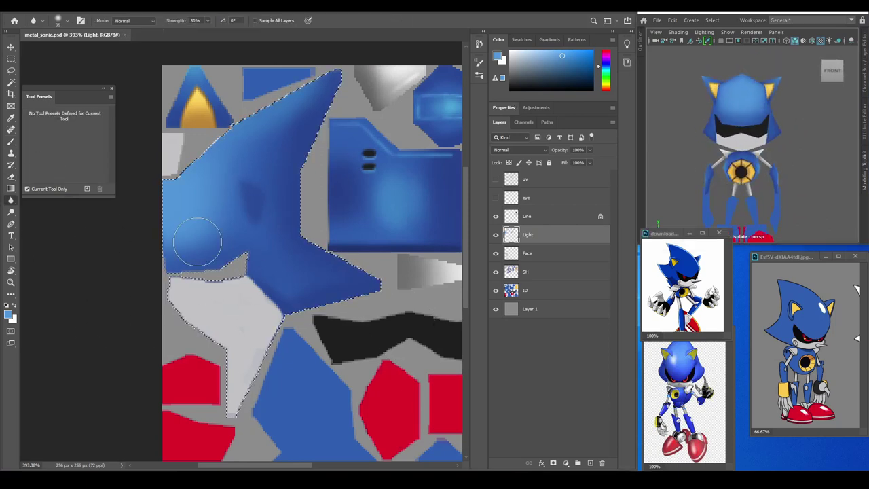
{"action": "key", "text": "b"}
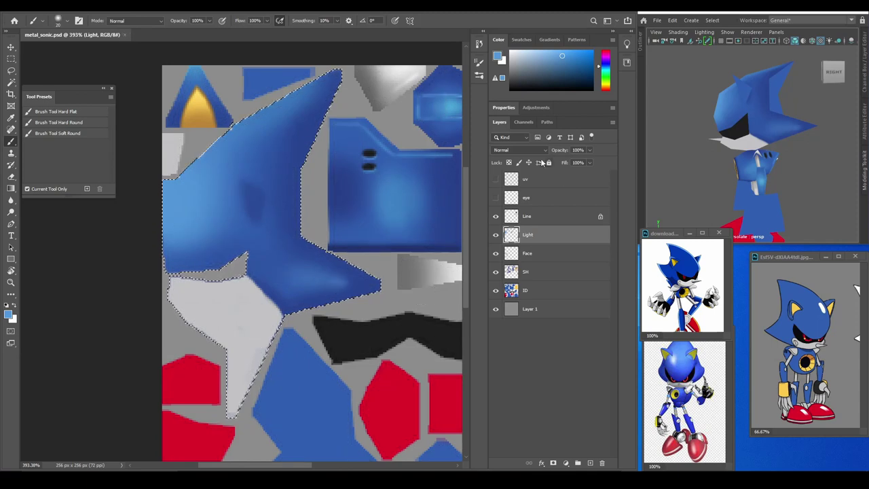
{"action": "key", "text": "r"}
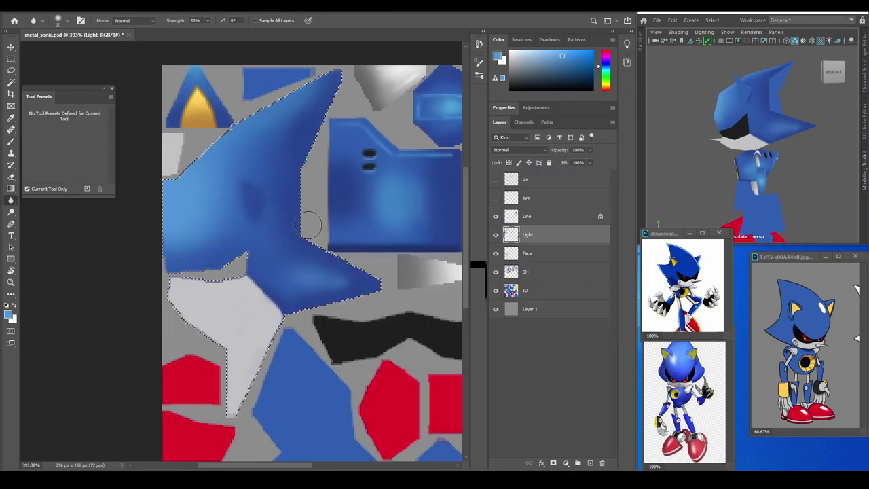
{"action": "scroll", "coordinate": [379, 208], "scroll_direction": "down", "scroll_amount": 2}
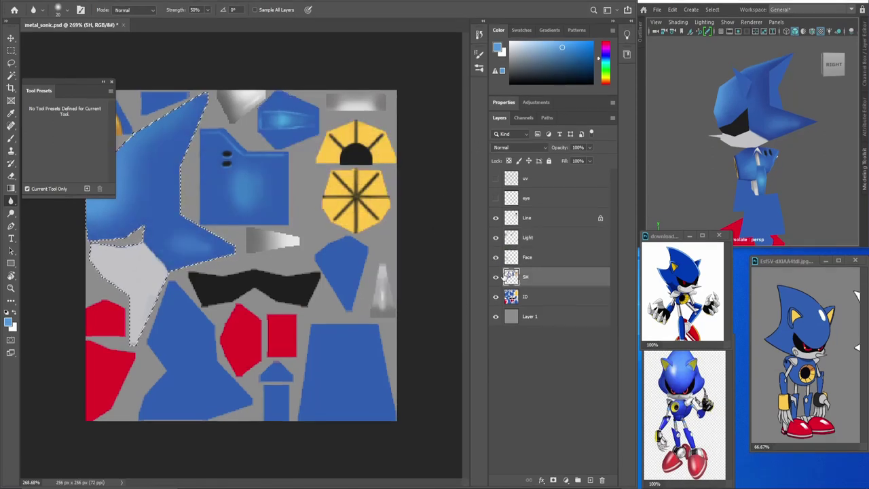
Add a new empty layer and move the Face layer up under Line, then back above SH.
{"action": "key", "text": "ctrl+shift+alt+n"}
{"action": "scroll", "coordinate": [267, 252], "scroll_direction": "up", "scroll_amount": 3}
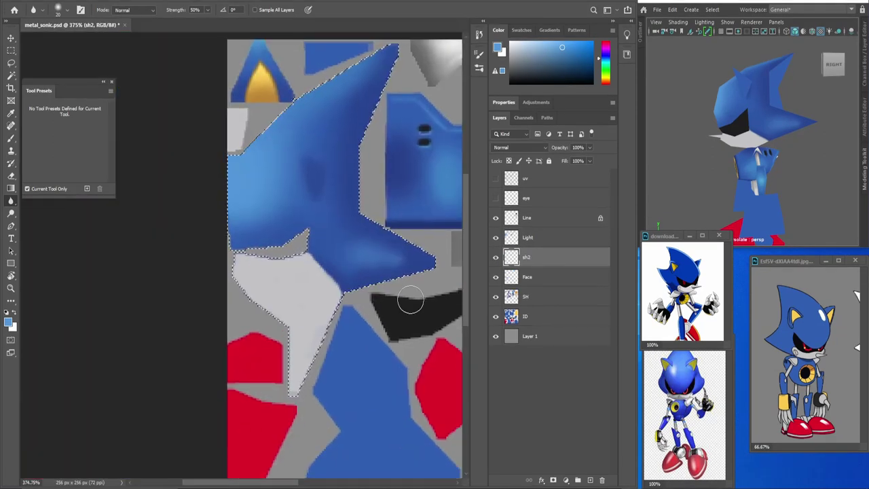
{"action": "key", "text": "b"}
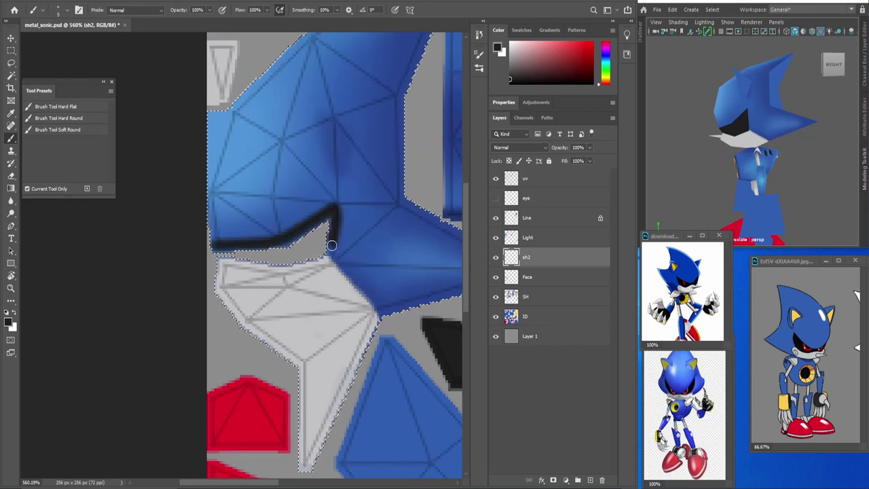
{"action": "key", "text": "alt+bracketleft"}
{"action": "key", "text": "ctrl+bracketright"}
{"action": "key", "text": "ctrl+bracketright"}
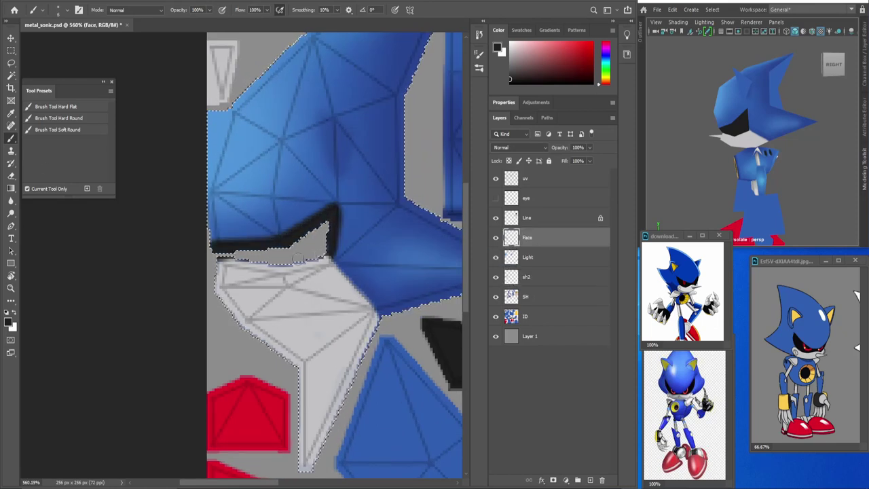
{"action": "key", "text": "alt+bracketleft"}
{"action": "key", "text": "alt+bracketleft"}
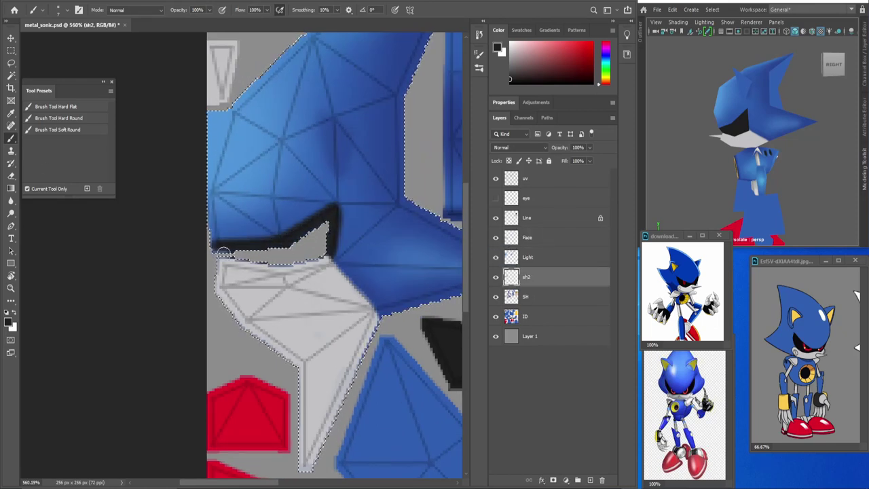
{"action": "key", "text": "alt+bracketright"}
{"action": "key", "text": "alt+bracketright"}
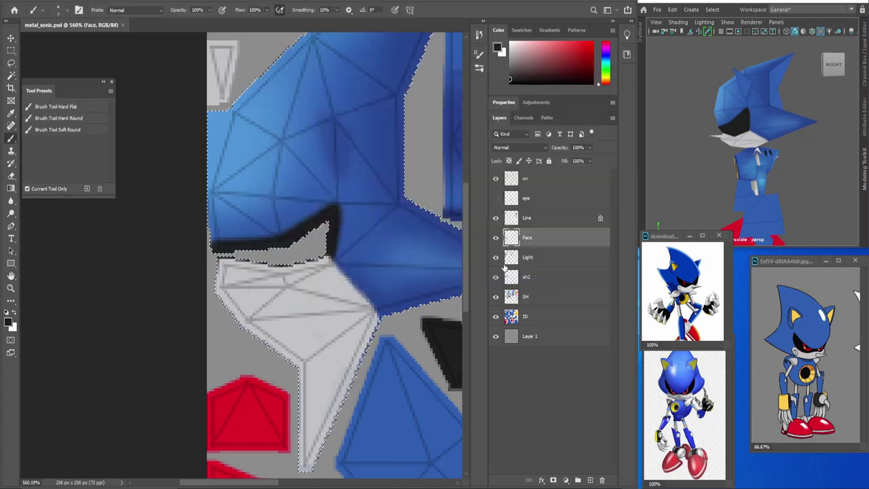
{"action": "key", "text": "ctrl+bracketleft"}
{"action": "key", "text": "ctrl+bracketleft"}
Select sh2 and toggle the UV wireframe to judge shading, leaving it hidden.
{"action": "key", "text": "e"}
{"action": "key", "text": "bracketleft"}
{"action": "key", "text": "bracketleft"}
{"action": "key", "text": "bracketleft"}
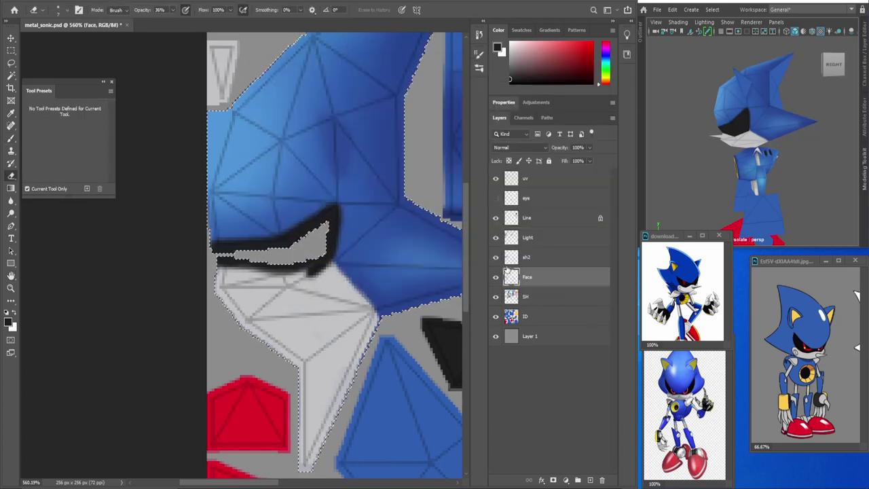
{"action": "left_click", "coordinate": [507, 263]}
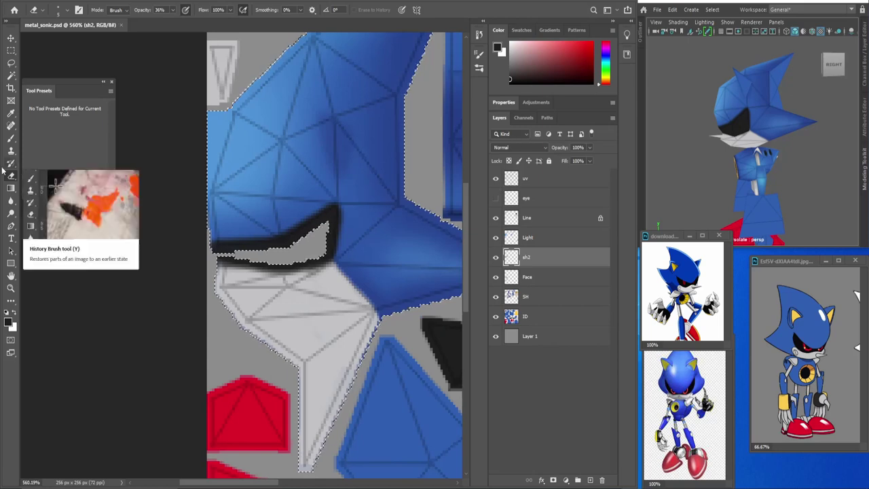
{"action": "left_click", "coordinate": [11, 138]}
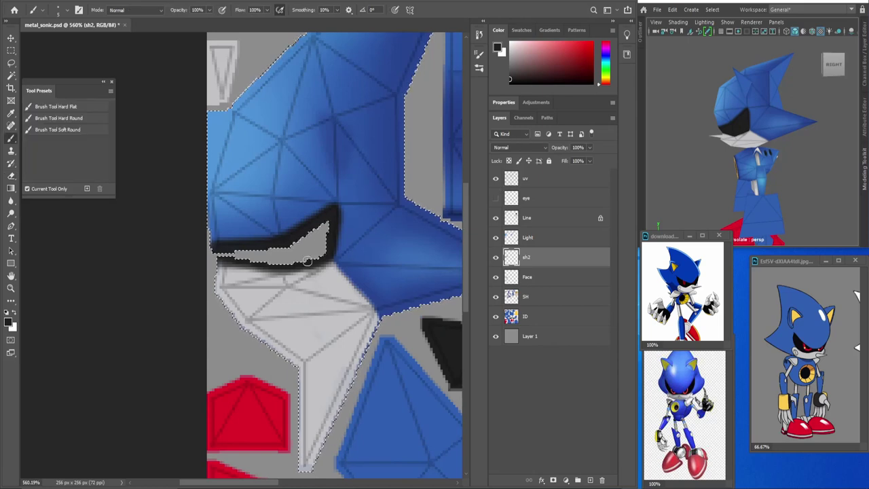
{"action": "double_click", "coordinate": [496, 179]}
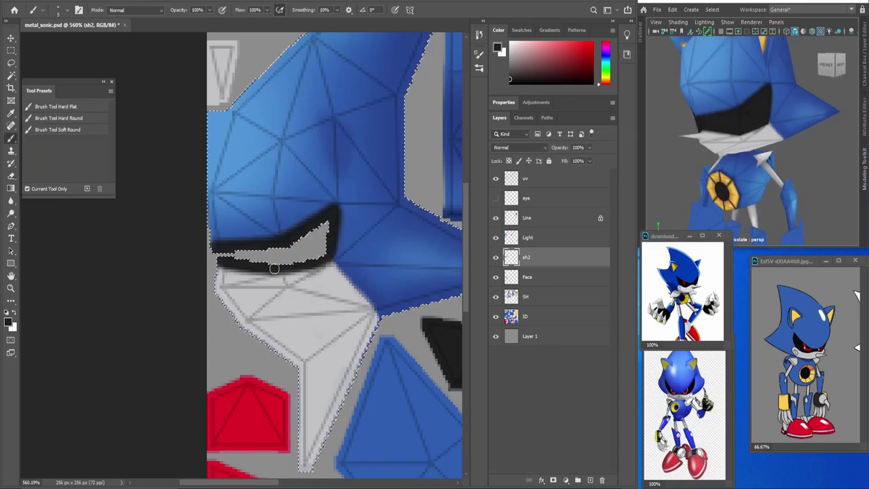
{"action": "left_click", "coordinate": [495, 179]}
{"action": "left_click", "coordinate": [495, 179]}
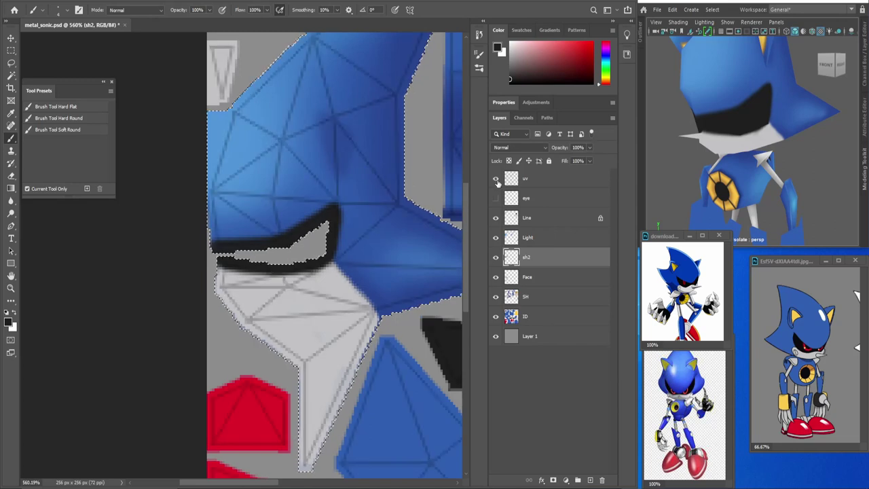
{"action": "left_click", "coordinate": [496, 179]}
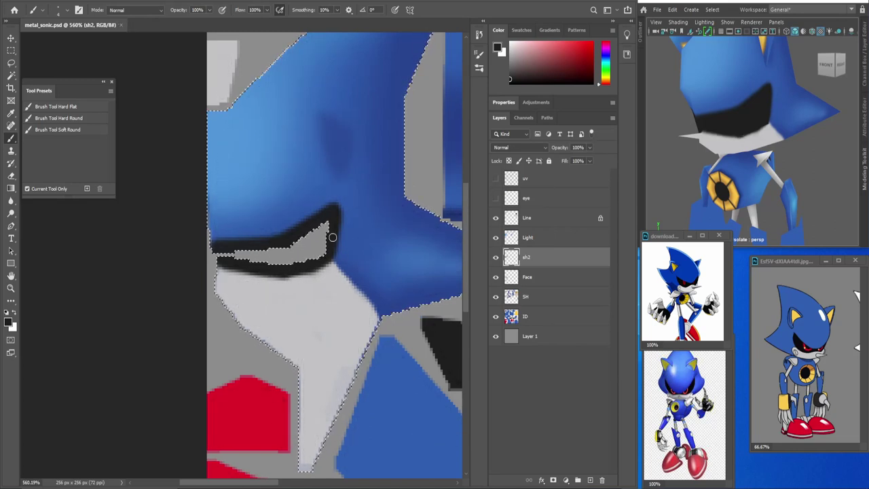
{"action": "left_click", "coordinate": [496, 179]}
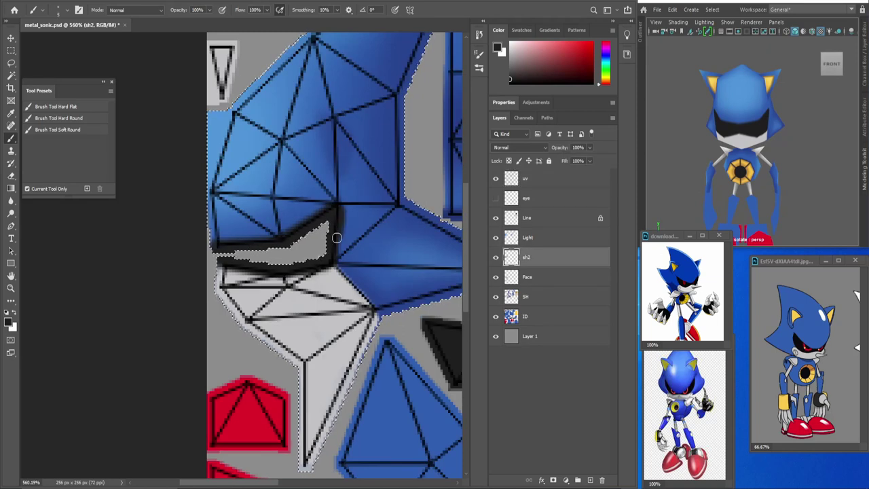
{"action": "left_click", "coordinate": [495, 179]}
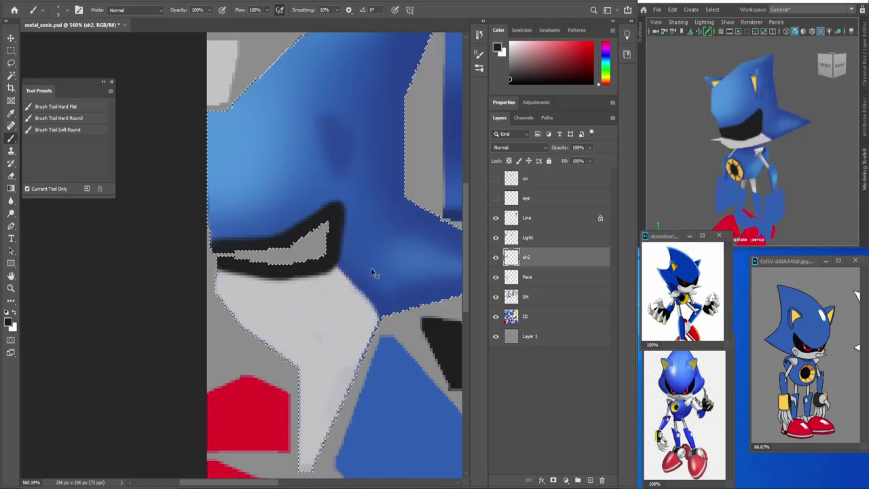
Create light2 and lin2 layers, move sh2 below Face, and sample a lighter blue.
{"action": "scroll", "coordinate": [258, 269], "scroll_direction": "down", "scroll_amount": 1}
{"action": "left_click", "coordinate": [511, 237]}
{"action": "key", "text": "ctrl+shift+alt+n"}
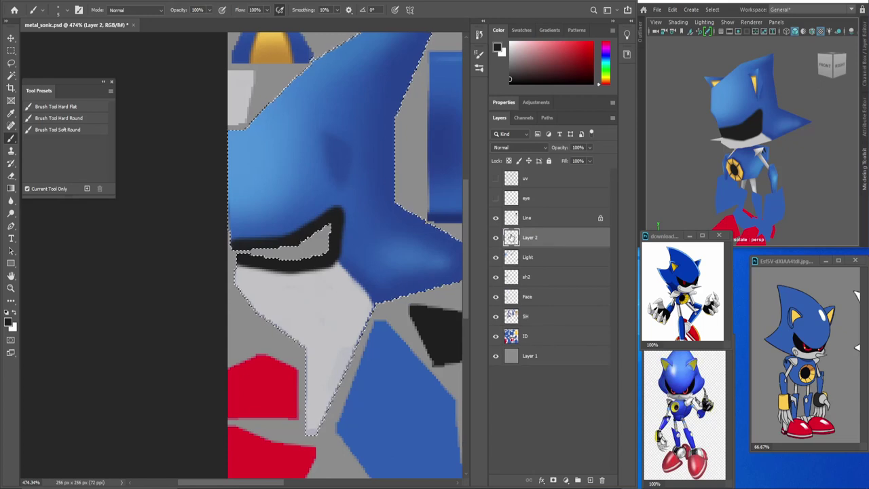
{"action": "left_click", "coordinate": [269, 193], "text": "alt"}
{"action": "scroll", "coordinate": [294, 217], "scroll_direction": "up", "scroll_amount": 1}
{"action": "left_click", "coordinate": [512, 277]}
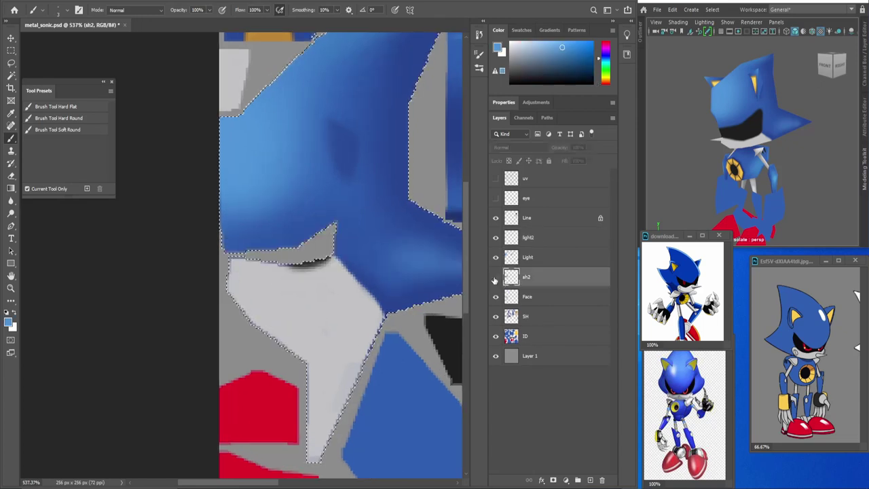
{"action": "left_click", "coordinate": [516, 237]}
{"action": "left_click_drag", "start_coordinate": [516, 277], "coordinate": [516, 307]}
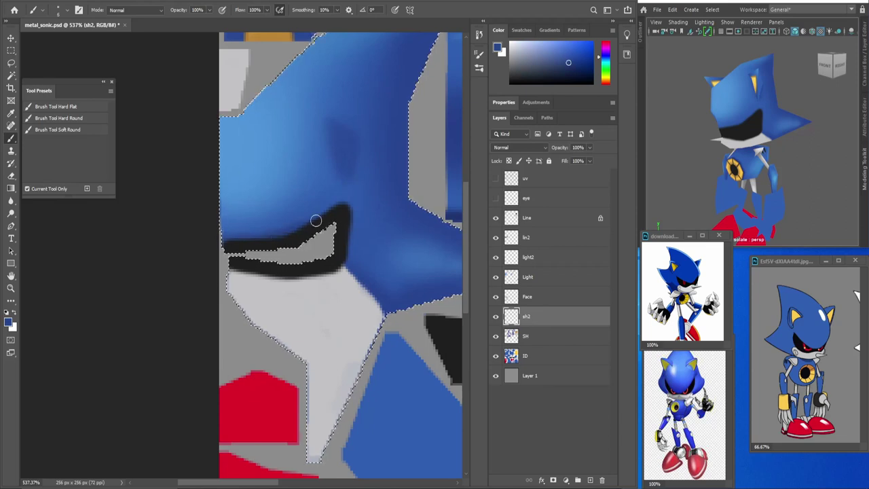
{"action": "left_click", "coordinate": [528, 256]}
{"action": "left_click", "coordinate": [333, 199], "text": "alt"}
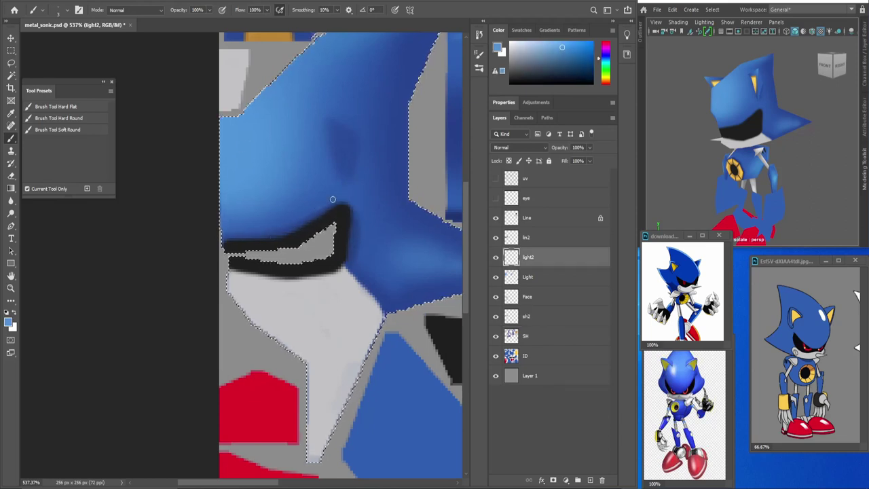
Deselect, make sh2 active, and orbit the Metal Sonic model to check the head.
{"action": "left_click_drag", "start_coordinate": [652, 170], "coordinate": [694, 157]}
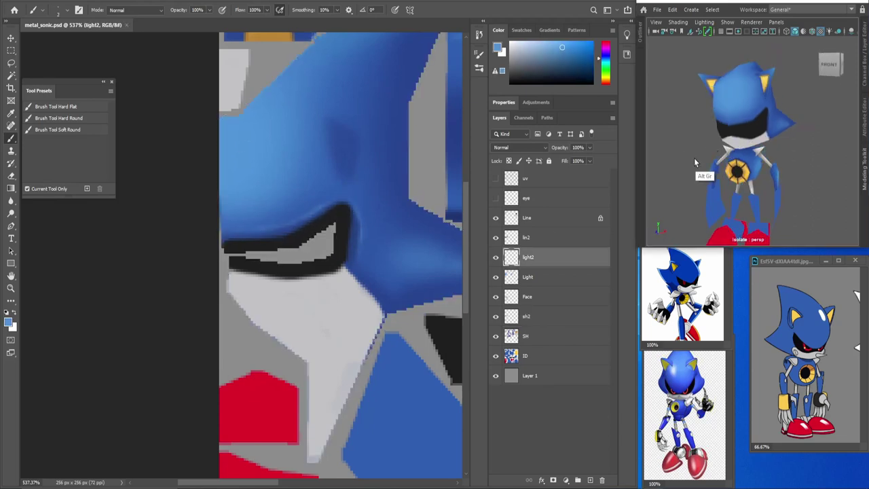
{"action": "key", "text": "e"}
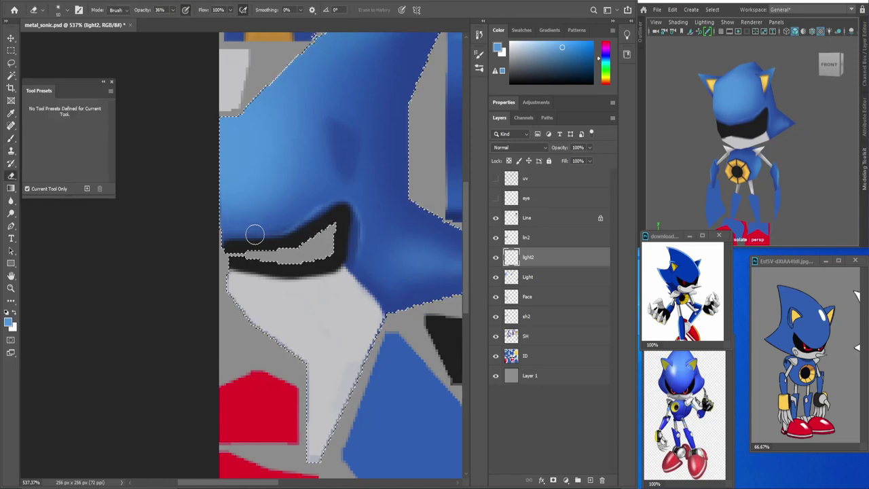
{"action": "key", "text": "ctrl+d"}
{"action": "left_click", "coordinate": [516, 316]}
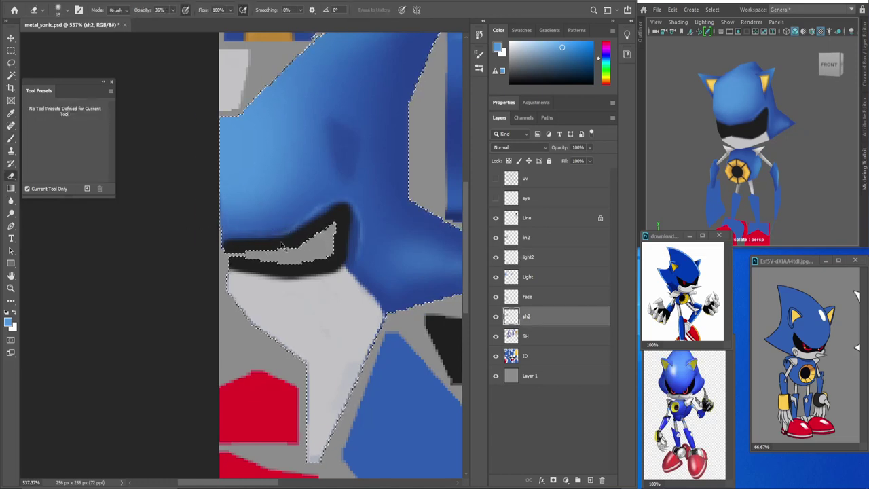
{"action": "left_click_drag", "start_coordinate": [713, 148], "coordinate": [689, 156]}
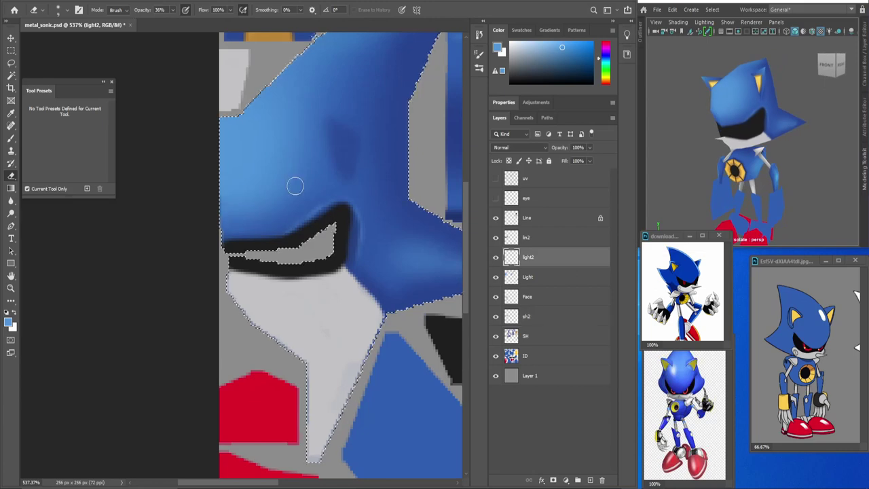
{"action": "left_click_drag", "start_coordinate": [714, 64], "coordinate": [688, 168]}
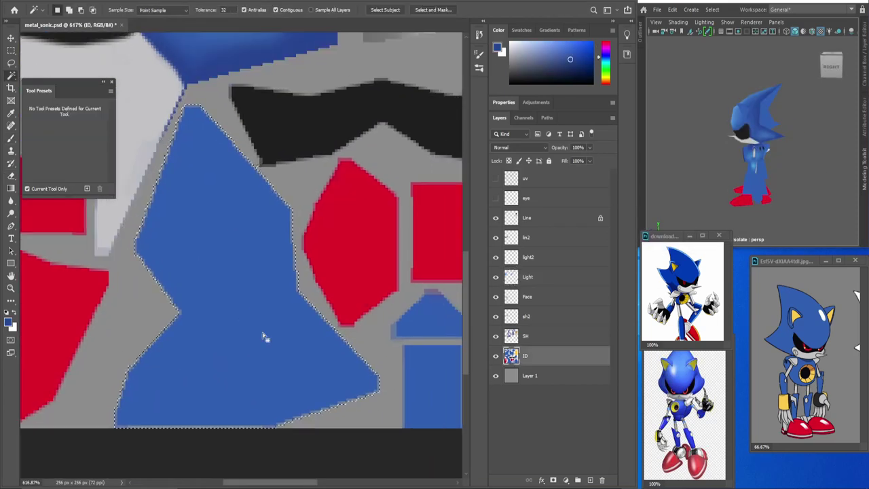
Paint a dark soft shadow across and down the lower blue shape.
{"action": "left_click", "coordinate": [496, 178]}
{"action": "mouse_move", "coordinate": [140, 232]}
{"action": "left_mouse_down"}
{"action": "mouse_move", "coordinate": [243, 232]}
{"action": "mouse_move", "coordinate": [175, 368]}
{"action": "mouse_move", "coordinate": [260, 252]}
{"action": "left_mouse_up"}
{"action": "scroll", "coordinate": [210, 195], "scroll_direction": "down", "scroll_amount": 1}
{"action": "mouse_move", "coordinate": [157, 235]}
{"action": "left_mouse_down"}
{"action": "mouse_move", "coordinate": [333, 368]}
{"action": "mouse_move", "coordinate": [150, 397]}
{"action": "left_mouse_up"}
{"action": "left_click", "coordinate": [496, 178]}
{"action": "left_click_drag", "start_coordinate": [720, 173], "coordinate": [752, 180]}
Erase at 36% to lighten parts of the dark shadow ring.
{"action": "left_click", "coordinate": [11, 175]}
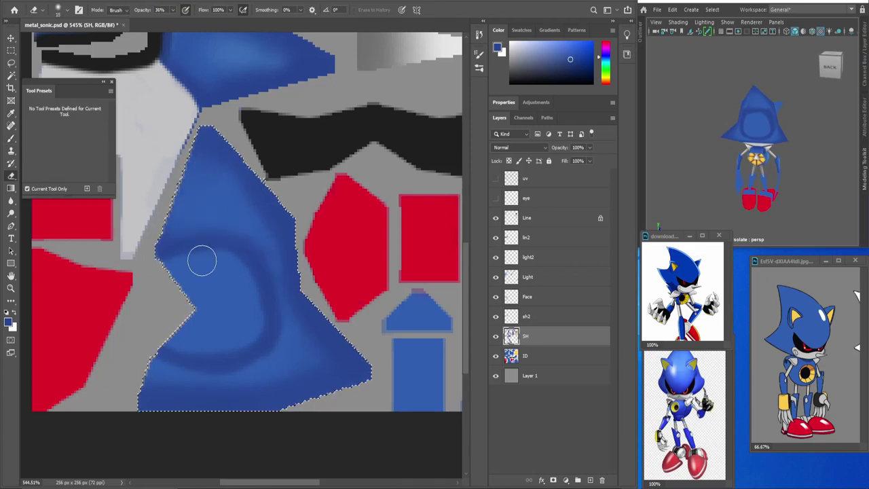
{"action": "left_click_drag", "start_coordinate": [202, 260], "coordinate": [232, 280]}
{"action": "left_click_drag", "start_coordinate": [720, 174], "coordinate": [717, 190]}
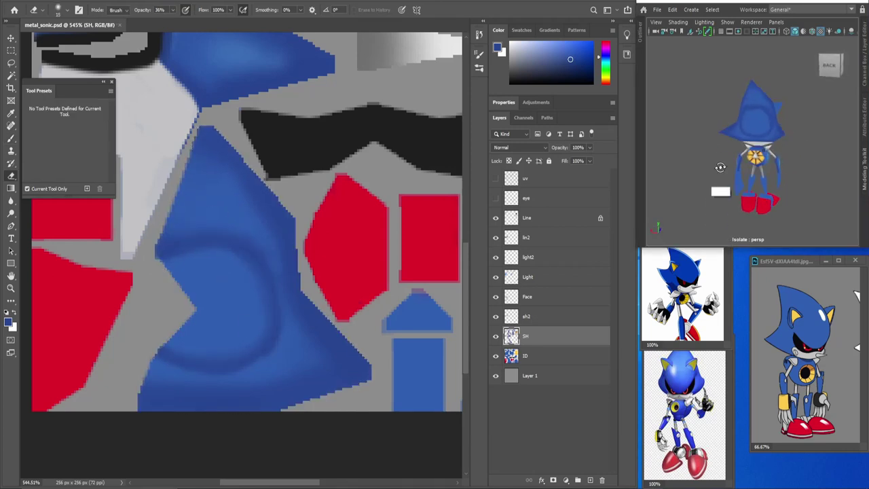
{"action": "key", "text": "b"}
On sh2, deepen the darker-blue ring shading inside the blue shape.
{"action": "left_click", "coordinate": [526, 316]}
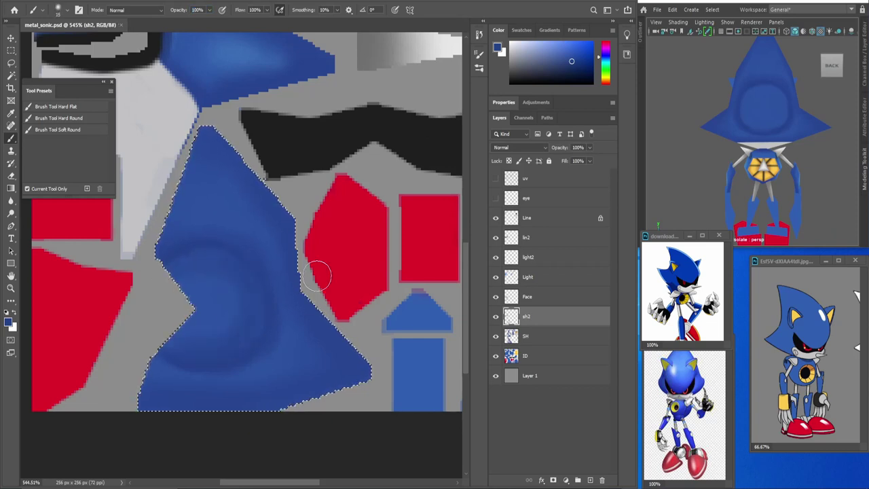
{"action": "left_click_drag", "start_coordinate": [182, 272], "coordinate": [225, 267]}
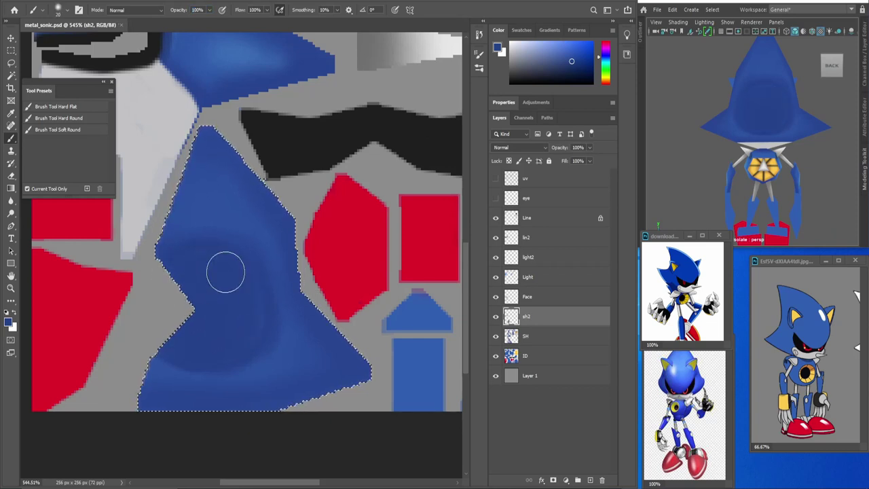
{"action": "key", "text": "bracketright"}
{"action": "key", "text": "bracketleft"}
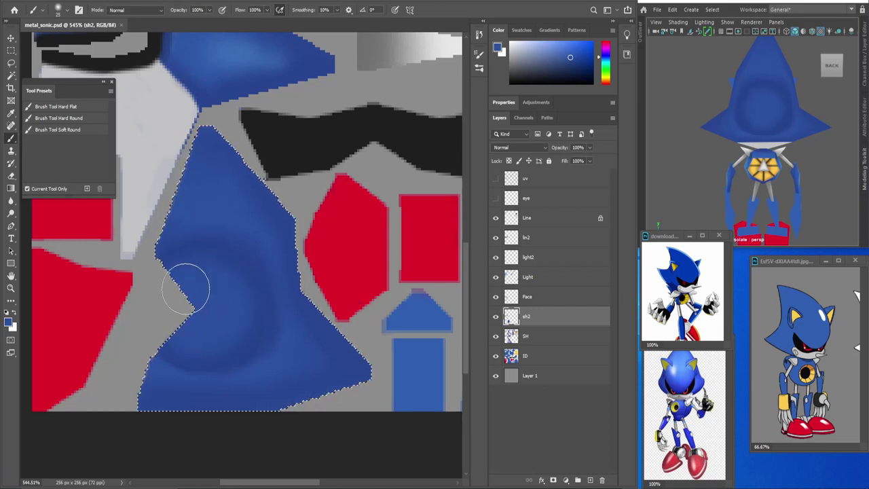
{"action": "mouse_move", "coordinate": [185, 289]}
{"action": "left_mouse_down"}
{"action": "mouse_move", "coordinate": [229, 305]}
{"action": "mouse_move", "coordinate": [222, 301]}
{"action": "left_mouse_up"}
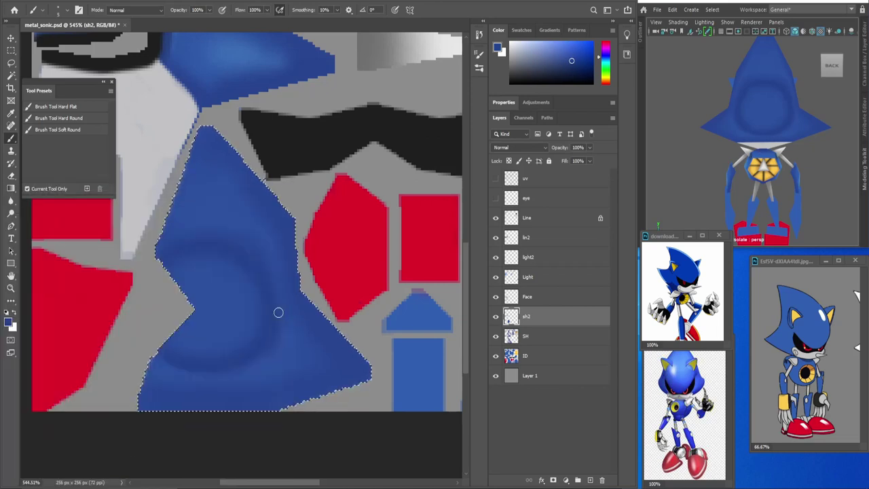
{"action": "scroll", "coordinate": [722, 133], "scroll_direction": "down", "scroll_amount": 5}
{"action": "left_click_drag", "start_coordinate": [722, 133], "coordinate": [754, 156]}
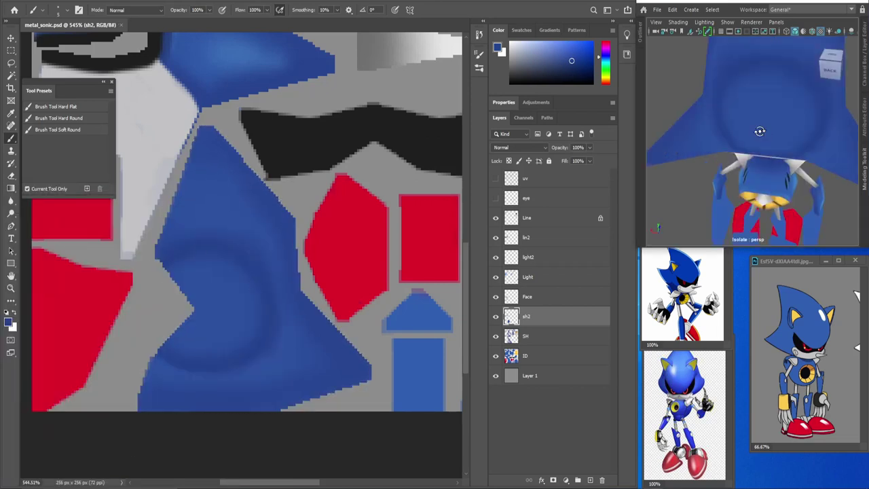
Deselect, switch to the SH layer, and tumble the Maya model to check the shading.
{"action": "key", "text": "ctrl+d"}
{"action": "key", "text": "alt+bracketleft"}
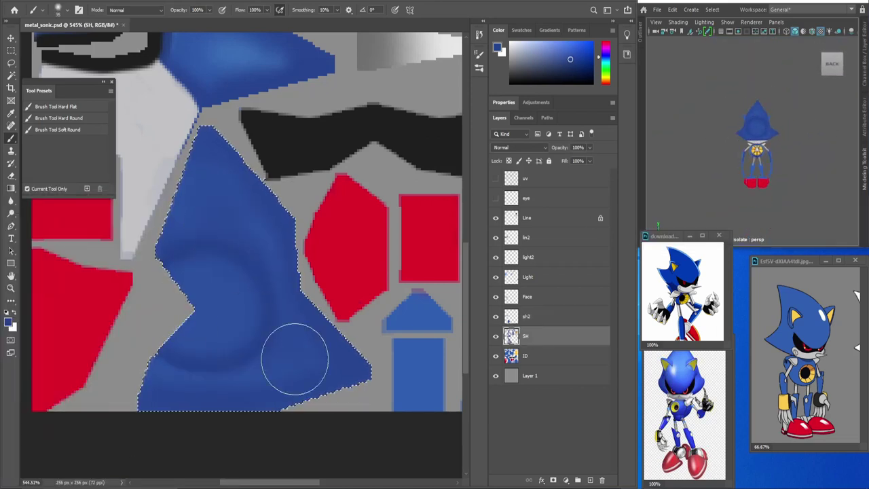
{"action": "scroll", "coordinate": [753, 136], "scroll_direction": "up", "scroll_amount": 3}
{"action": "mouse_move", "coordinate": [754, 135]}
{"action": "left_mouse_down"}
{"action": "mouse_move", "coordinate": [735, 158]}
{"action": "mouse_move", "coordinate": [754, 152]}
{"action": "left_mouse_up"}
{"action": "scroll", "coordinate": [735, 157], "scroll_direction": "down", "scroll_amount": 3}
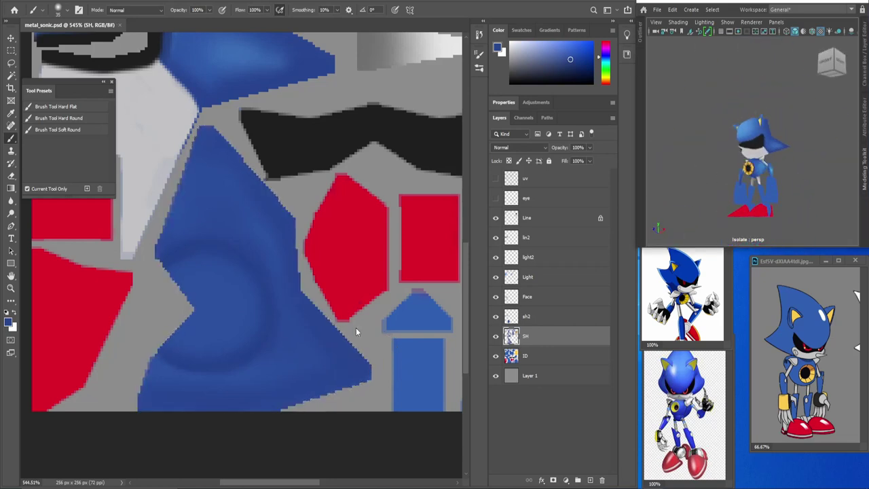
{"action": "scroll", "coordinate": [356, 327], "scroll_direction": "down", "scroll_amount": 5}
{"action": "scroll", "coordinate": [434, 329], "scroll_direction": "up", "scroll_amount": 5}
Add soft strokes along the blue shape below the face, then select the Face layer.
{"action": "left_click_drag", "start_coordinate": [339, 285], "coordinate": [383, 289]}
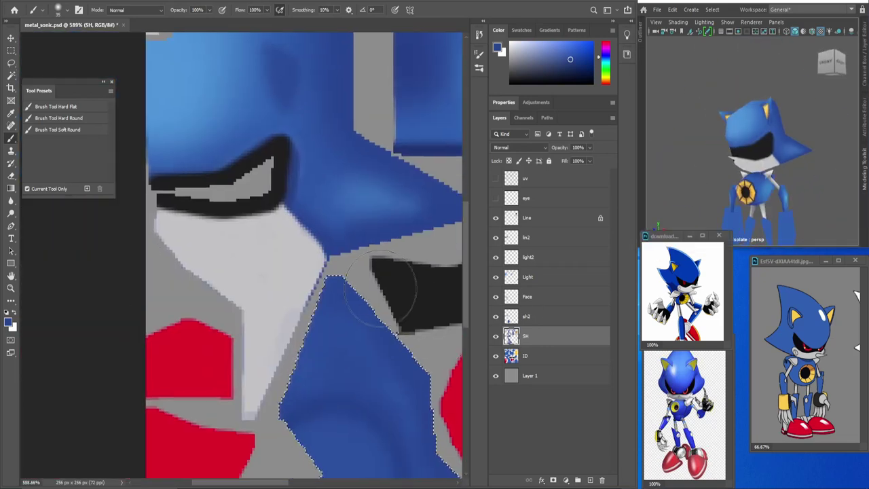
{"action": "left_click_drag", "start_coordinate": [292, 323], "coordinate": [279, 370]}
{"action": "left_click", "coordinate": [526, 296]}
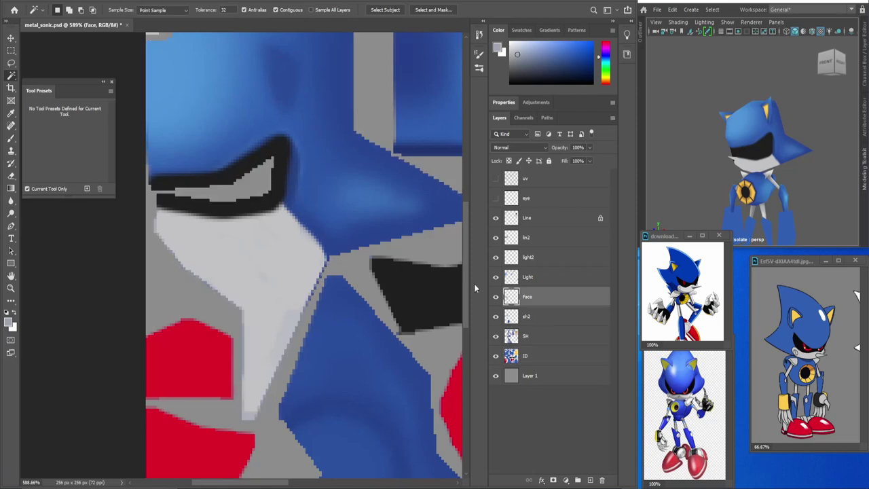
{"action": "key", "text": "b"}
{"action": "key", "text": "ctrl+d"}
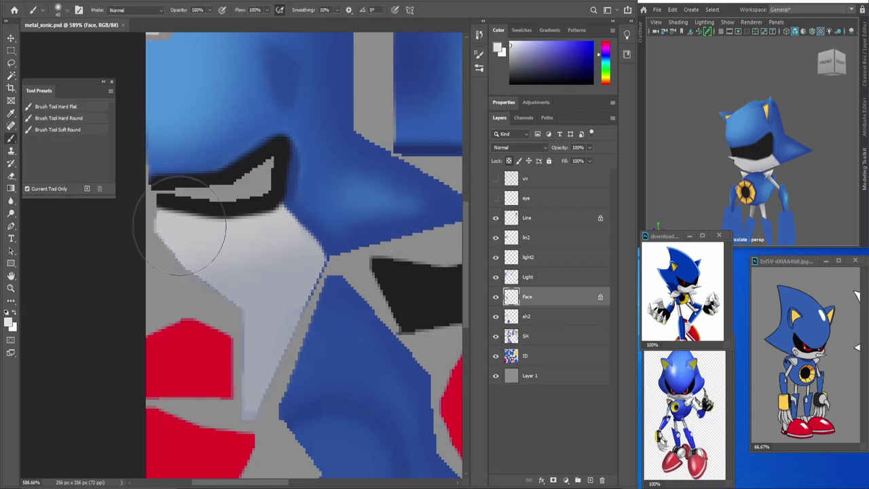
{"action": "left_click_drag", "start_coordinate": [733, 170], "coordinate": [681, 179]}
Sample light grey, shade under the eye outline, and turn the eye layer back on.
{"action": "left_click", "coordinate": [263, 371], "text": "alt"}
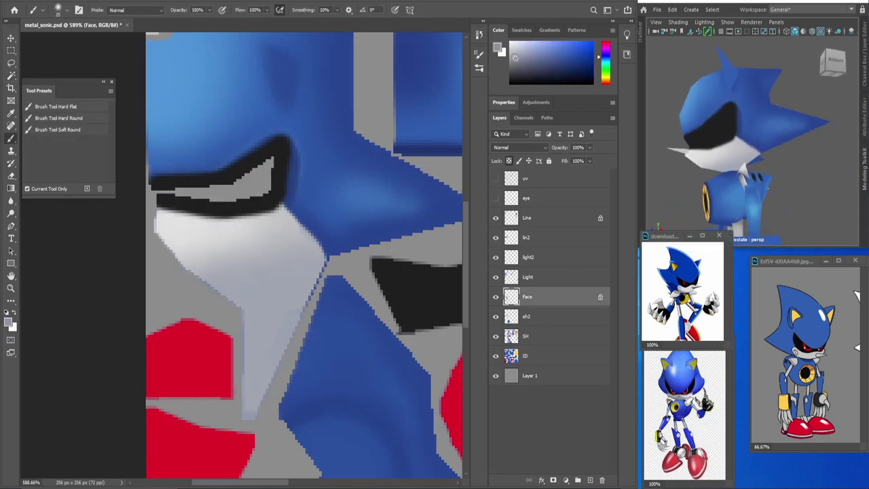
{"action": "left_click_drag", "start_coordinate": [281, 195], "coordinate": [239, 211]}
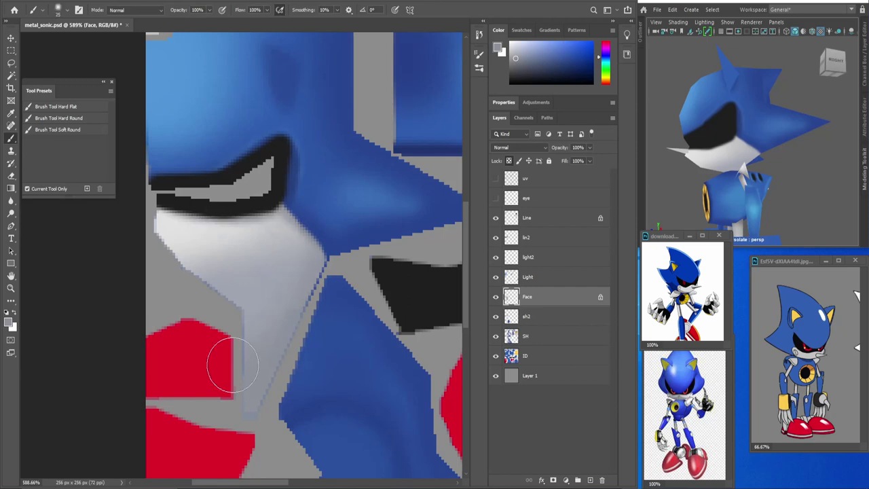
{"action": "left_click_drag", "start_coordinate": [740, 163], "coordinate": [780, 171]}
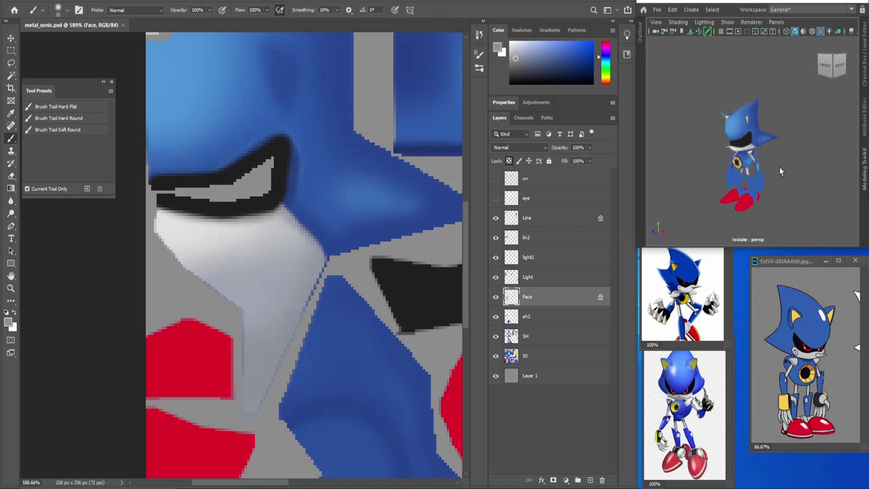
{"action": "scroll", "coordinate": [423, 264], "scroll_direction": "down", "scroll_amount": 5}
{"action": "scroll", "coordinate": [230, 271], "scroll_direction": "up", "scroll_amount": 5}
{"action": "left_click", "coordinate": [496, 198]}
{"action": "left_click", "coordinate": [526, 198]}
Sample the face's light grey and add a new Layer 2 above the Face layer.
{"action": "scroll", "coordinate": [237, 272], "scroll_direction": "down", "scroll_amount": 1}
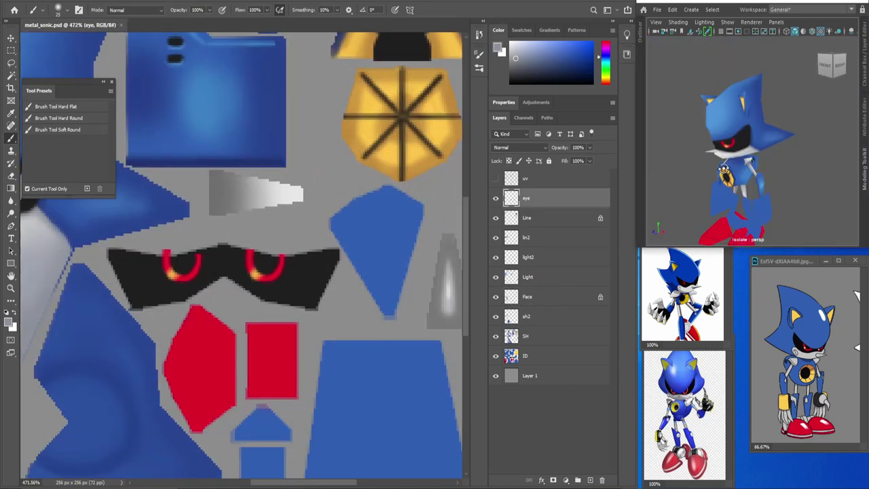
{"action": "scroll", "coordinate": [724, 170], "scroll_direction": "up", "scroll_amount": 3}
{"action": "scroll", "coordinate": [724, 170], "scroll_direction": "up", "scroll_amount": 3}
{"action": "left_click_drag", "start_coordinate": [69, 204], "coordinate": [245, 265]}
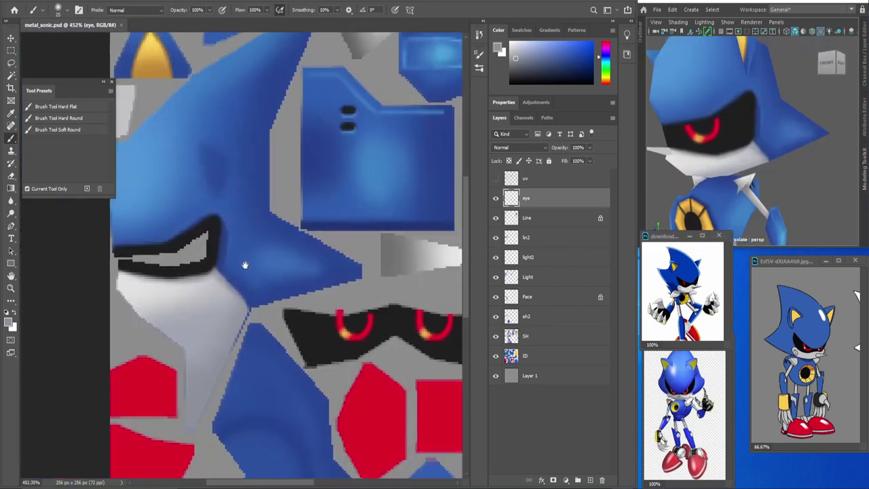
{"action": "scroll", "coordinate": [245, 265], "scroll_direction": "down", "scroll_amount": 2}
{"action": "scroll", "coordinate": [340, 261], "scroll_direction": "up", "scroll_amount": 1}
{"action": "scroll", "coordinate": [365, 258], "scroll_direction": "up", "scroll_amount": 1}
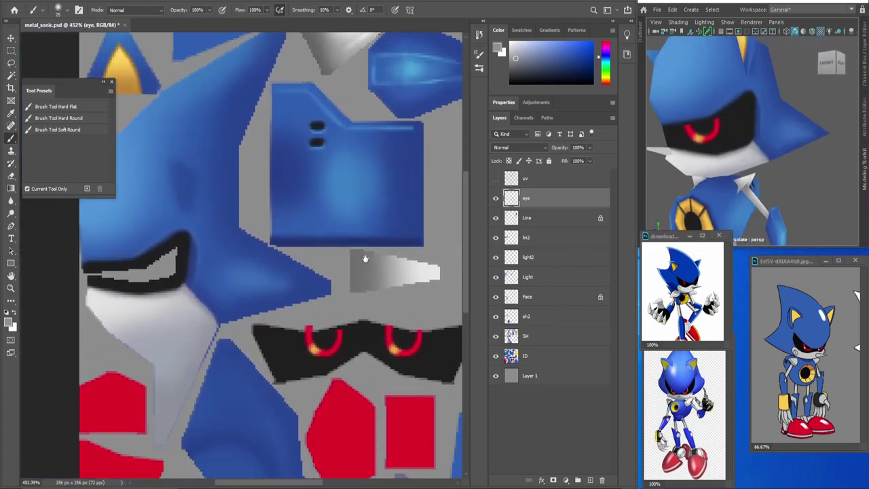
{"action": "left_click_drag", "start_coordinate": [365, 258], "coordinate": [527, 289]}
{"action": "left_click", "coordinate": [272, 319], "text": "ctrl"}
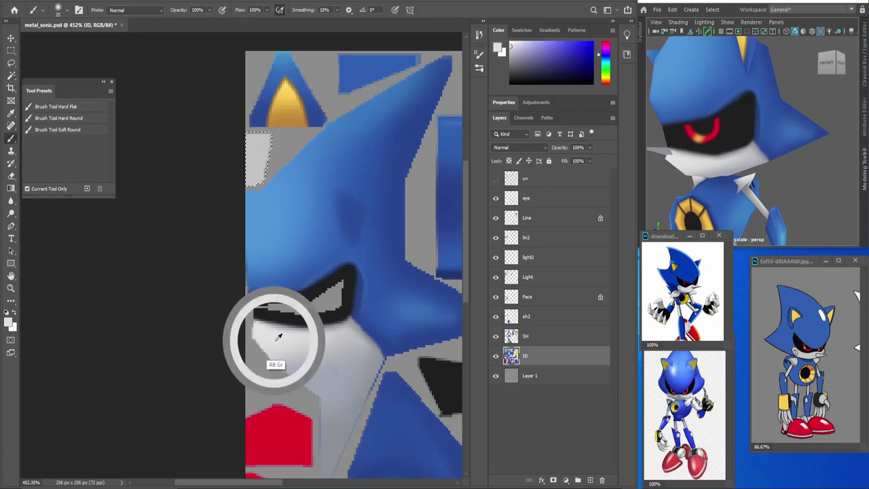
{"action": "key", "text": "alt+bracketright"}
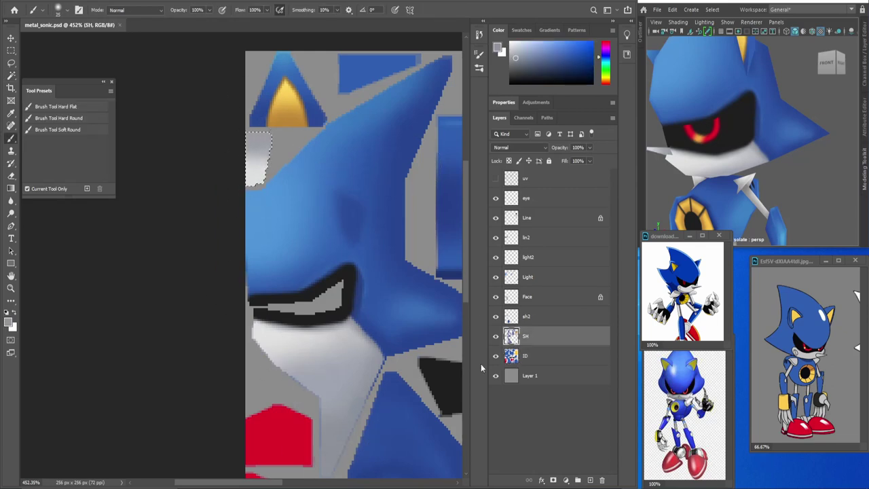
{"action": "key", "text": "alt+bracketright"}
{"action": "key", "text": "alt+bracketright"}
{"action": "left_click", "coordinate": [590, 480]}
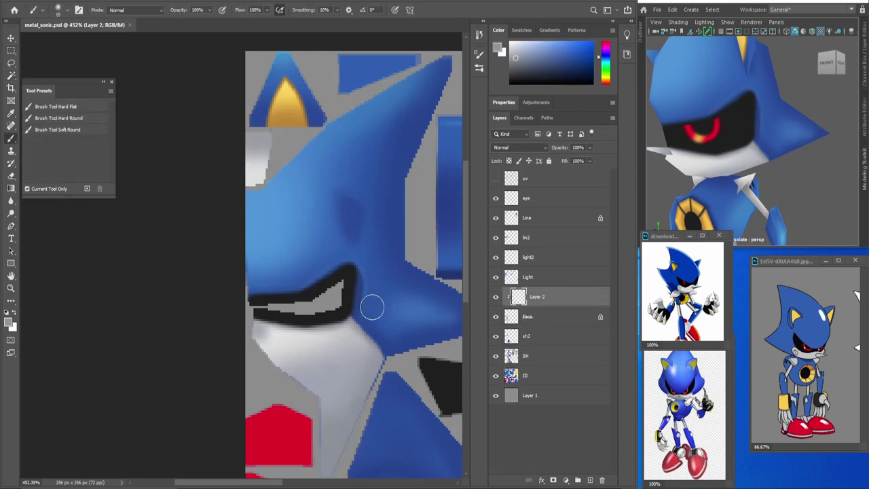
{"action": "key", "text": "e"}
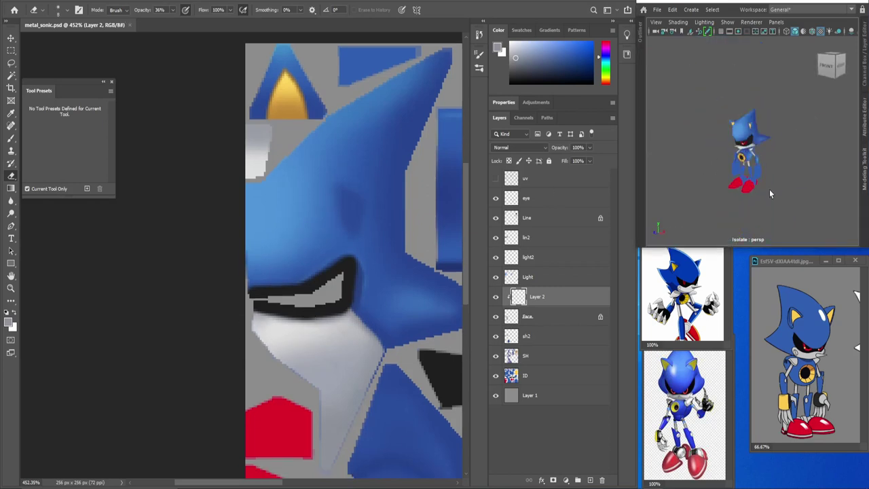
In Maya, select the Metal Sonic model, frame it, and isolate it in the view.
{"action": "left_click_drag", "start_coordinate": [769, 189], "coordinate": [781, 186]}
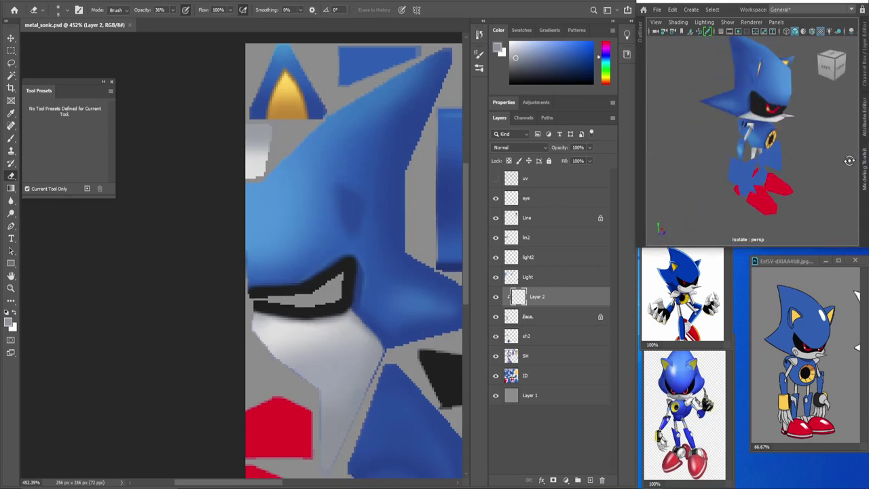
{"action": "left_click", "coordinate": [767, 153]}
{"action": "key", "text": "f"}
{"action": "right_click", "coordinate": [746, 98]}
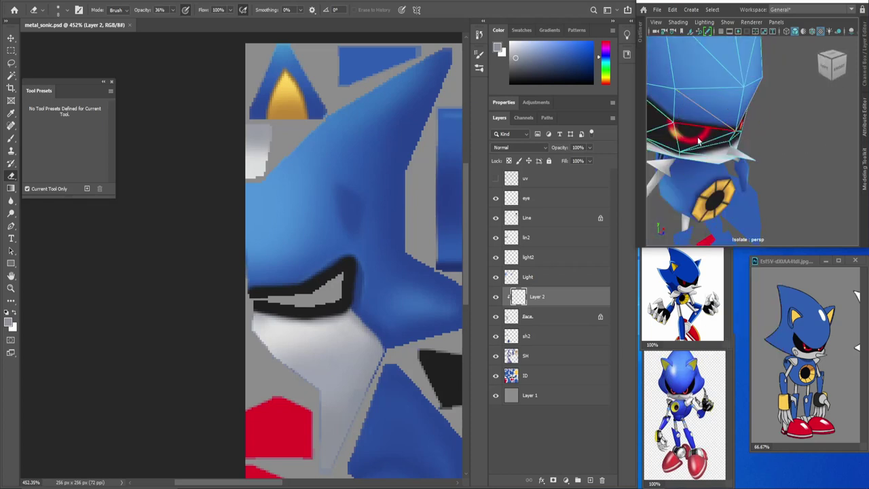
{"action": "key", "text": "ctrl+1"}
{"action": "mouse_move", "coordinate": [744, 169]}
{"action": "left_mouse_down"}
{"action": "mouse_move", "coordinate": [756, 205]}
{"action": "mouse_move", "coordinate": [701, 184]}
{"action": "left_mouse_up"}
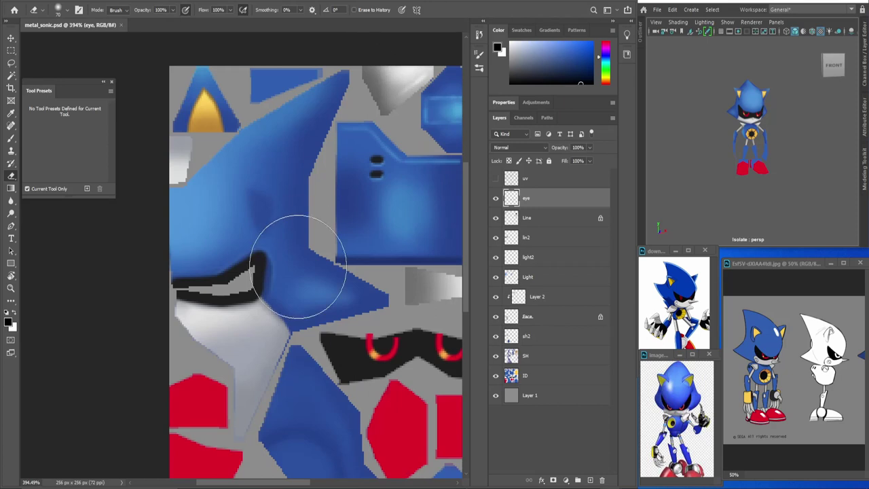
Pick a mid-blue brush colour from the Color panel and make Layer 2 active.
{"action": "left_click", "coordinate": [529, 277]}
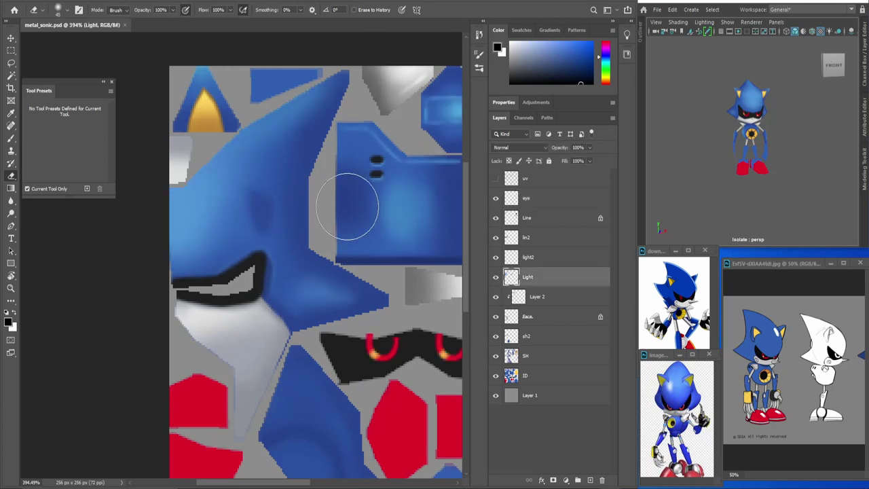
{"action": "mouse_move", "coordinate": [699, 136]}
{"action": "left_mouse_down"}
{"action": "mouse_move", "coordinate": [679, 133]}
{"action": "mouse_move", "coordinate": [774, 143]}
{"action": "left_mouse_up"}
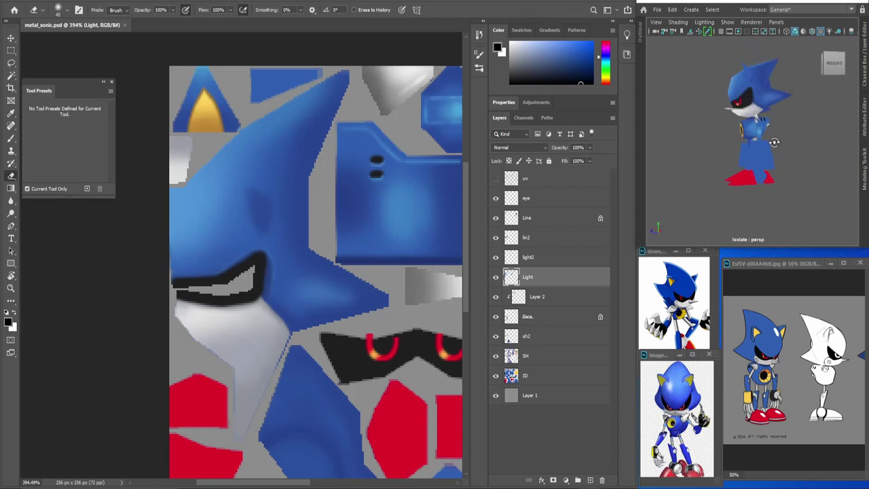
{"action": "scroll", "coordinate": [169, 339], "scroll_direction": "down", "scroll_amount": 2}
{"action": "scroll", "coordinate": [214, 326], "scroll_direction": "down", "scroll_amount": 3}
{"action": "key", "text": "b"}
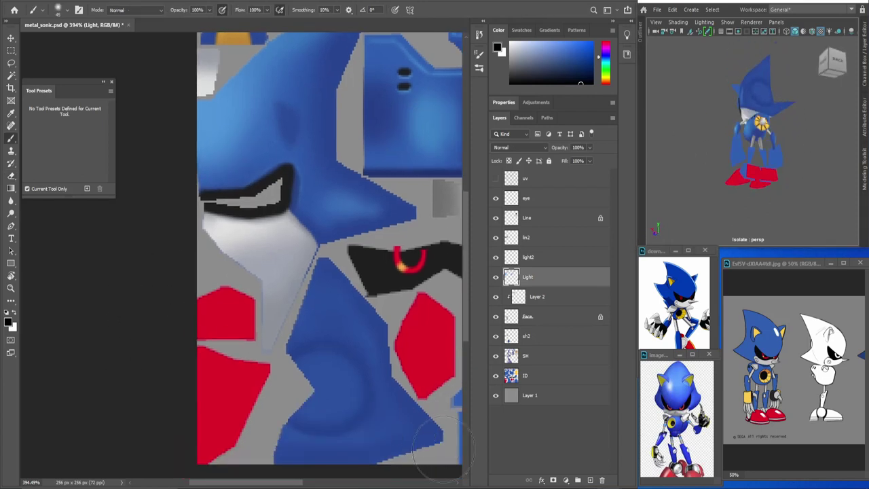
{"action": "left_click", "coordinate": [440, 445], "text": "alt"}
{"action": "left_click", "coordinate": [518, 297]}
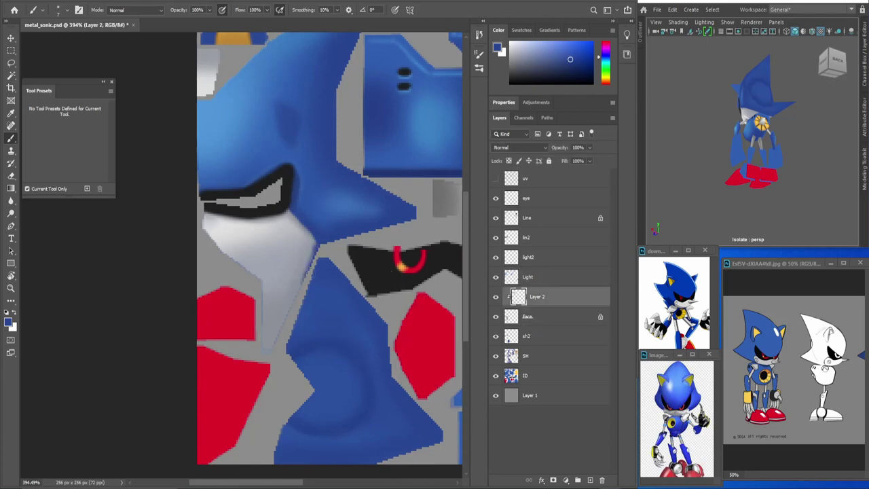
Inspect the Maya model from side and front views, toggling the UV wireframe.
{"action": "left_click", "coordinate": [495, 178]}
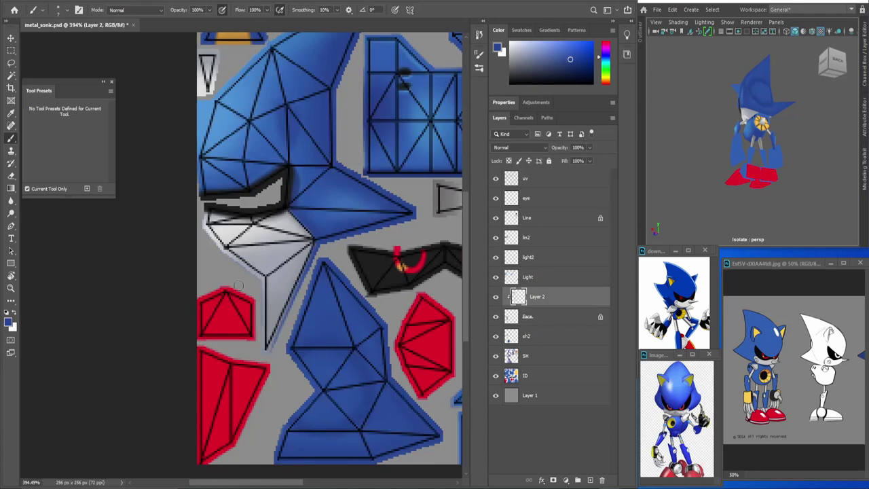
{"action": "left_click", "coordinate": [496, 178]}
{"action": "left_click_drag", "start_coordinate": [753, 136], "coordinate": [788, 136]}
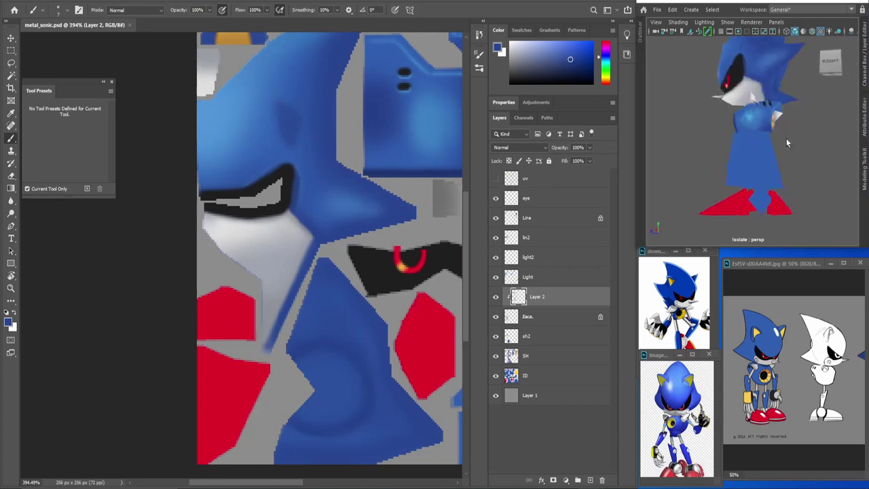
{"action": "scroll", "coordinate": [285, 289], "scroll_direction": "down", "scroll_amount": 1}
{"action": "left_click_drag", "start_coordinate": [693, 189], "coordinate": [743, 189]}
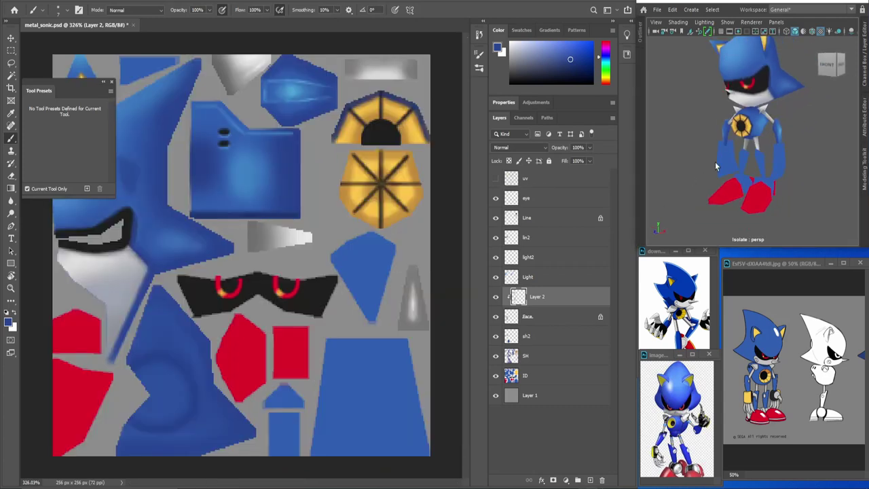
{"action": "left_click", "coordinate": [495, 178]}
Pick blue shades for painting on the SH and Light layers.
{"action": "left_click", "coordinate": [526, 355]}
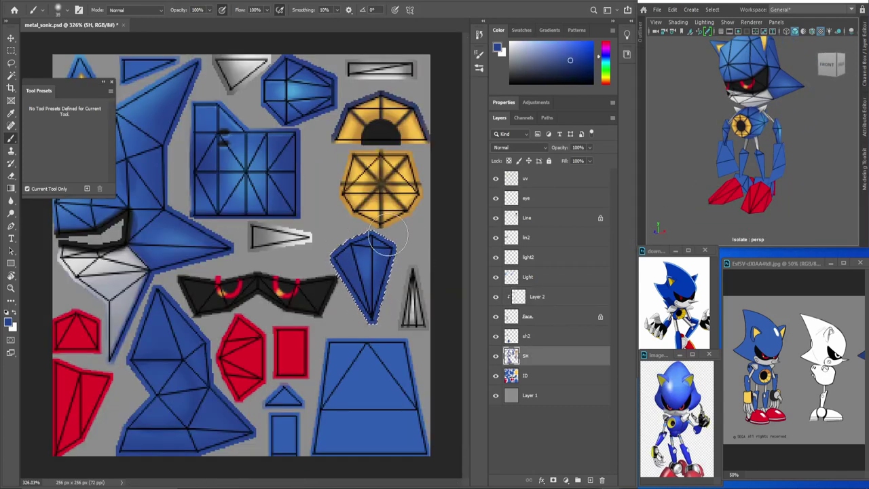
{"action": "left_click", "coordinate": [372, 269], "text": "alt"}
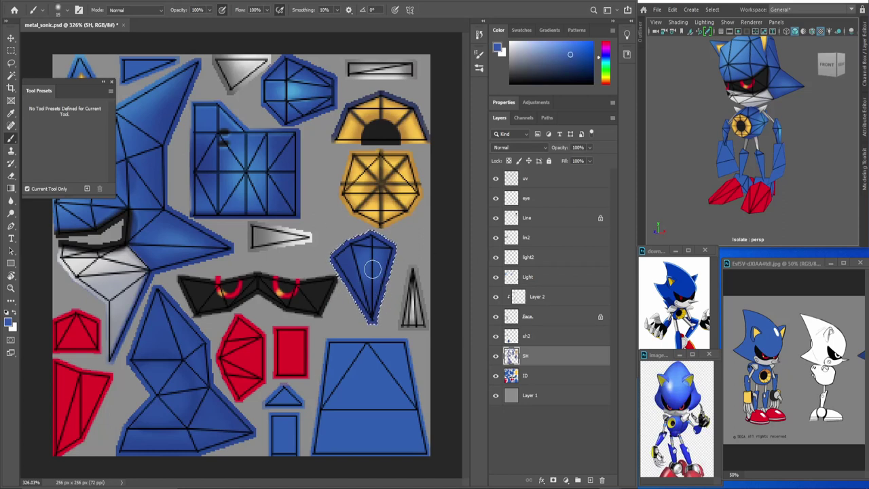
{"action": "left_click", "coordinate": [381, 292], "text": "alt"}
{"action": "left_click", "coordinate": [527, 276]}
{"action": "left_click", "coordinate": [255, 174], "text": "alt"}
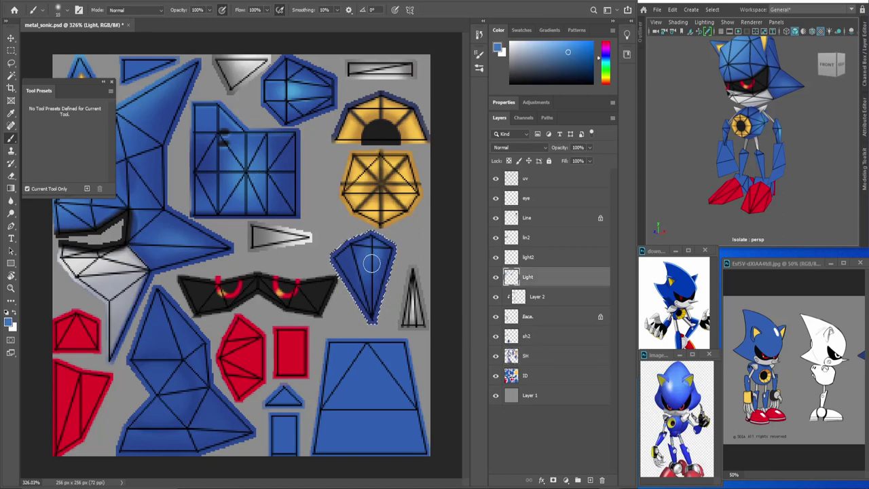
{"action": "left_click", "coordinate": [496, 178]}
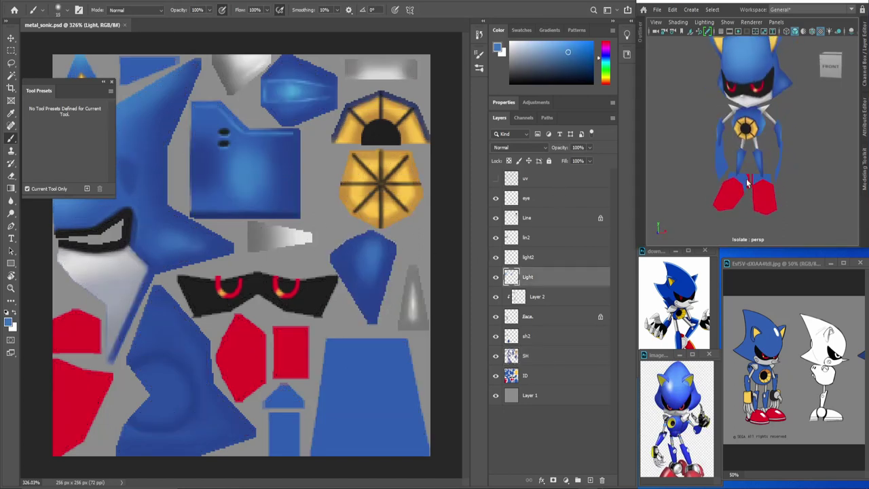
Select the arrow shape on the sh2 layer and clear the paint inside it.
{"action": "left_click", "coordinate": [527, 335]}
{"action": "left_click", "coordinate": [510, 335], "text": "ctrl"}
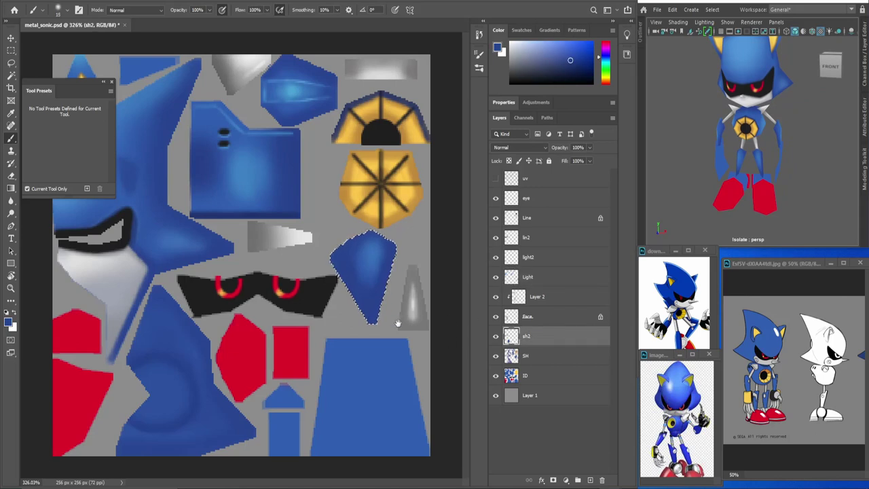
{"action": "key", "text": "alt+bracketleft"}
{"action": "key", "text": "alt+bracketleft"}
{"action": "key", "text": "m"}
{"action": "scroll", "coordinate": [270, 411], "scroll_direction": "up", "scroll_amount": 3}
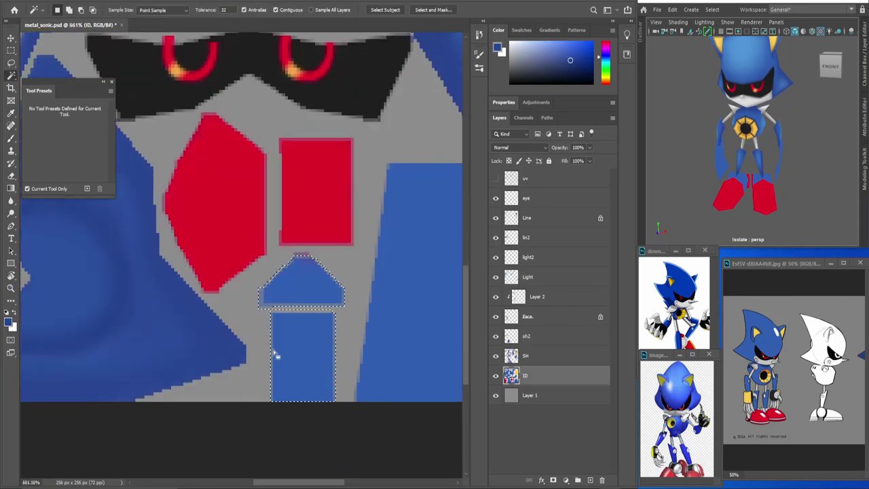
{"action": "key", "text": "w"}
{"action": "left_click", "coordinate": [283, 272]}
{"action": "key", "text": "b"}
{"action": "scroll", "coordinate": [320, 365], "scroll_direction": "down", "scroll_amount": 3}
{"action": "left_click", "coordinate": [496, 335]}
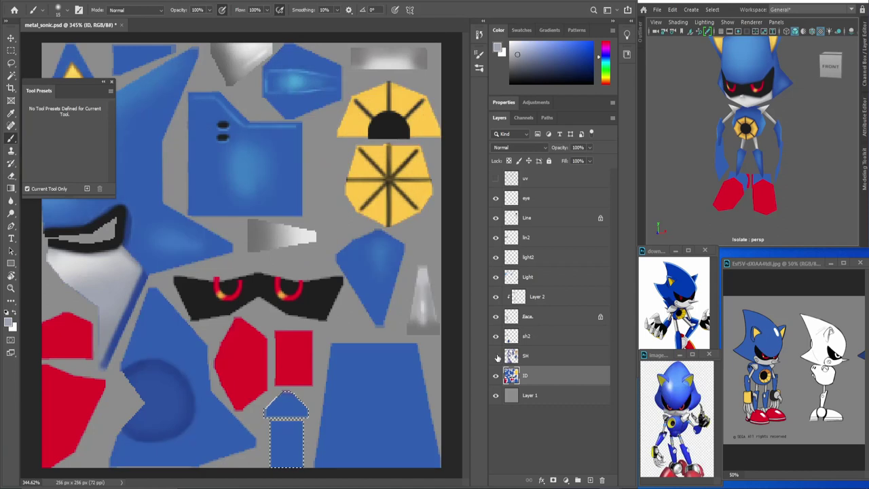
{"action": "left_click", "coordinate": [496, 336]}
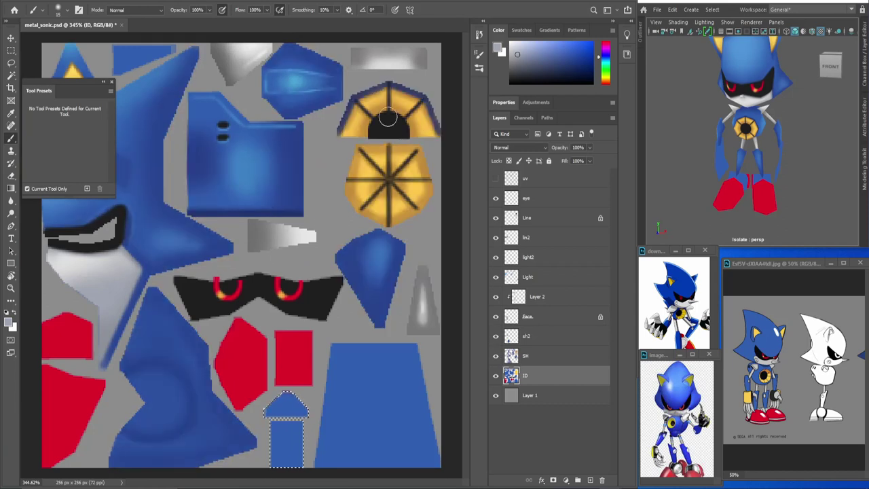
{"action": "key", "text": "Delete"}
Brush darker grey shading into the arrow's lower bar on the SH layer.
{"action": "left_click", "coordinate": [525, 355]}
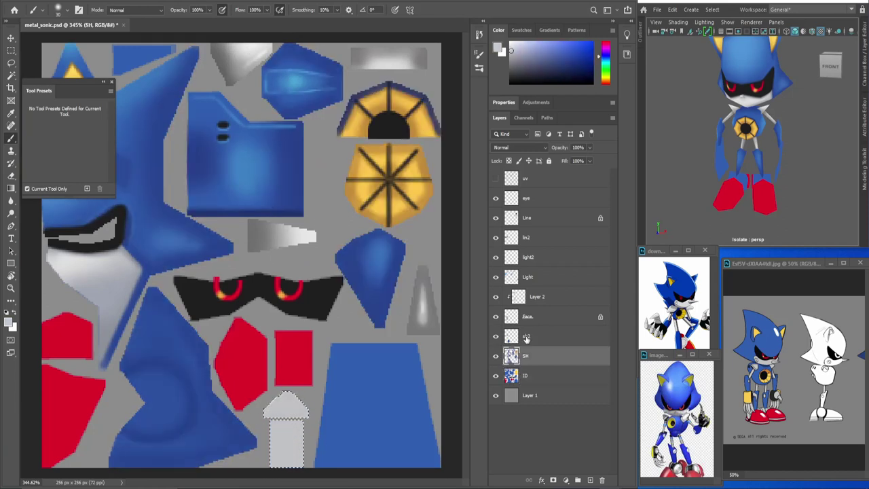
{"action": "scroll", "coordinate": [342, 259], "scroll_direction": "up", "scroll_amount": 2}
{"action": "left_click_drag", "start_coordinate": [296, 325], "coordinate": [345, 306]}
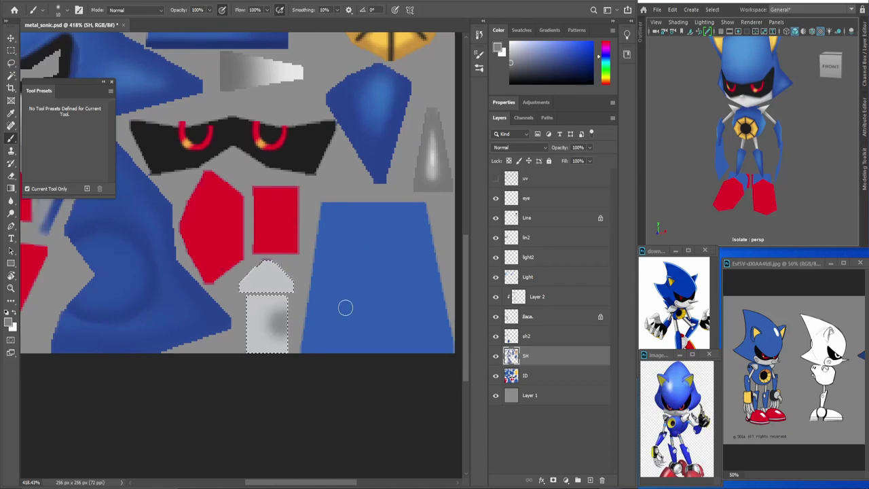
{"action": "key", "text": "bracketright"}
Paint white highlights on the arrow on the Light layer, checking the model.
{"action": "left_click", "coordinate": [528, 277]}
{"action": "key", "text": "x"}
{"action": "left_click", "coordinate": [496, 178]}
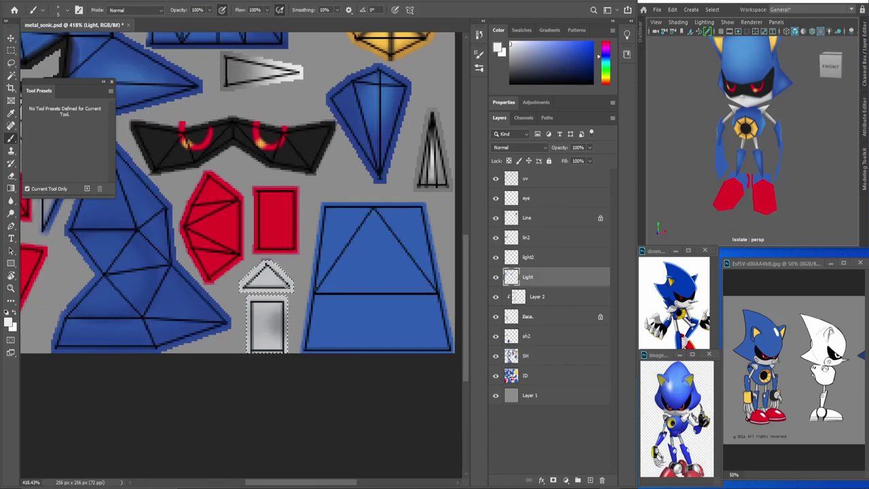
{"action": "key", "text": "ctrl+d"}
{"action": "left_click", "coordinate": [495, 178]}
{"action": "left_click_drag", "start_coordinate": [719, 177], "coordinate": [780, 182]}
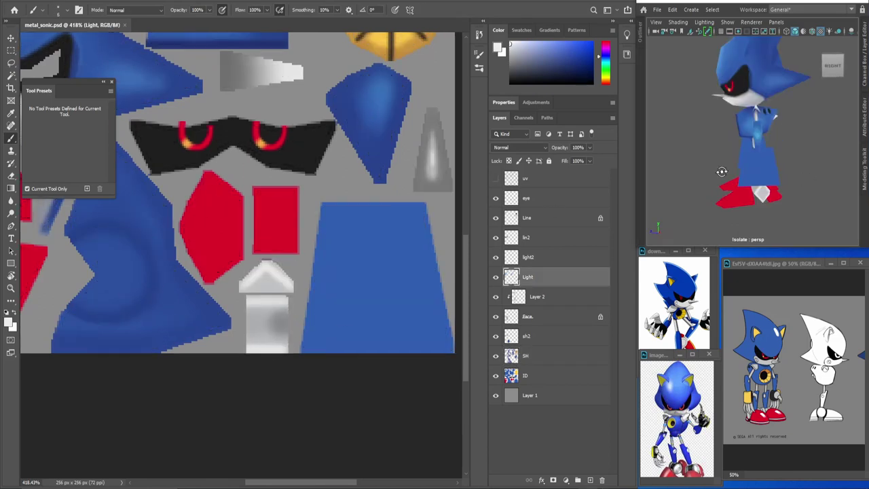
{"action": "key", "text": "ctrl+shift+d"}
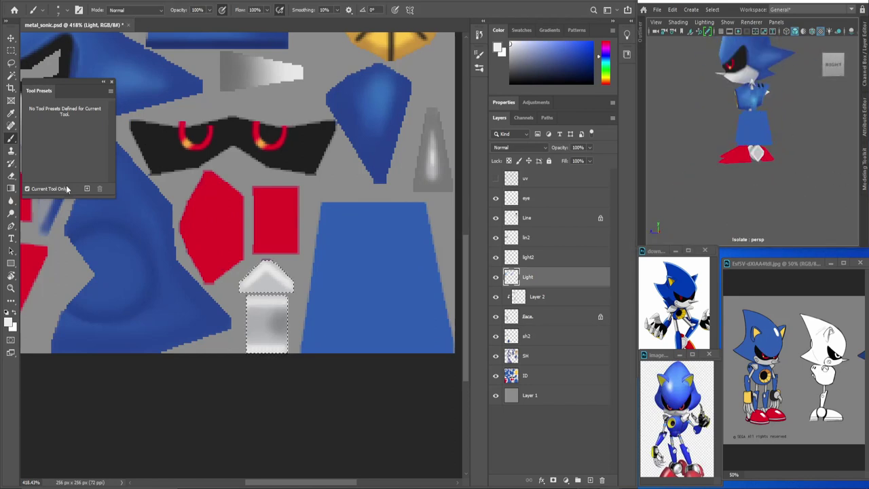
Soften the white highlights with the Blur tool, then return to the brush.
{"action": "key", "text": "r"}
{"action": "left_click_drag", "start_coordinate": [696, 133], "coordinate": [681, 147]}
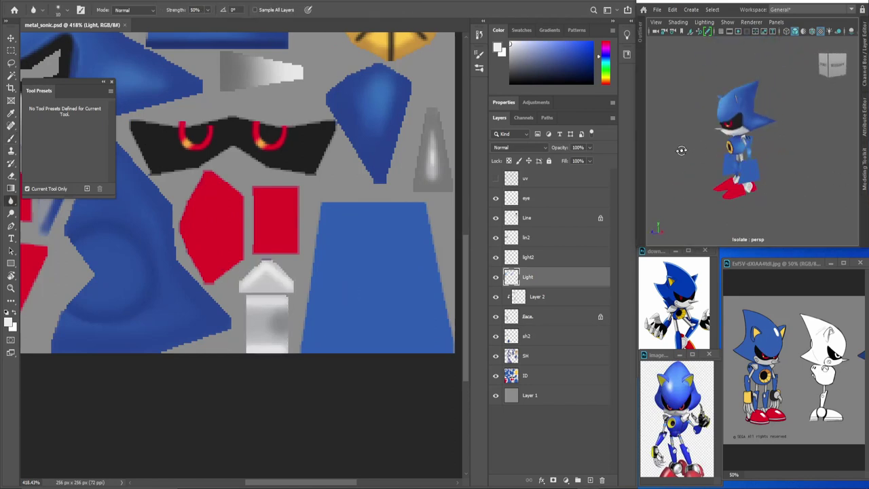
{"action": "key", "text": "ctrl+d"}
{"action": "key", "text": "alt+bracketright"}
{"action": "key", "text": "alt+bracketright"}
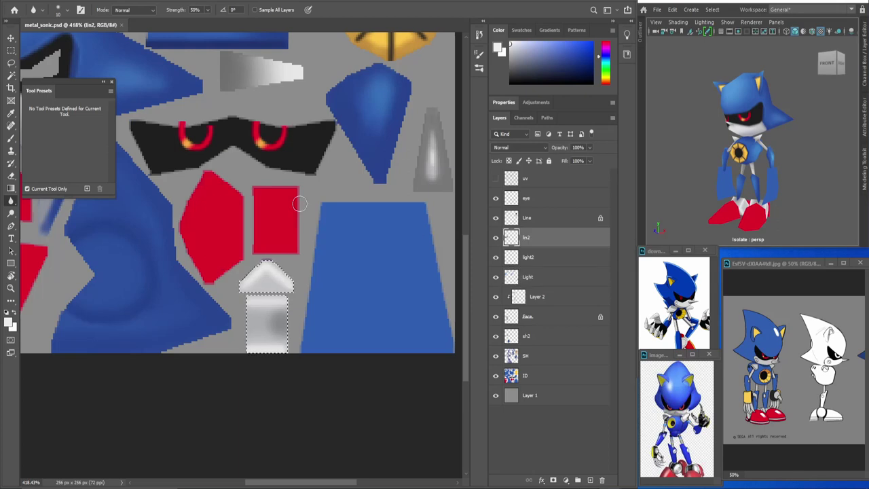
{"action": "scroll", "coordinate": [238, 258], "scroll_direction": "up", "scroll_amount": 3}
{"action": "scroll", "coordinate": [238, 258], "scroll_direction": "left", "scroll_amount": 5}
{"action": "key", "text": "b"}
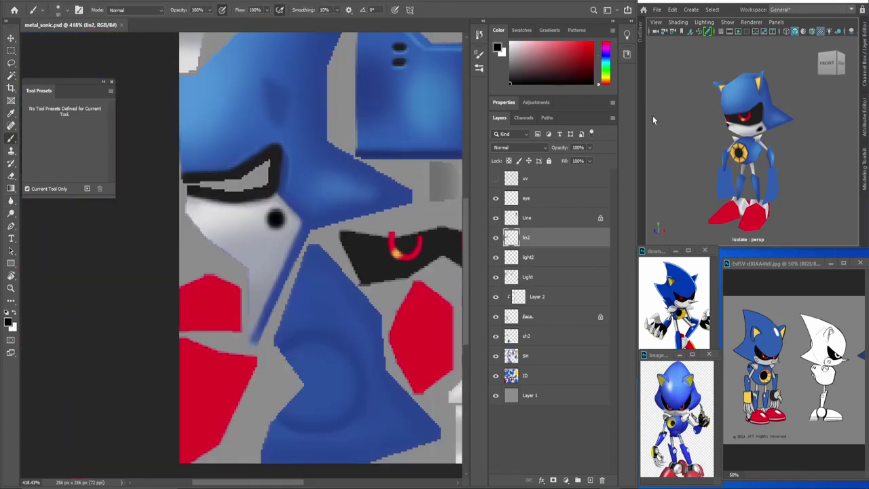
Set black as the colour and select a small rectangle around the screw mark.
{"action": "left_click_drag", "start_coordinate": [653, 116], "coordinate": [747, 122]}
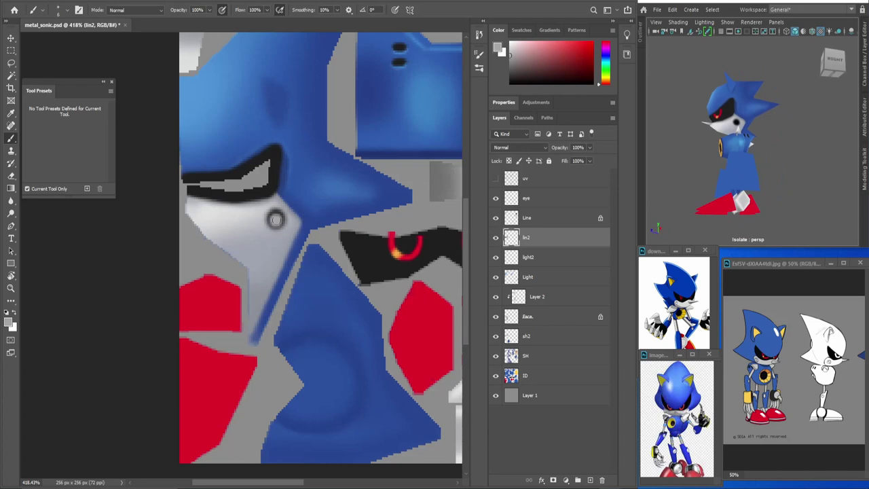
{"action": "key", "text": "d"}
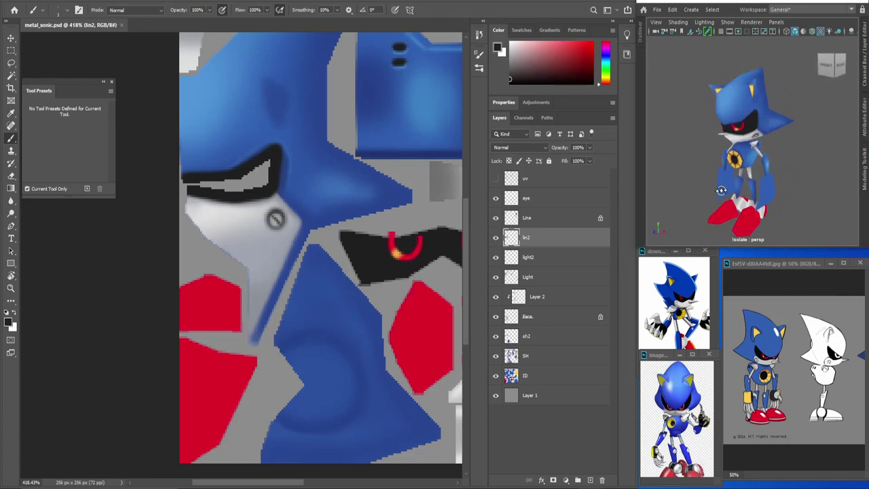
{"action": "key", "text": "m"}
{"action": "left_click_drag", "start_coordinate": [255, 205], "coordinate": [297, 240]}
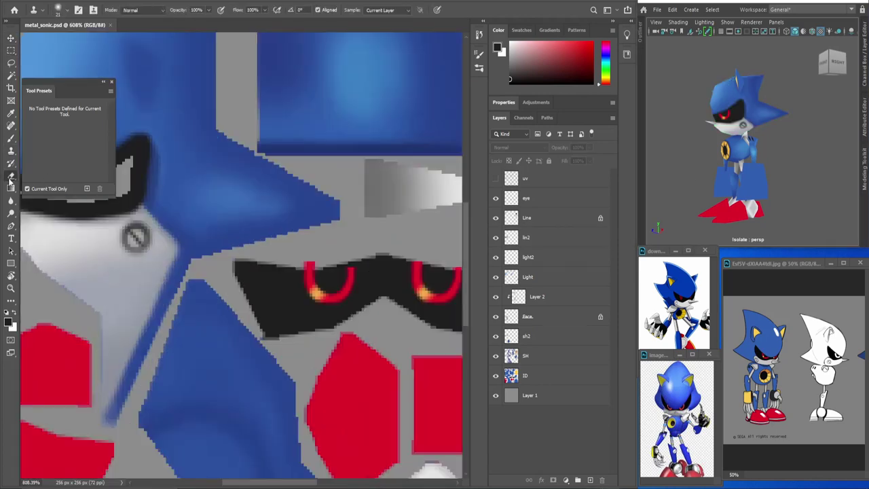
{"action": "left_click", "coordinate": [11, 178]}
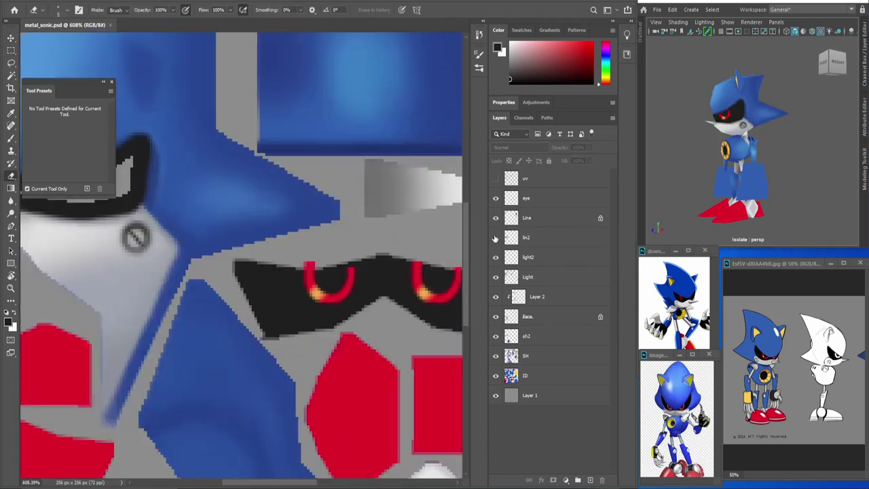
Erase on the Face layer, brush the rivets and screw on lin2, and save.
{"action": "key", "text": "v"}
{"action": "scroll", "coordinate": [299, 243], "scroll_direction": "down", "scroll_amount": 2}
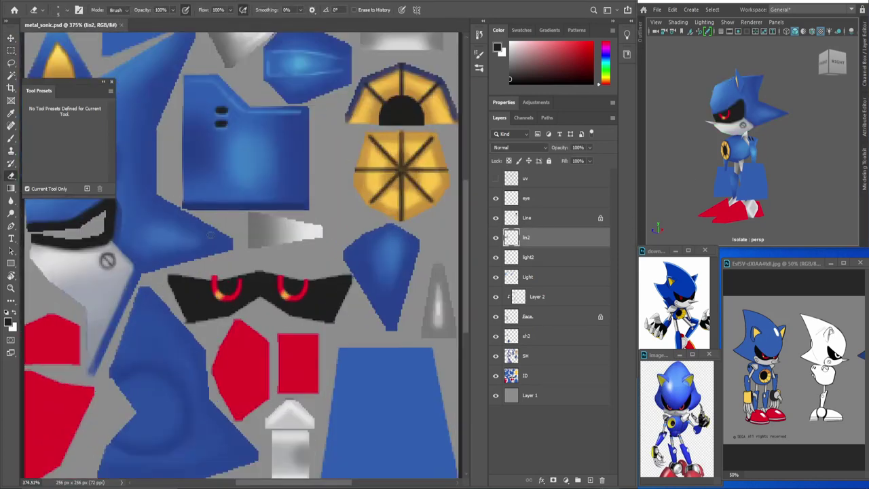
{"action": "left_click", "coordinate": [95, 275]}
{"action": "key", "text": "e"}
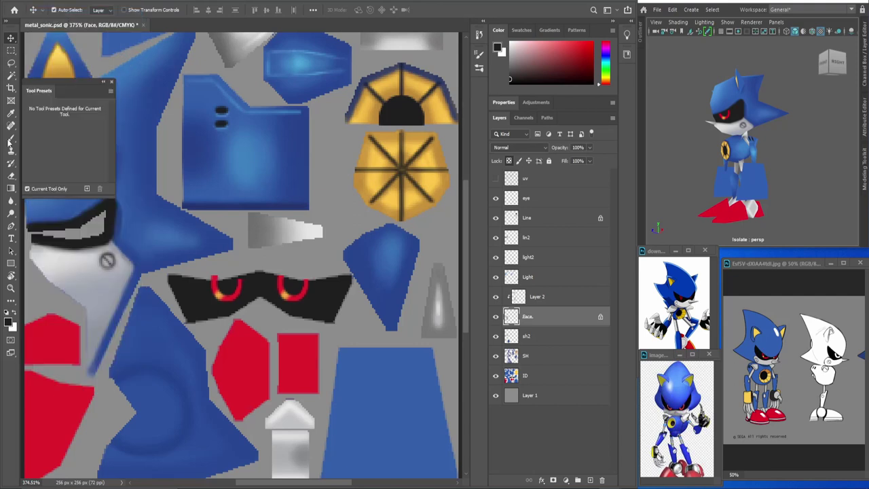
{"action": "scroll", "coordinate": [238, 258], "scroll_direction": "up", "scroll_amount": 2}
{"action": "left_click", "coordinate": [495, 178]}
{"action": "left_click", "coordinate": [410, 246], "text": "ctrl"}
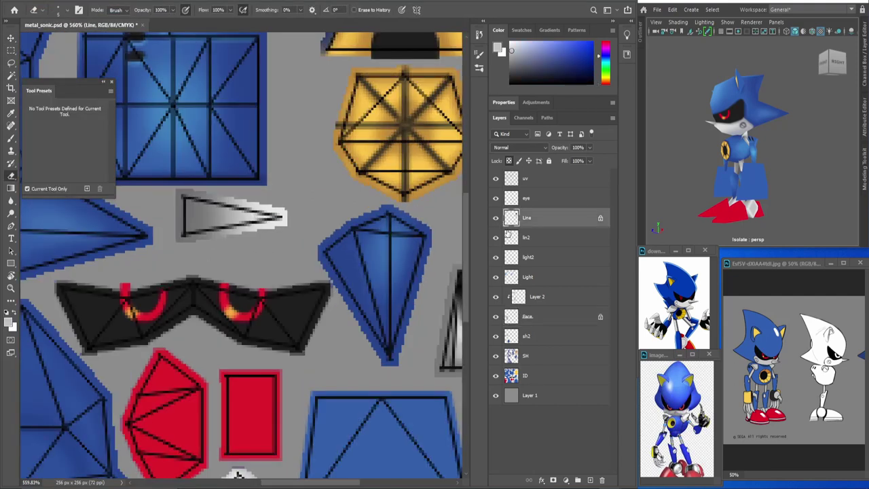
{"action": "key", "text": "alt+bracketleft"}
{"action": "key", "text": "b"}
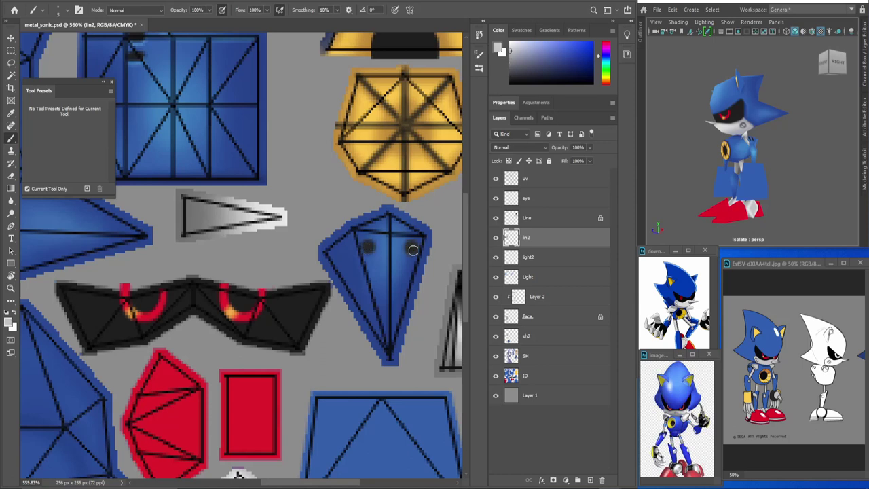
{"action": "key", "text": "ctrl+s"}
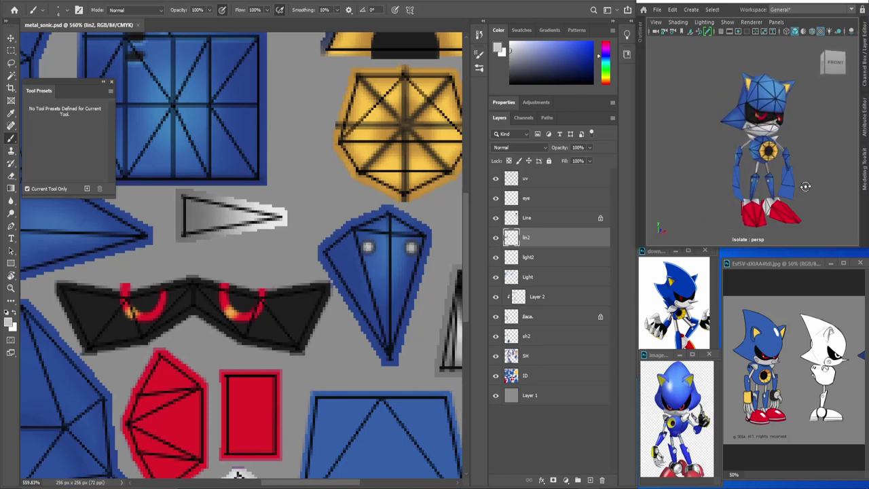
Darken the two selected rivet dots with Hue/Saturation at Lightness -21.
{"action": "key", "text": "m"}
{"action": "left_click_drag", "start_coordinate": [346, 222], "coordinate": [391, 270]}
{"action": "key", "text": "ctrl+u"}
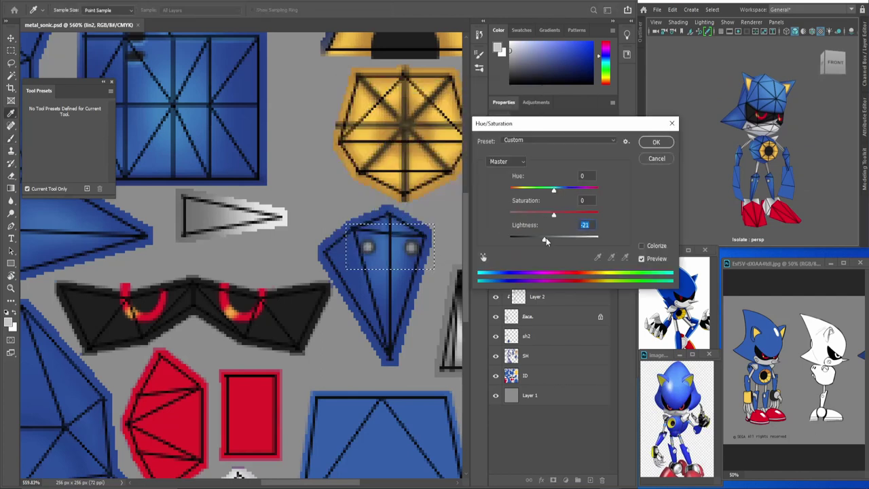
{"action": "key", "text": "Escape"}
{"action": "key", "text": "ctrl+l"}
{"action": "left_click_drag", "start_coordinate": [459, 103], "coordinate": [527, 124]}
{"action": "key", "text": "Escape"}
Inspect the painted rivets and screw head with the UV wireframe toggled.
{"action": "scroll", "coordinate": [309, 99], "scroll_direction": "down", "scroll_amount": 5}
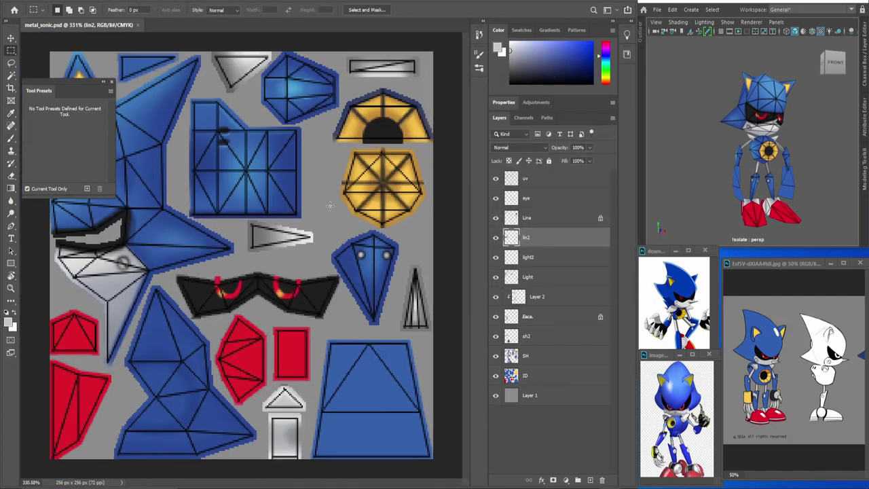
{"action": "scroll", "coordinate": [310, 99], "scroll_direction": "up", "scroll_amount": 5}
{"action": "scroll", "coordinate": [310, 100], "scroll_direction": "up", "scroll_amount": 1}
{"action": "key", "text": "b"}
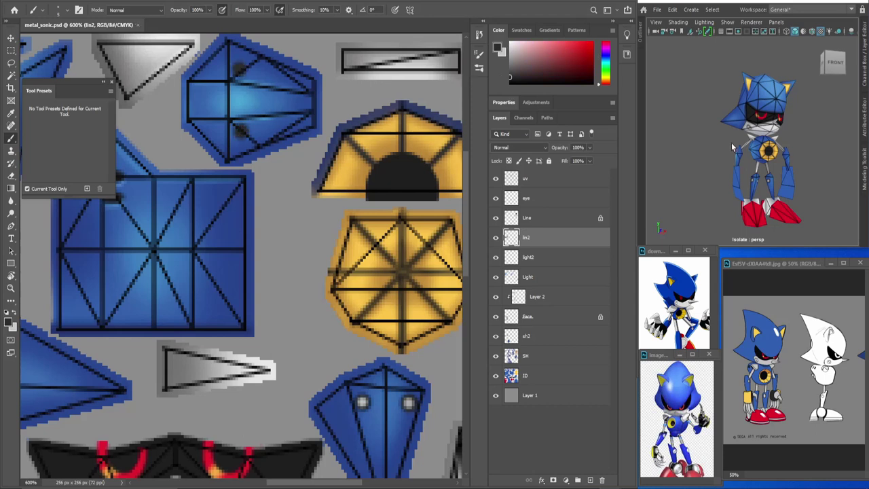
{"action": "scroll", "coordinate": [811, 144], "scroll_direction": "up", "scroll_amount": 3}
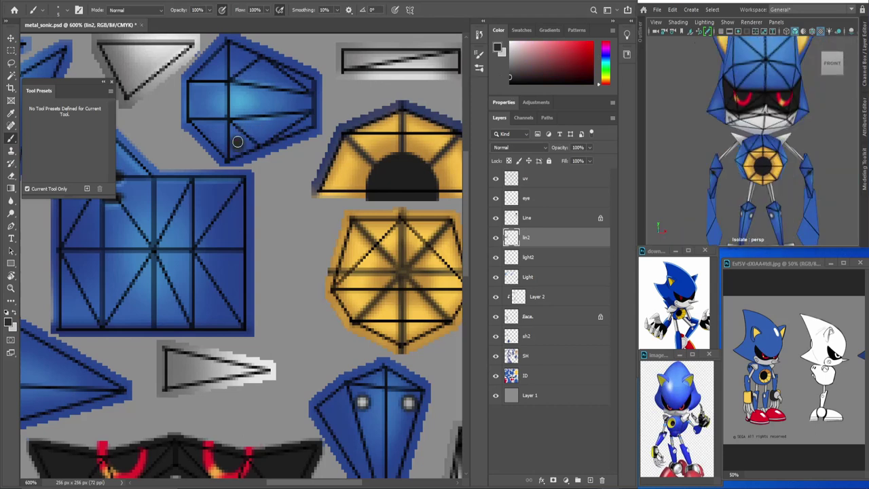
{"action": "scroll", "coordinate": [715, 188], "scroll_direction": "down", "scroll_amount": 3}
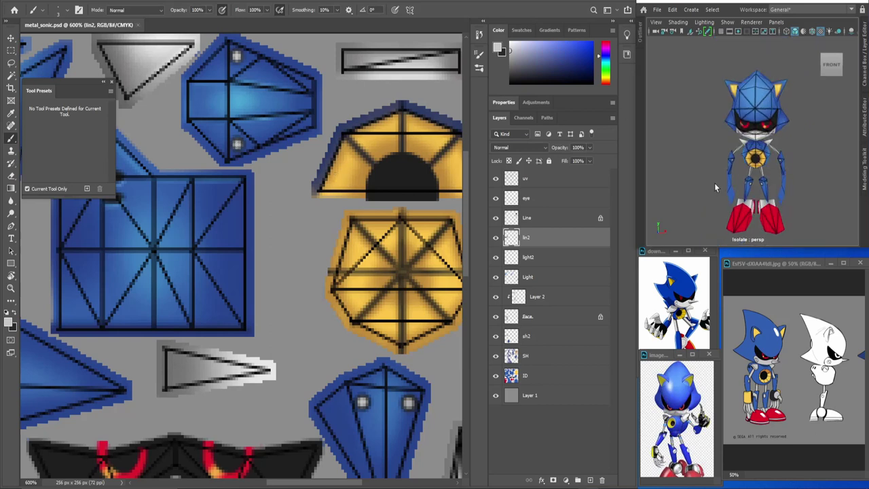
{"action": "left_click", "coordinate": [496, 178]}
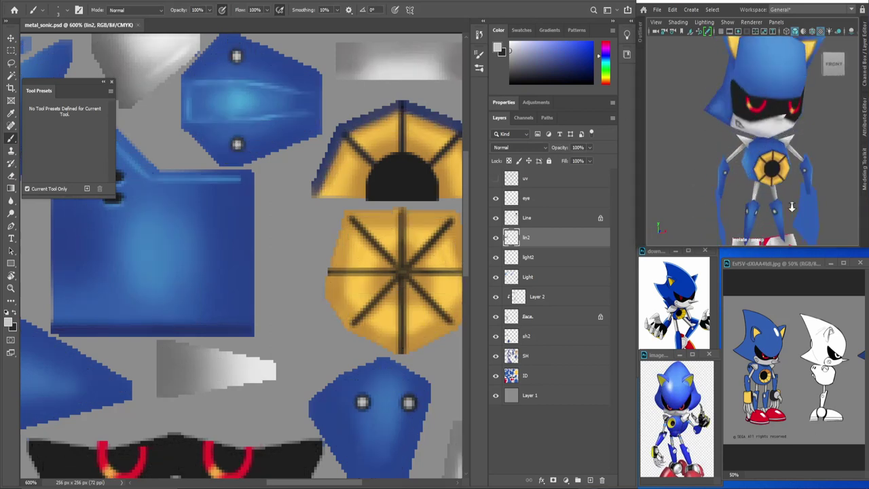
{"action": "left_click", "coordinate": [495, 178]}
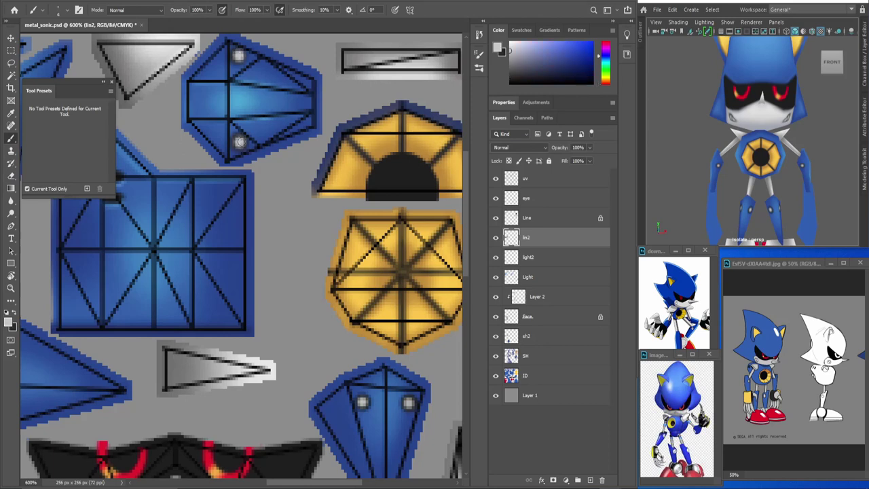
{"action": "scroll", "coordinate": [239, 141], "scroll_direction": "down", "scroll_amount": 5}
{"action": "scroll", "coordinate": [238, 204], "scroll_direction": "up", "scroll_amount": 3}
Set up the Hard Flat 40 brush with 0% smoothing and Transfer toggled.
{"action": "scroll", "coordinate": [238, 204], "scroll_direction": "up", "scroll_amount": 2}
{"action": "key", "text": "alt+bracketright"}
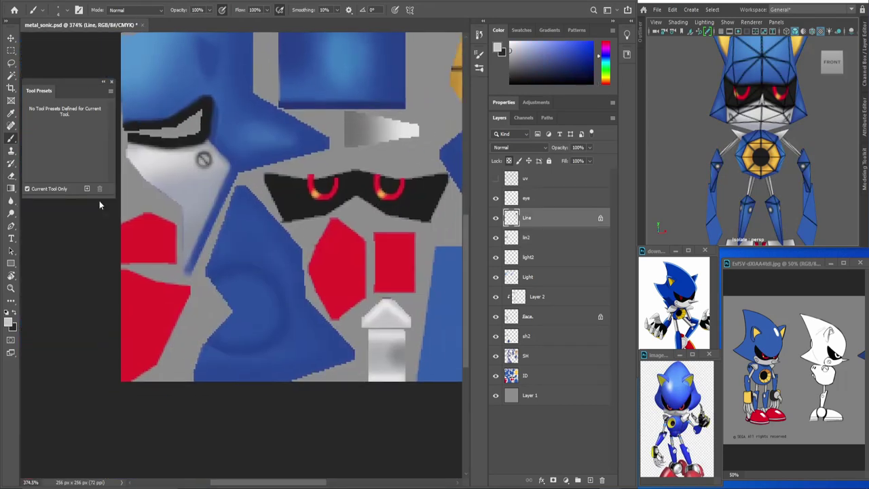
{"action": "left_click", "coordinate": [306, 271], "text": "ctrl"}
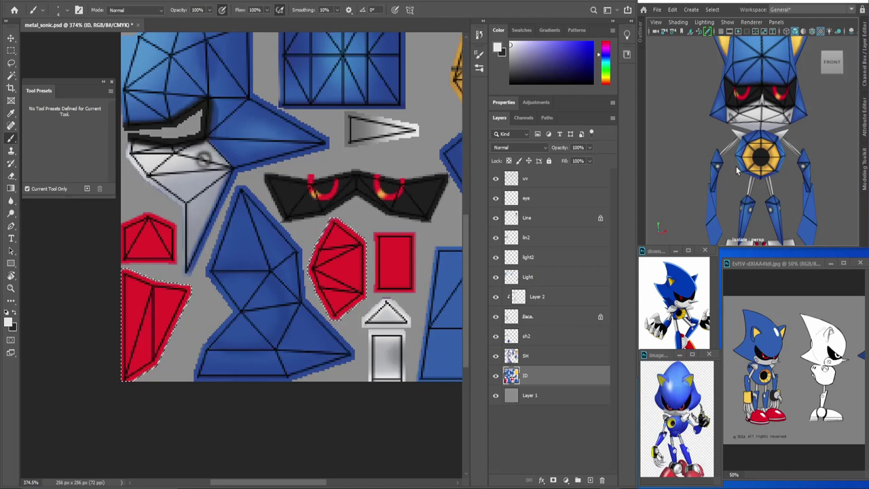
{"action": "left_click_drag", "start_coordinate": [736, 166], "coordinate": [750, 143]}
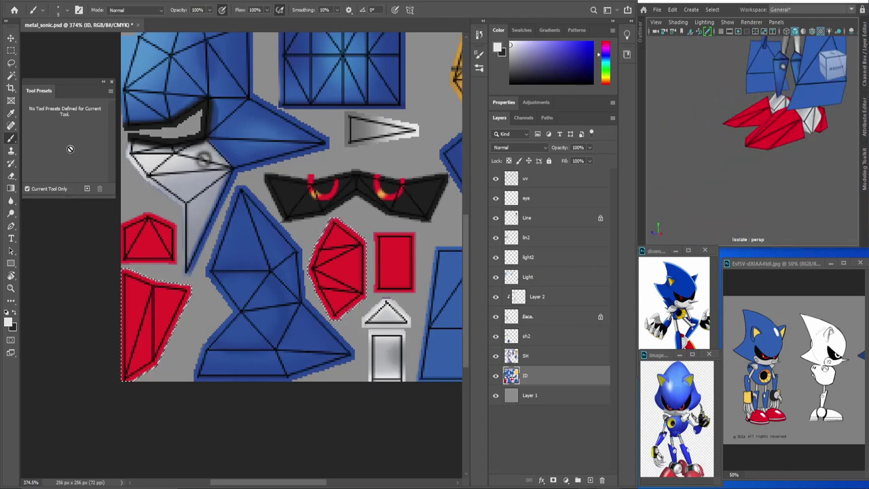
{"action": "right_click", "coordinate": [275, 233]}
{"action": "left_click", "coordinate": [320, 332]}
{"action": "key", "text": "Return"}
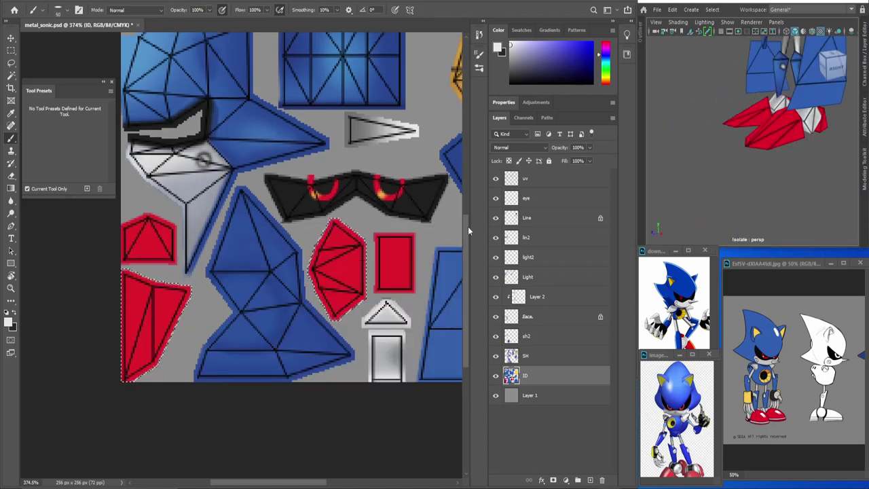
{"action": "right_click", "coordinate": [246, 260]}
{"action": "key", "text": "Return"}
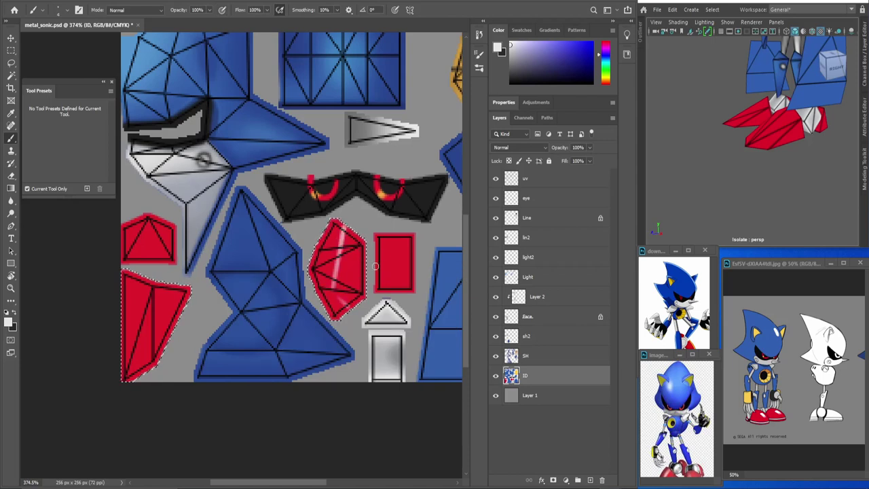
{"action": "left_click_drag", "start_coordinate": [332, 19], "coordinate": [327, 19]}
{"action": "key", "text": "F5"}
{"action": "left_click", "coordinate": [320, 144]}
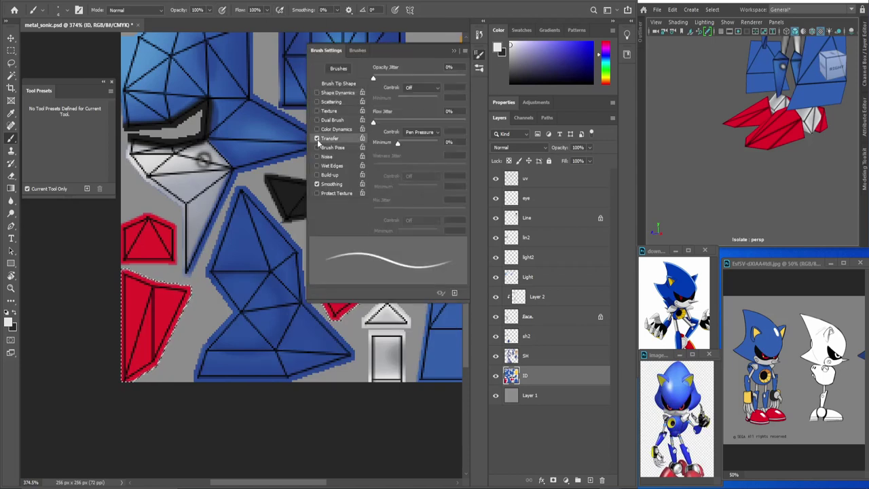
{"action": "key", "text": "F5"}
Paint white highlight stripes on the red hexagon and down the left red shape.
{"action": "scroll", "coordinate": [351, 161], "scroll_direction": "down", "scroll_amount": 1}
{"action": "left_click_drag", "start_coordinate": [371, 195], "coordinate": [343, 240]}
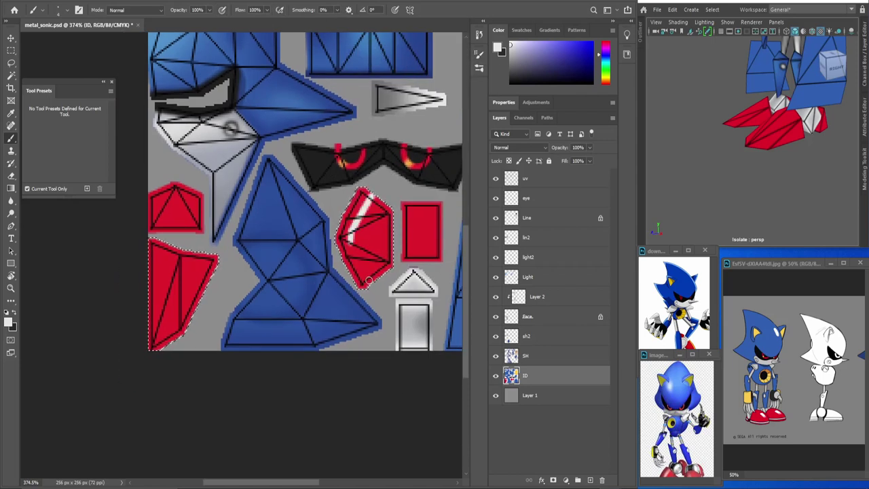
{"action": "scroll", "coordinate": [272, 217], "scroll_direction": "down", "scroll_amount": 1}
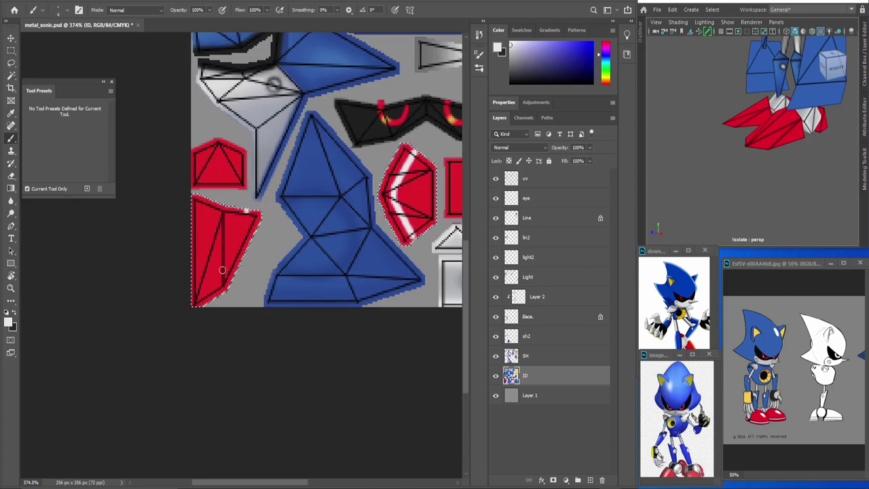
{"action": "left_click_drag", "start_coordinate": [244, 210], "coordinate": [195, 290]}
{"action": "left_click", "coordinate": [495, 178]}
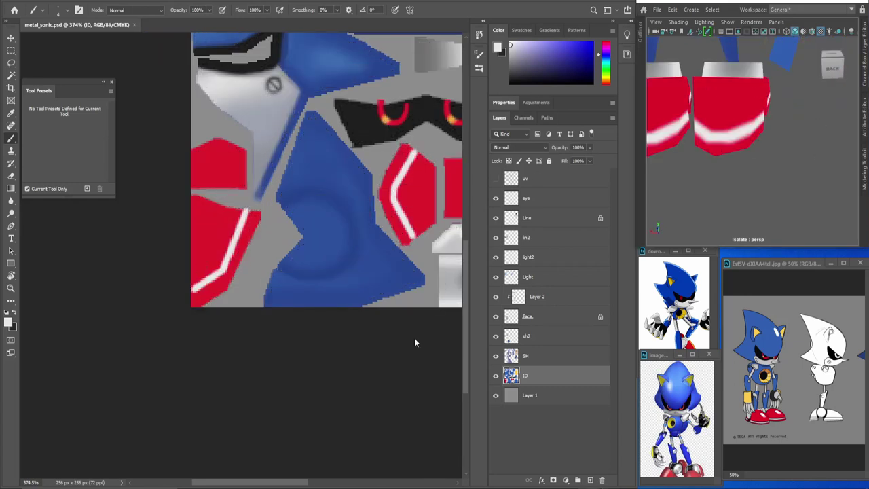
{"action": "left_click_drag", "start_coordinate": [815, 157], "coordinate": [753, 166]}
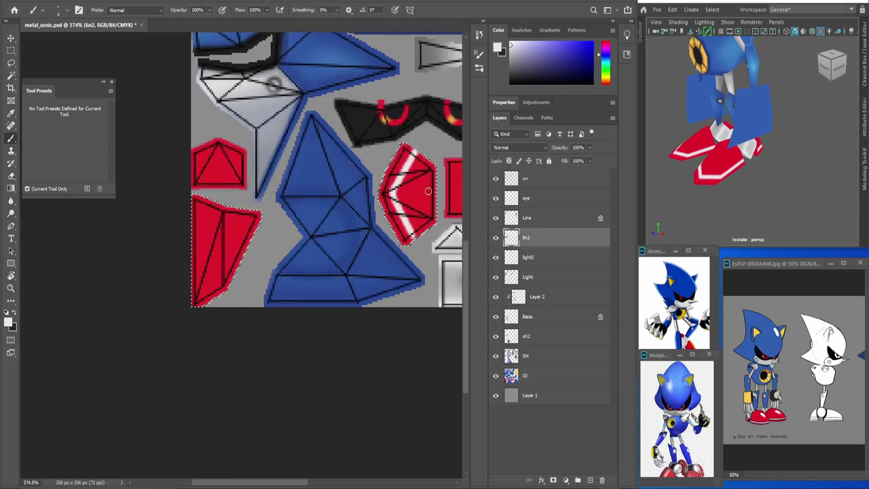
{"action": "left_click_drag", "start_coordinate": [192, 288], "coordinate": [195, 300]}
{"action": "left_click", "coordinate": [495, 178]}
{"action": "left_click_drag", "start_coordinate": [731, 181], "coordinate": [720, 163]}
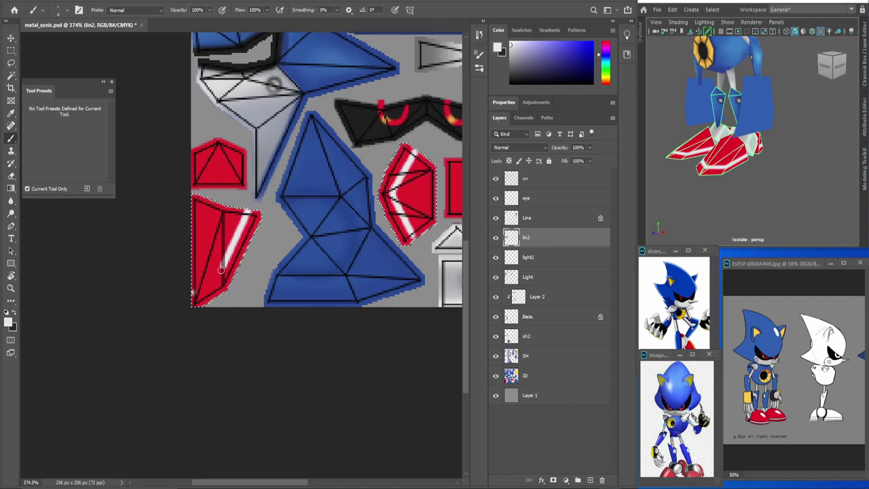
{"action": "left_click", "coordinate": [243, 216], "text": "shift"}
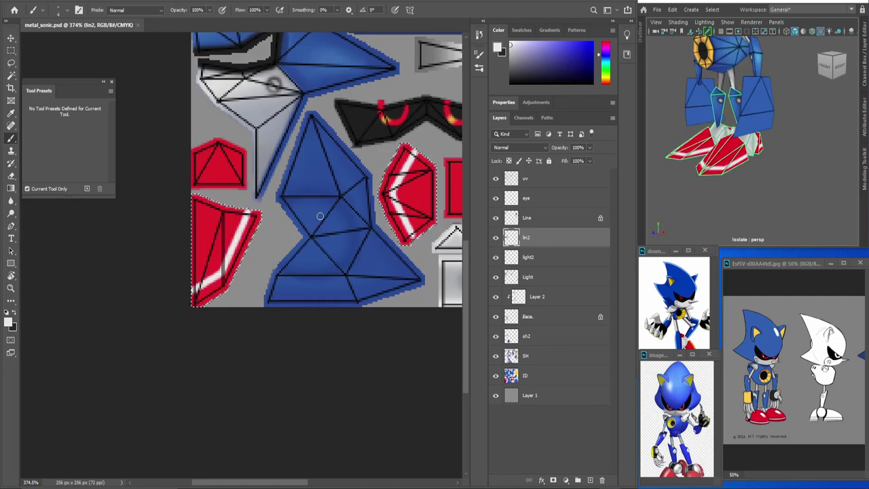
Touch up the white stripes with eraser and brush while checking the 3D model.
{"action": "key", "text": "e"}
{"action": "left_click", "coordinate": [496, 178]}
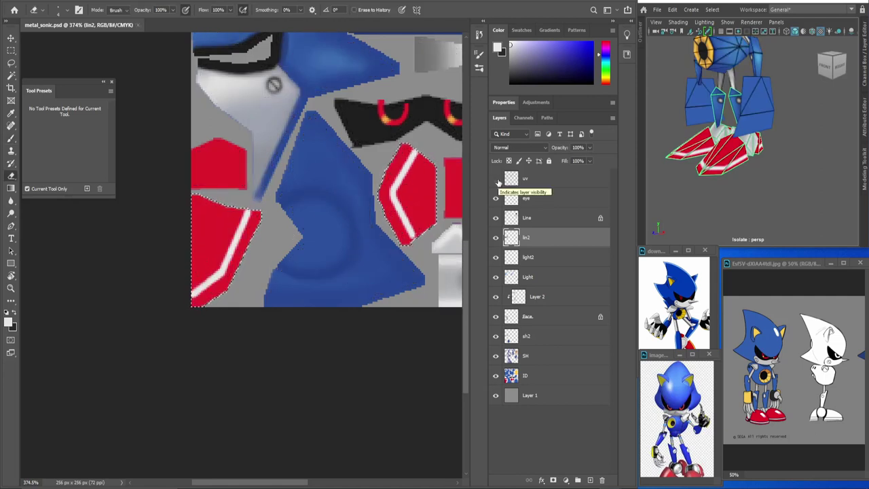
{"action": "left_click", "coordinate": [496, 178]}
{"action": "key", "text": "b"}
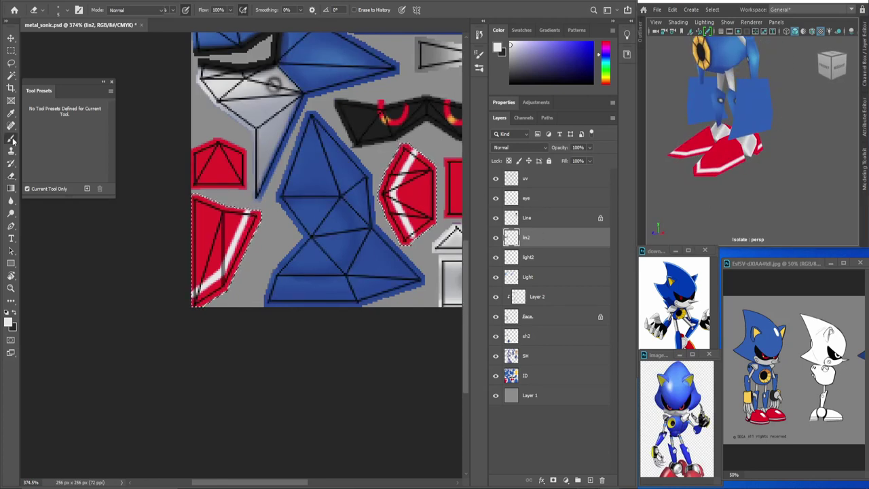
{"action": "key", "text": "e"}
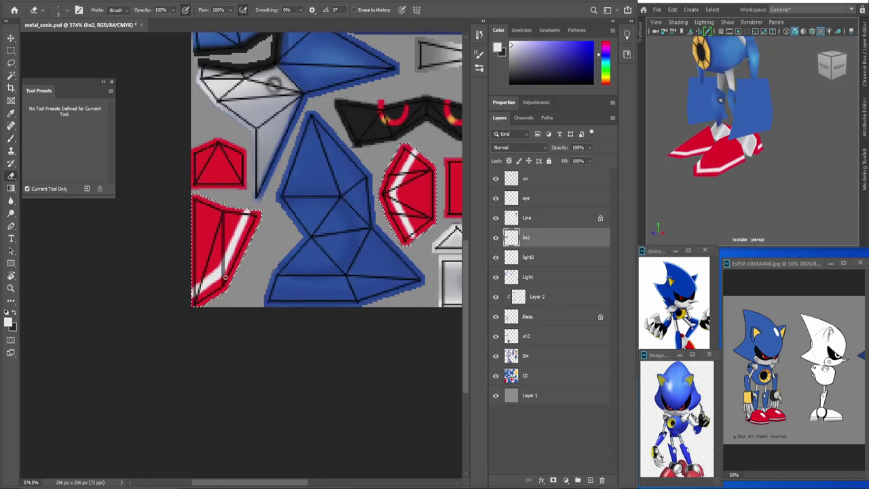
{"action": "left_click", "coordinate": [496, 178]}
{"action": "left_click_drag", "start_coordinate": [719, 163], "coordinate": [755, 197]}
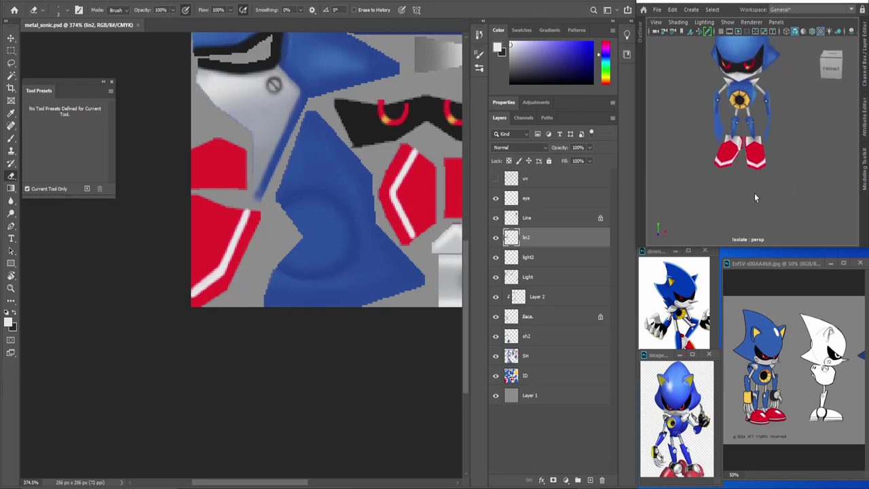
{"action": "key", "text": "b"}
{"action": "left_click", "coordinate": [495, 178]}
{"action": "key", "text": "e"}
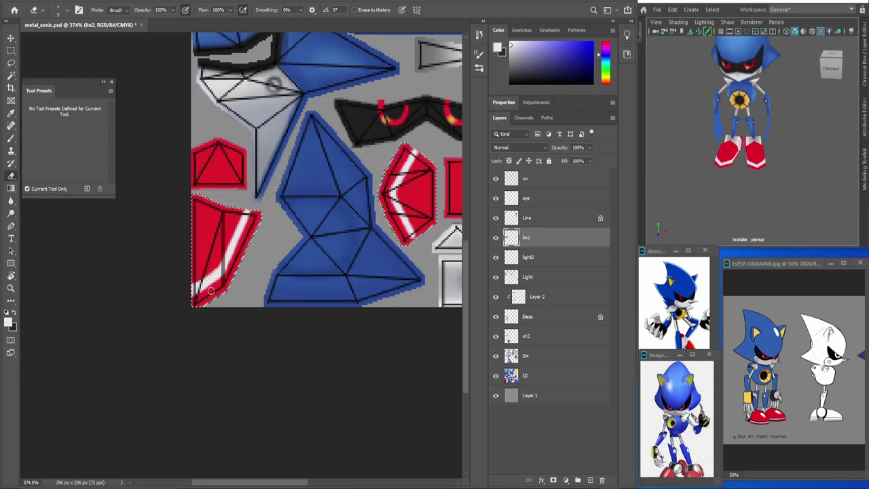
{"action": "left_click", "coordinate": [495, 178]}
Paint soft red highlights across the red shoe pieces on the SH layer.
{"action": "left_click", "coordinate": [218, 231], "text": "ctrl"}
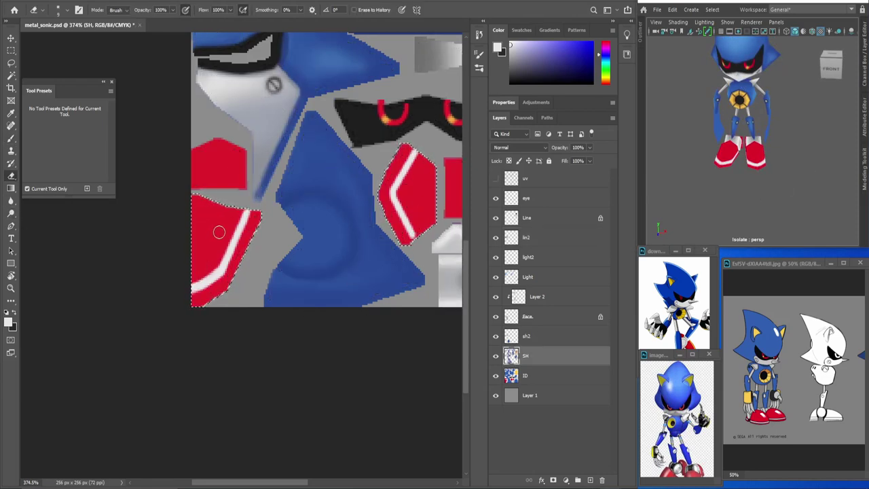
{"action": "key", "text": "b"}
{"action": "left_click", "coordinate": [217, 231], "text": "alt"}
{"action": "right_click", "coordinate": [270, 163]}
{"action": "key", "text": "Escape"}
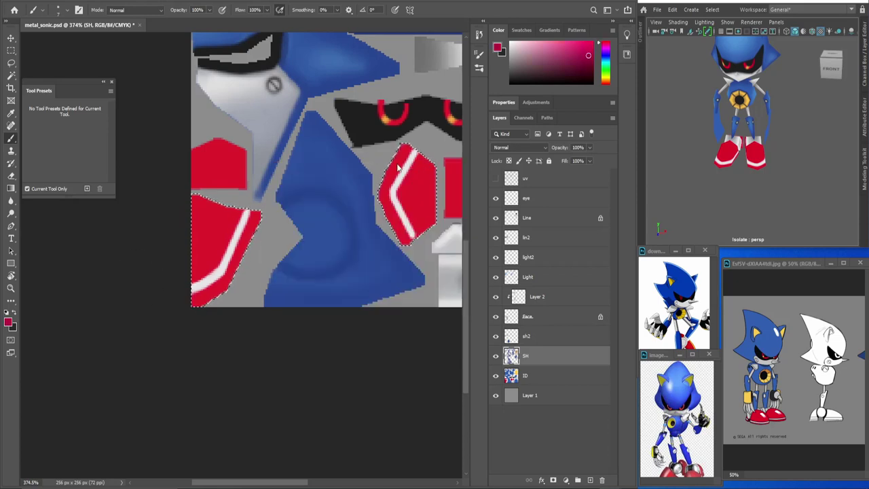
{"action": "key", "text": "ctrl+comma"}
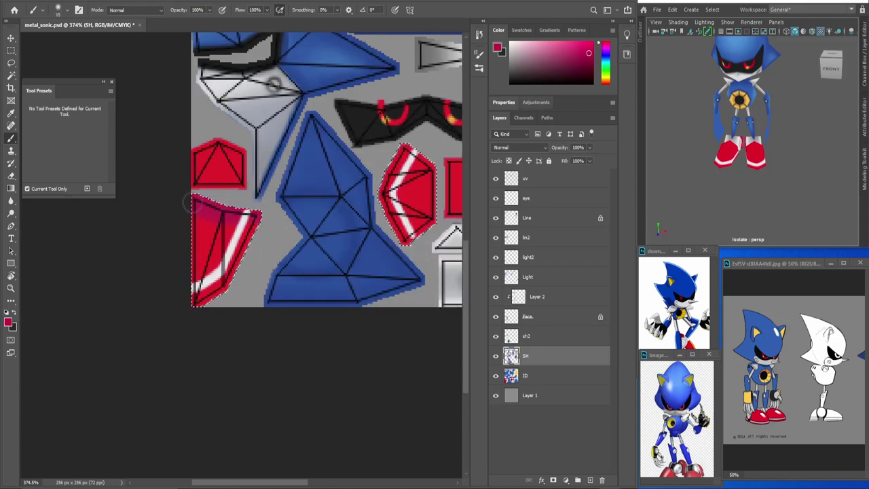
{"action": "left_click", "coordinate": [591, 46]}
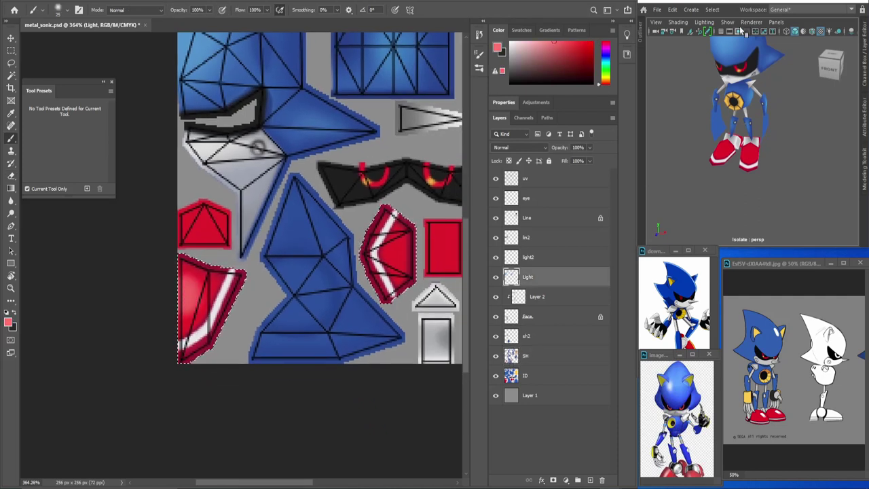
{"action": "left_click_drag", "start_coordinate": [182, 299], "coordinate": [392, 252]}
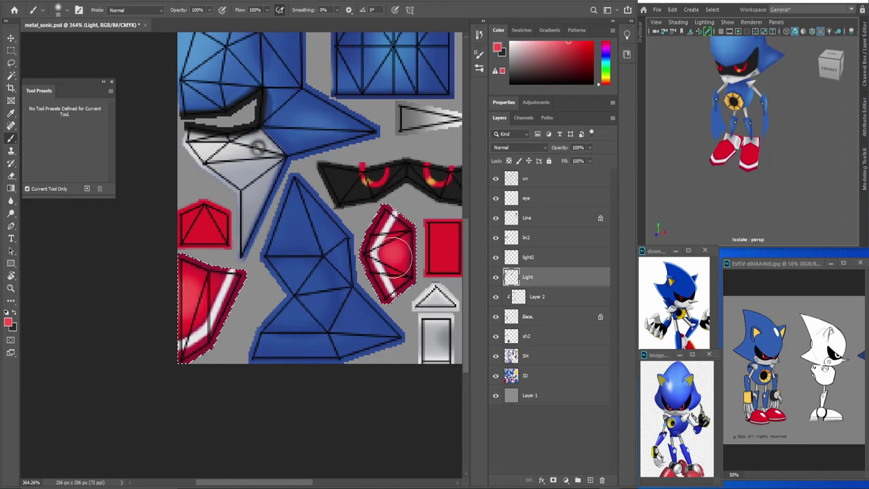
{"action": "left_click", "coordinate": [495, 178]}
{"action": "key", "text": "e"}
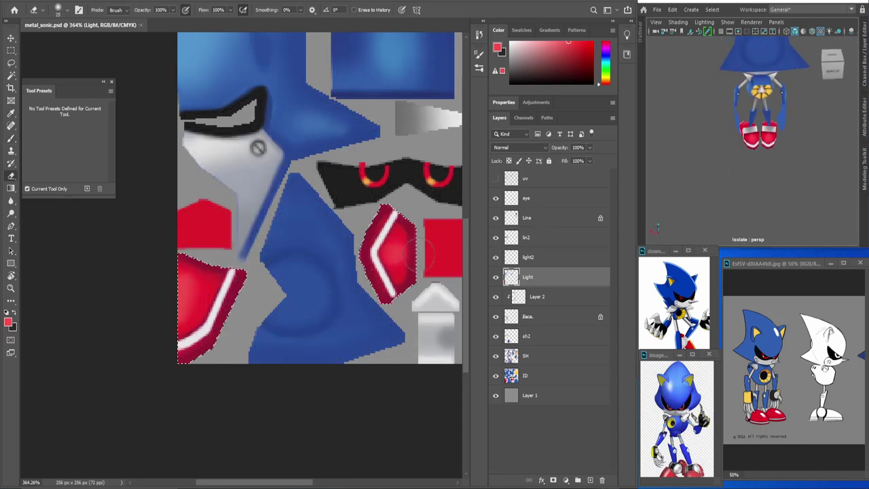
{"action": "left_click_drag", "start_coordinate": [747, 210], "coordinate": [768, 181]}
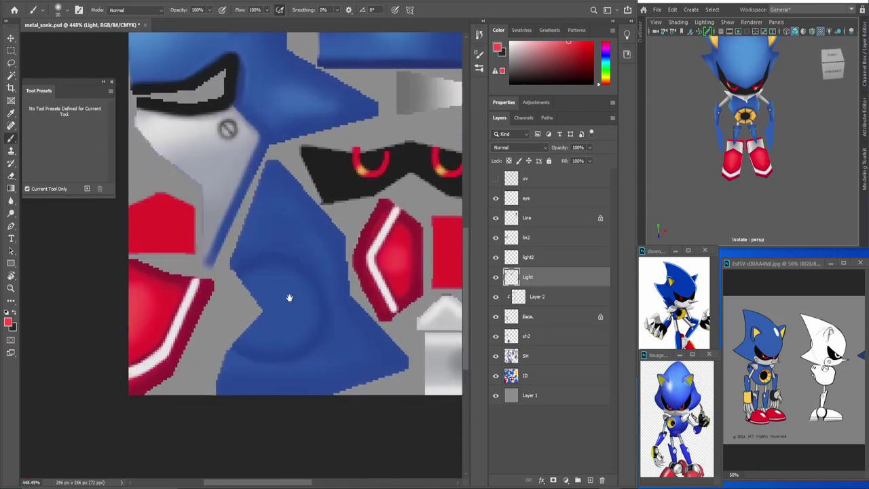
Paint vertical white stripes in the red rectangles and a horizontal one, then save.
{"action": "key", "text": "x"}
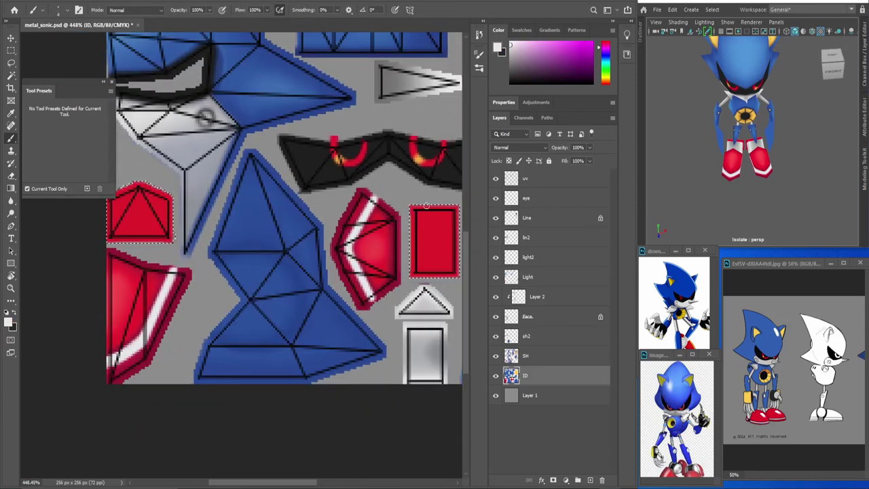
{"action": "left_click_drag", "start_coordinate": [426, 217], "coordinate": [427, 260]}
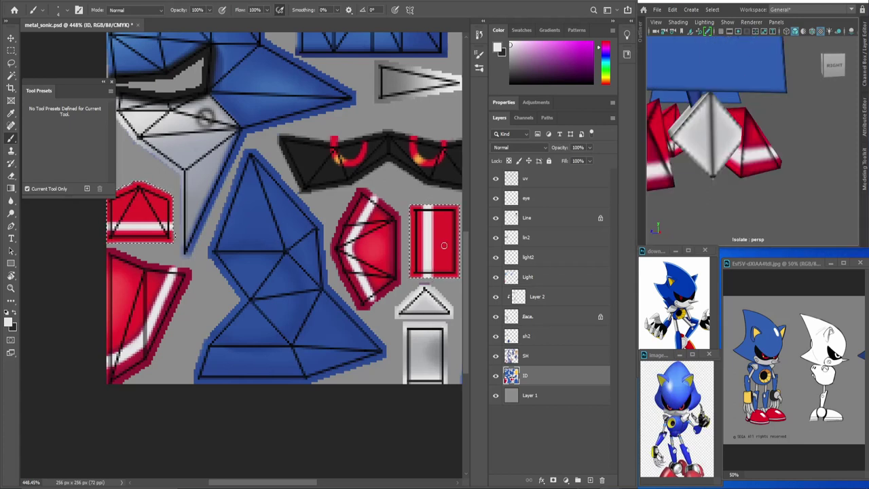
{"action": "key", "text": "x"}
{"action": "key", "text": "alt+bracketright"}
{"action": "scroll", "coordinate": [282, 208], "scroll_direction": "right", "scroll_amount": 1}
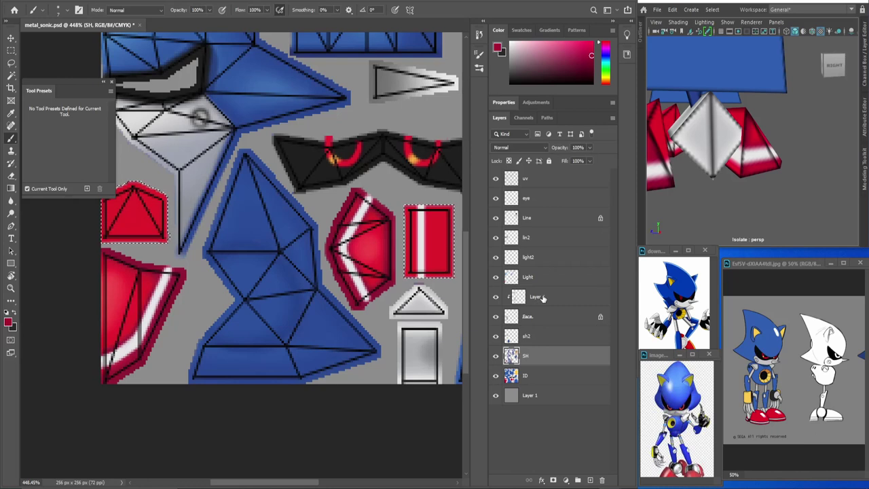
{"action": "left_click", "coordinate": [526, 237]}
{"action": "key", "text": "x"}
{"action": "left_click_drag", "start_coordinate": [421, 215], "coordinate": [421, 271]}
{"action": "left_click_drag", "start_coordinate": [109, 226], "coordinate": [152, 227]}
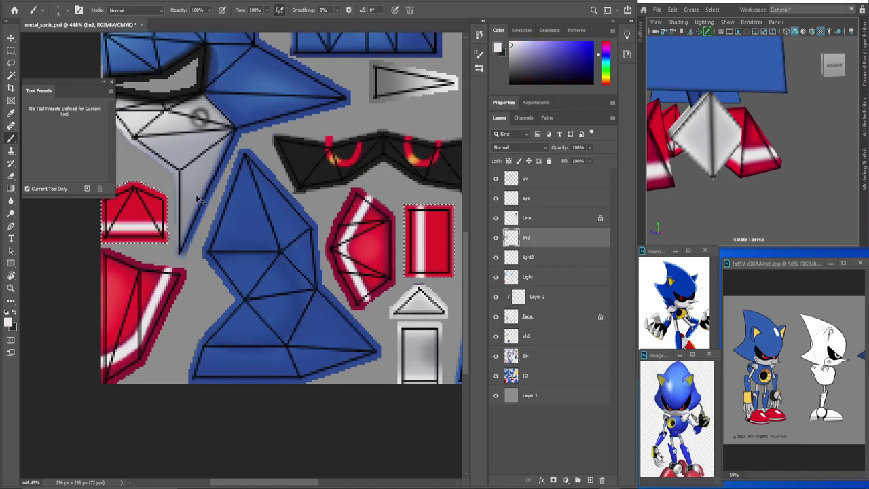
{"action": "key", "text": "ctrl+s"}
Repaint the white stripe in the red rectangle and touch up red along its left side.
{"action": "key", "text": "ctrl+z"}
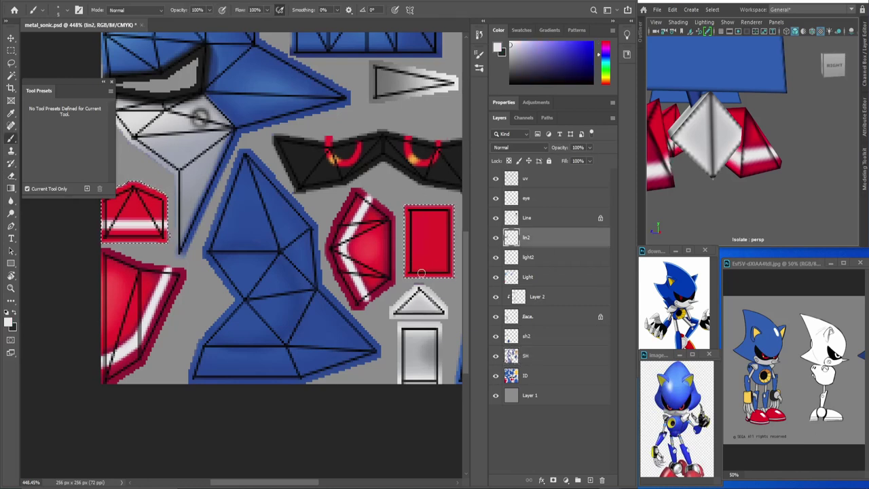
{"action": "left_click_drag", "start_coordinate": [426, 260], "coordinate": [427, 199]}
{"action": "key", "text": "e"}
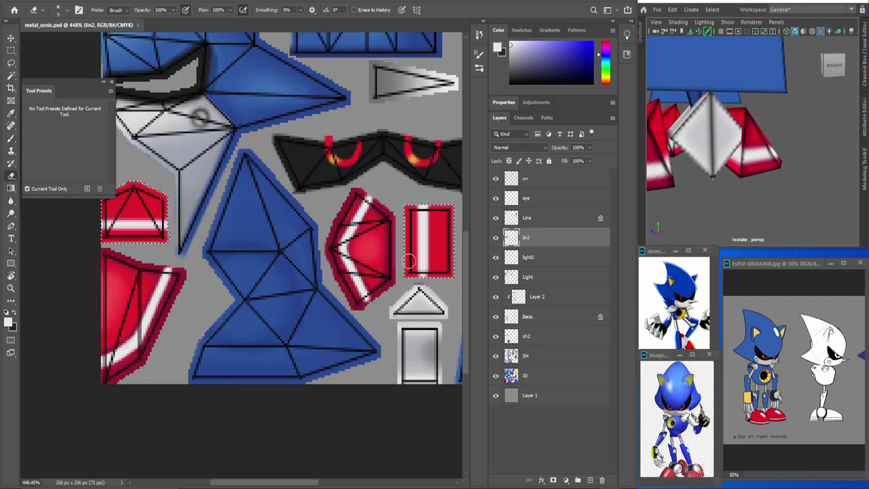
{"action": "key", "text": "b"}
{"action": "left_click", "coordinate": [435, 224], "text": "ctrl"}
{"action": "left_click", "coordinate": [441, 211], "text": "alt"}
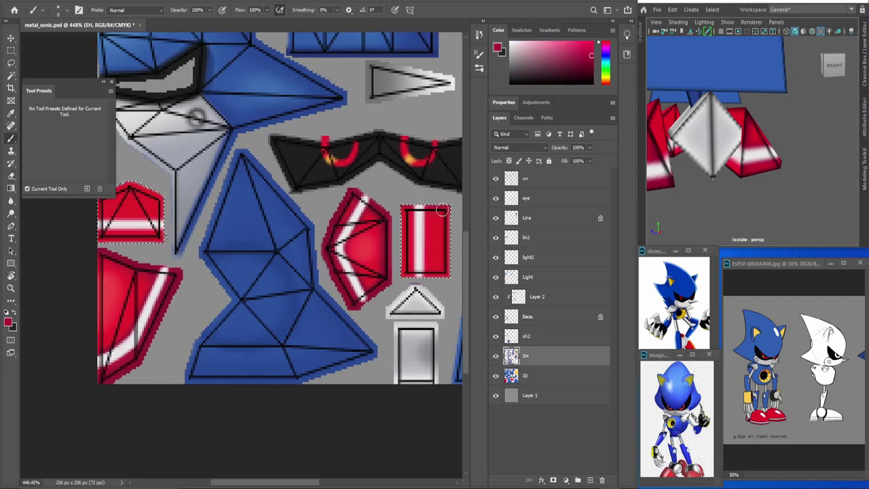
{"action": "left_click_drag", "start_coordinate": [406, 275], "coordinate": [419, 206]}
{"action": "scroll", "coordinate": [98, 229], "scroll_direction": "left", "scroll_amount": 2}
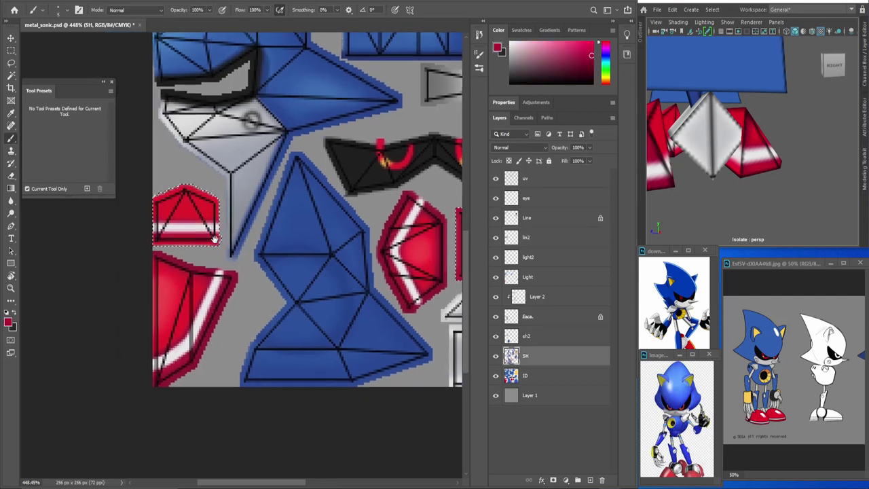
{"action": "left_click", "coordinate": [495, 179]}
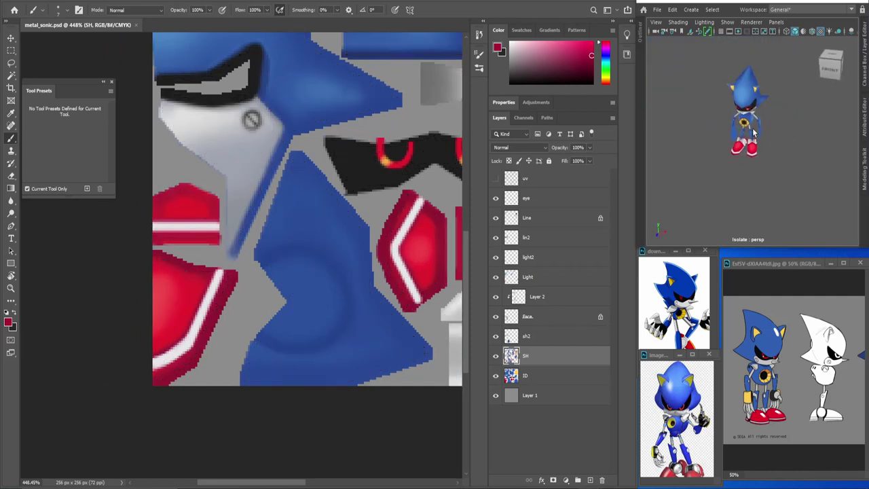
{"action": "mouse_move", "coordinate": [719, 136]}
{"action": "left_mouse_down"}
{"action": "mouse_move", "coordinate": [763, 161]}
{"action": "mouse_move", "coordinate": [781, 159]}
{"action": "left_mouse_up"}
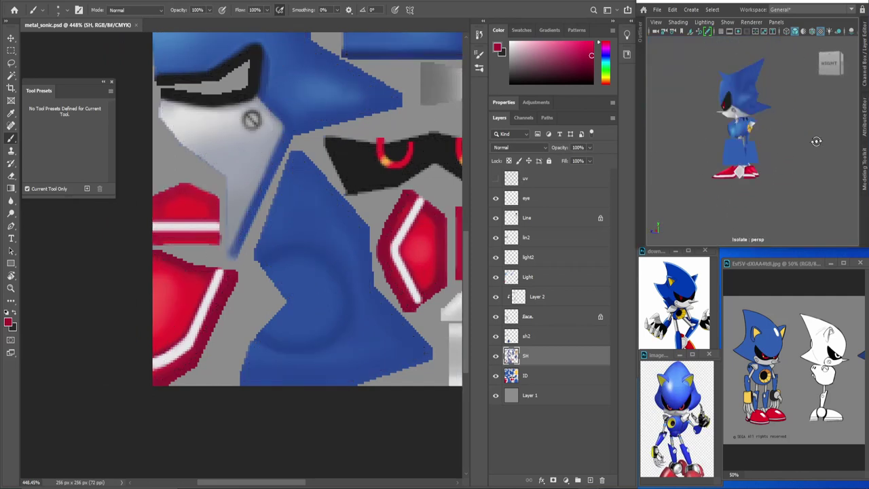
{"action": "left_click_drag", "start_coordinate": [404, 330], "coordinate": [153, 259]}
Paint a solid yellow palm into the hand's trapezoid area on Layer 3.
{"action": "left_click", "coordinate": [529, 395]}
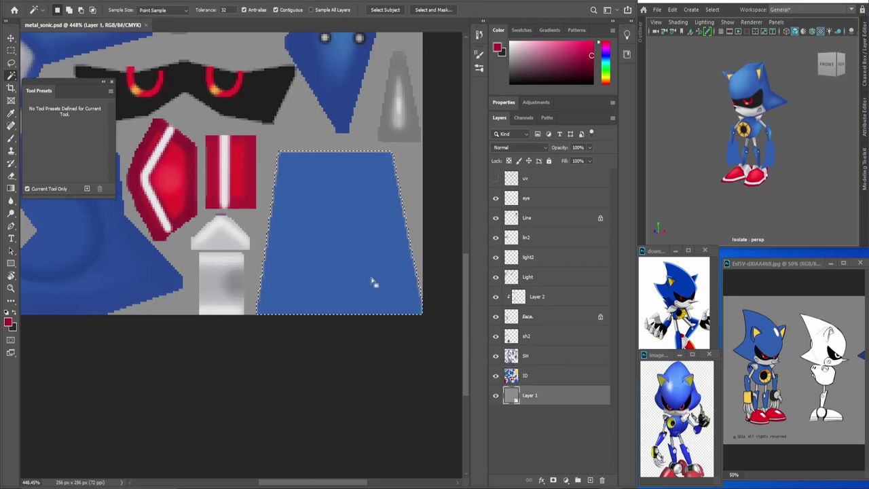
{"action": "left_click", "coordinate": [536, 376]}
{"action": "left_click", "coordinate": [496, 356]}
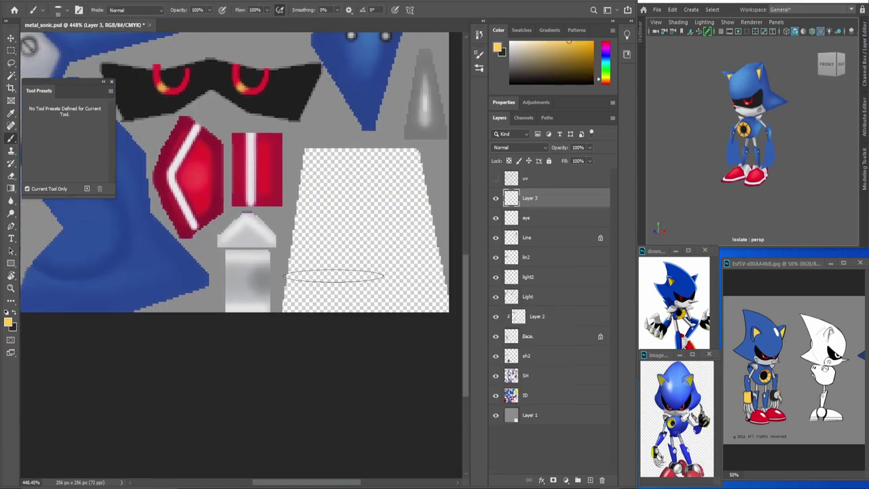
{"action": "left_click_drag", "start_coordinate": [378, 169], "coordinate": [357, 180]}
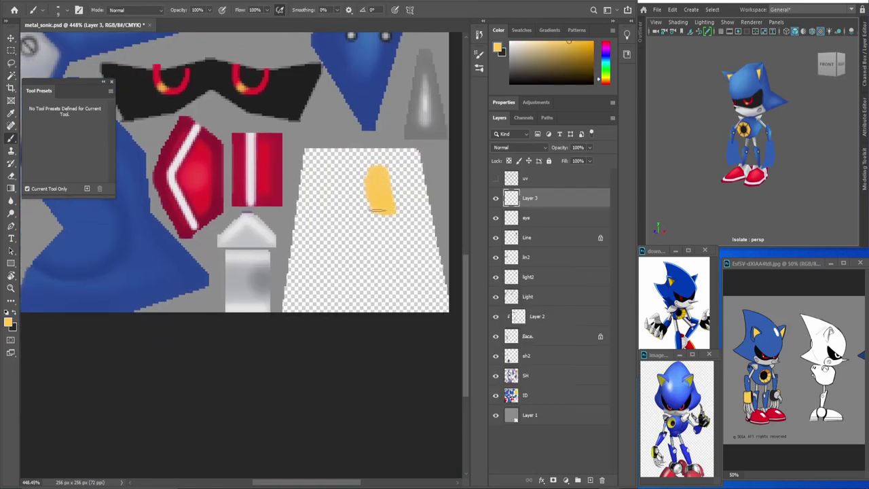
{"action": "right_click", "coordinate": [370, 234]}
{"action": "left_click", "coordinate": [388, 210]}
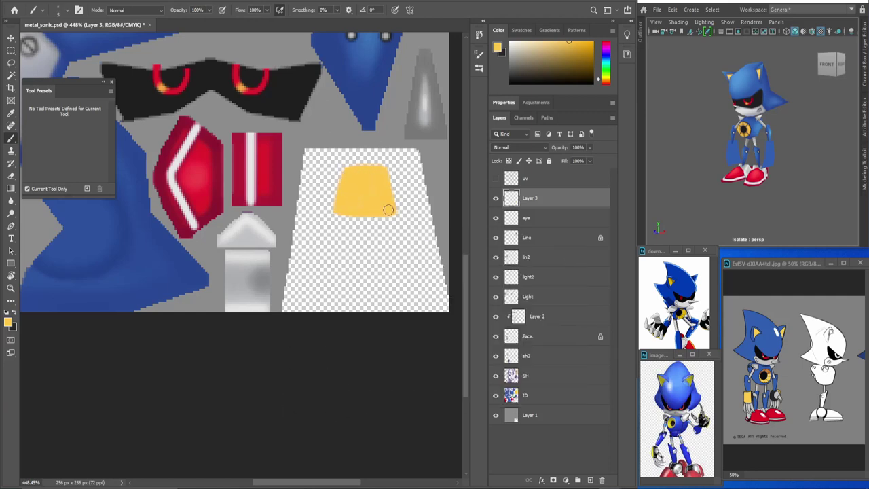
Check the yellow patch on the Maya model's torso, then add a new layer for the outline.
{"action": "left_click_drag", "start_coordinate": [747, 135], "coordinate": [713, 136]}
{"action": "left_click", "coordinate": [698, 150]}
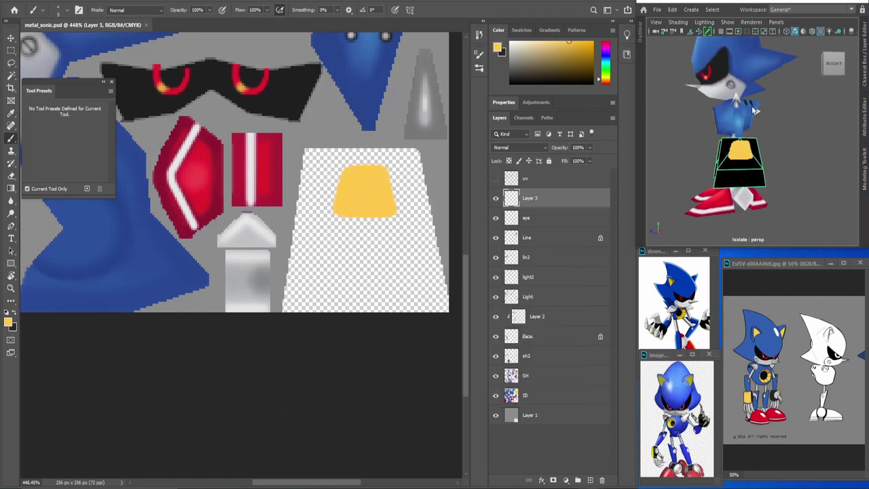
{"action": "left_click", "coordinate": [865, 126]}
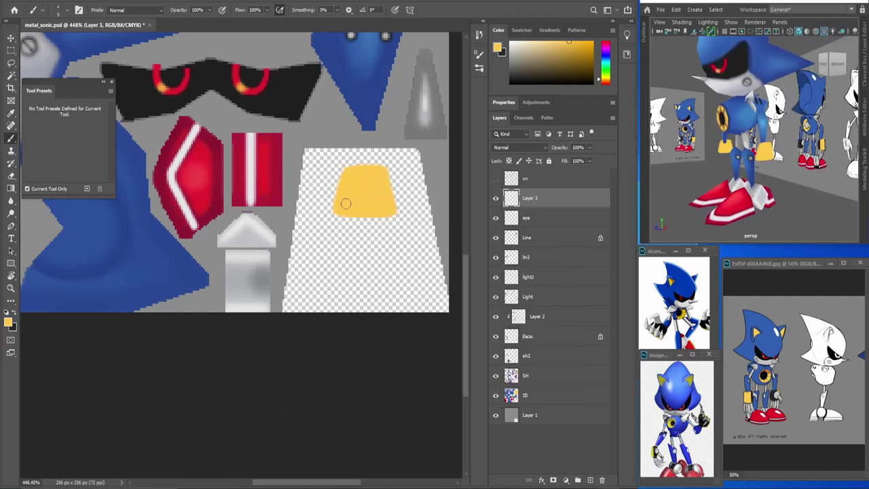
{"action": "key", "text": "ctrl+shift+alt+n"}
Outline the yellow palm in black on the new layer.
{"action": "key", "text": "d"}
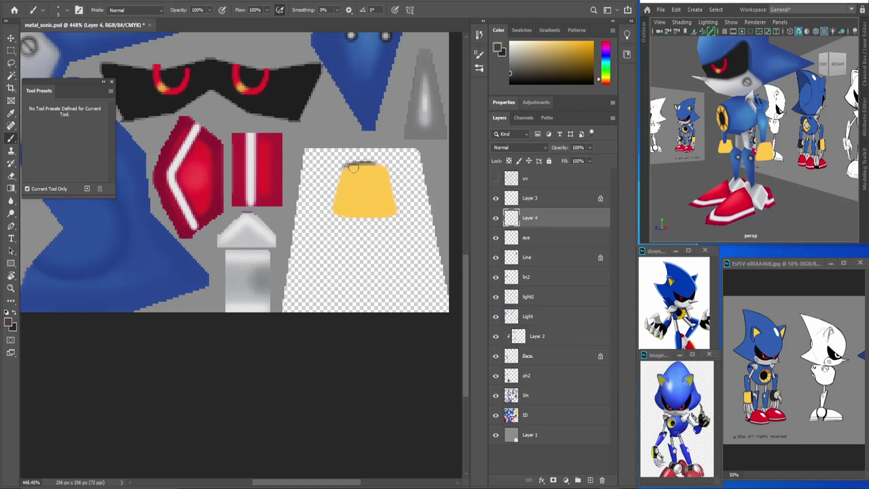
{"action": "mouse_move", "coordinate": [352, 168]}
{"action": "left_mouse_down"}
{"action": "mouse_move", "coordinate": [396, 218]}
{"action": "mouse_move", "coordinate": [353, 169]}
{"action": "mouse_move", "coordinate": [362, 216]}
{"action": "left_mouse_up"}
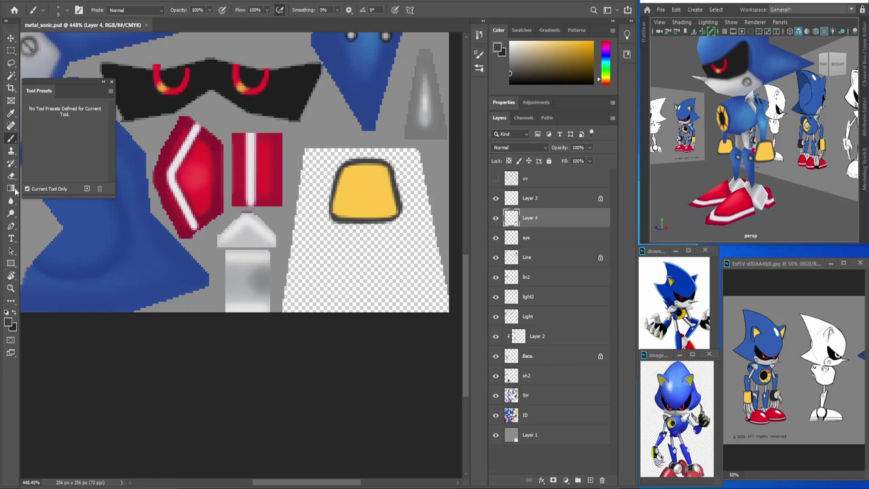
{"action": "key", "text": "x"}
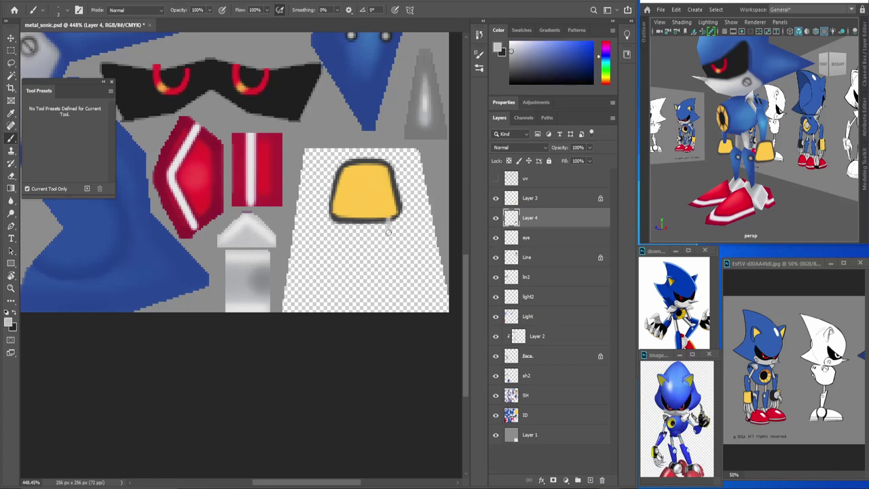
On another new layer, paint dark dangling claw fingers below the palm and a hooked thumb.
{"action": "key", "text": "ctrl+shift+alt+n"}
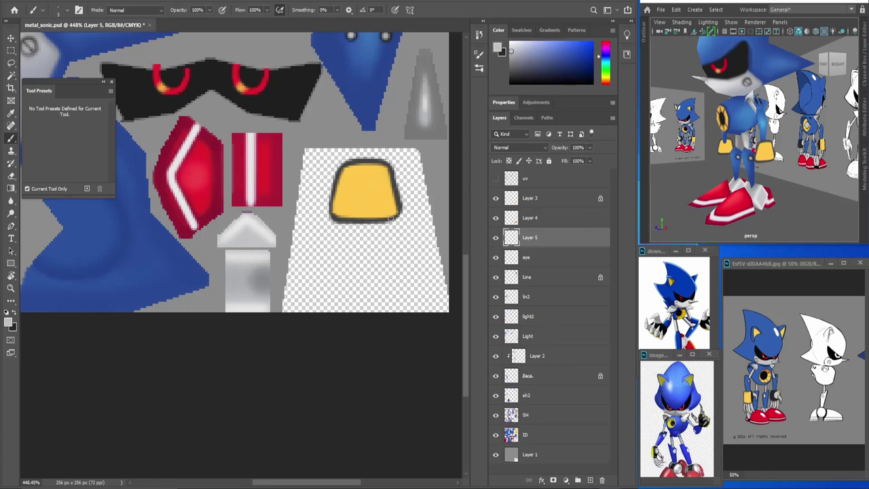
{"action": "left_click_drag", "start_coordinate": [391, 219], "coordinate": [393, 255]}
{"action": "left_click_drag", "start_coordinate": [389, 220], "coordinate": [392, 261]}
{"action": "key", "text": "e"}
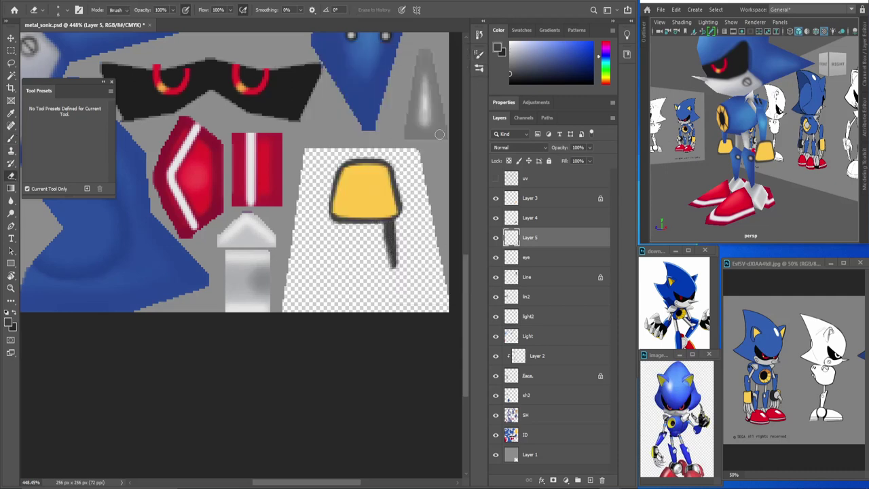
{"action": "key", "text": "F5"}
{"action": "key", "text": "F5"}
{"action": "left_click", "coordinate": [58, 9]}
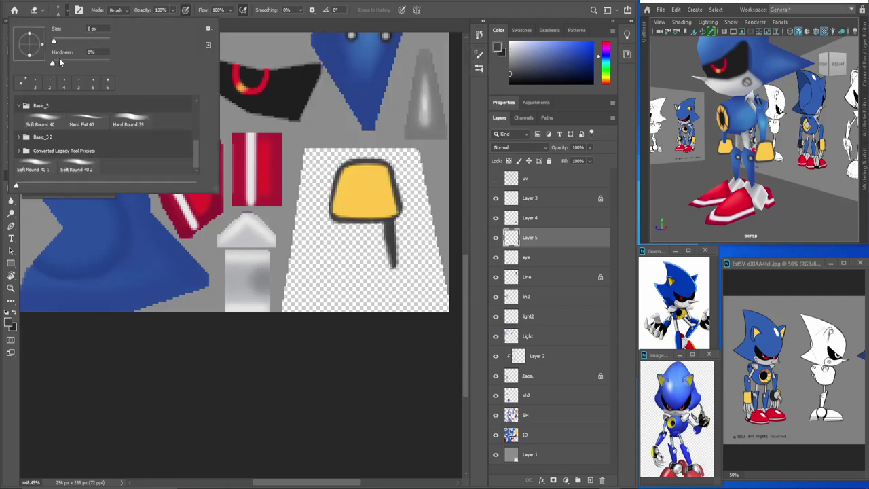
{"action": "key", "text": "Escape"}
{"action": "key", "text": "b"}
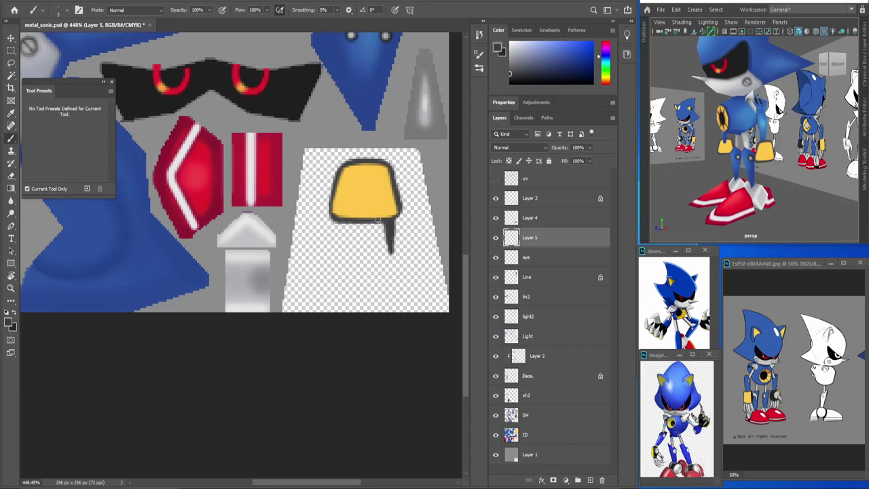
{"action": "mouse_move", "coordinate": [378, 223]}
{"action": "left_mouse_down"}
{"action": "mouse_move", "coordinate": [373, 272]}
{"action": "mouse_move", "coordinate": [353, 273]}
{"action": "left_mouse_up"}
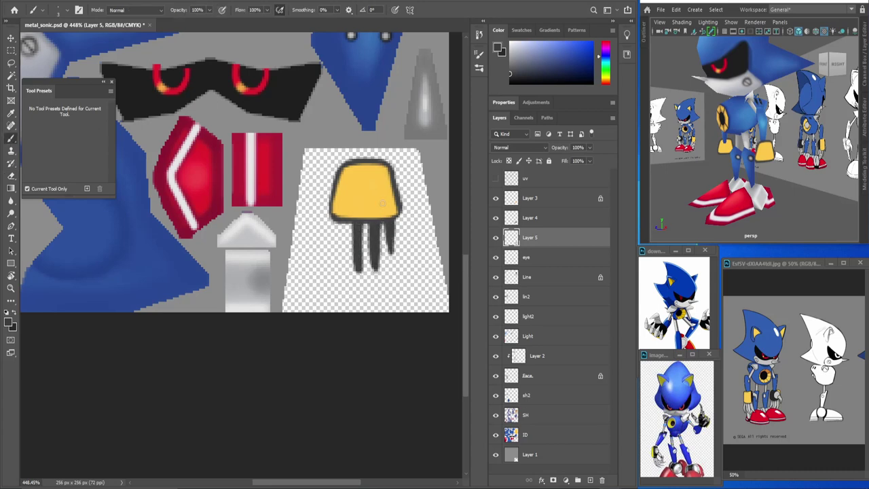
{"action": "mouse_move", "coordinate": [347, 224]}
{"action": "left_mouse_down"}
{"action": "mouse_move", "coordinate": [335, 262]}
{"action": "mouse_move", "coordinate": [344, 219]}
{"action": "left_mouse_up"}
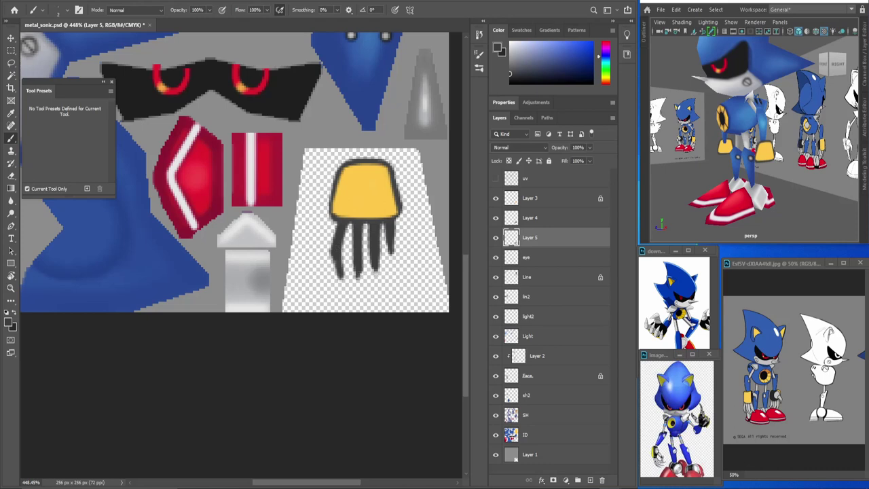
{"action": "mouse_move", "coordinate": [337, 185]}
{"action": "left_mouse_down"}
{"action": "mouse_move", "coordinate": [311, 231]}
{"action": "mouse_move", "coordinate": [326, 195]}
{"action": "left_mouse_up"}
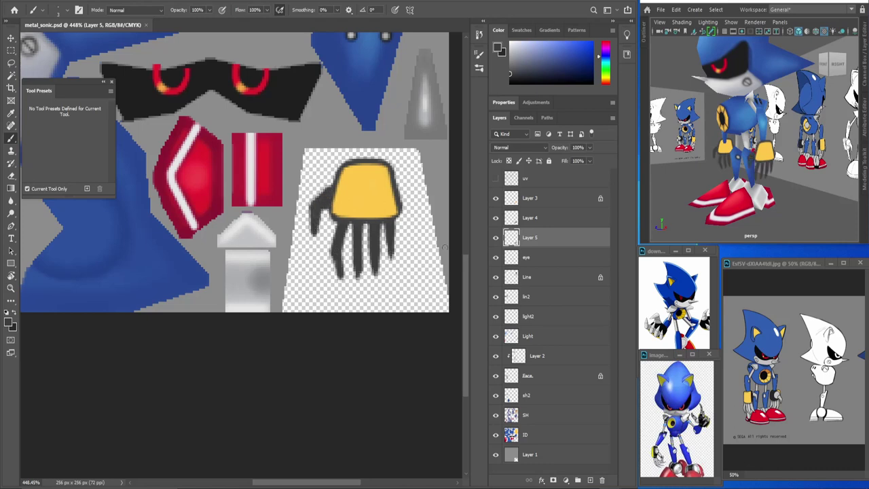
Tidy the finger strokes with the Eraser and lock the finger layer's transparency.
{"action": "key", "text": "e"}
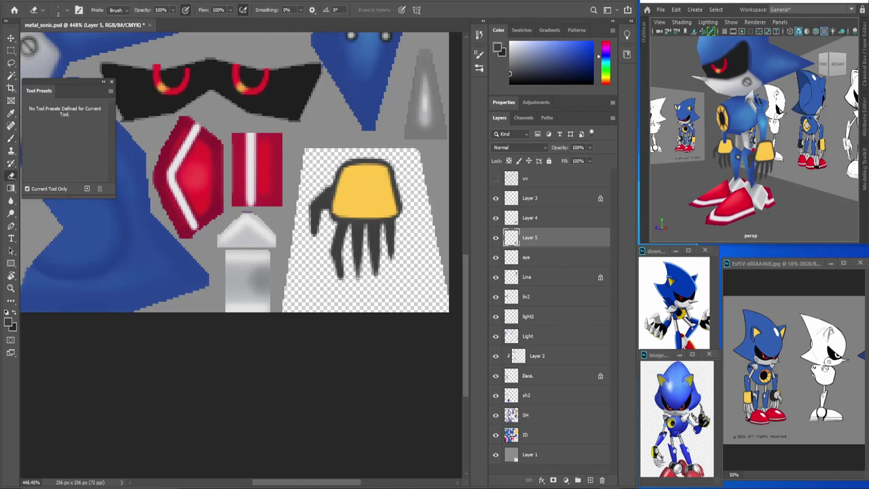
{"action": "key", "text": "b"}
{"action": "key", "text": "e"}
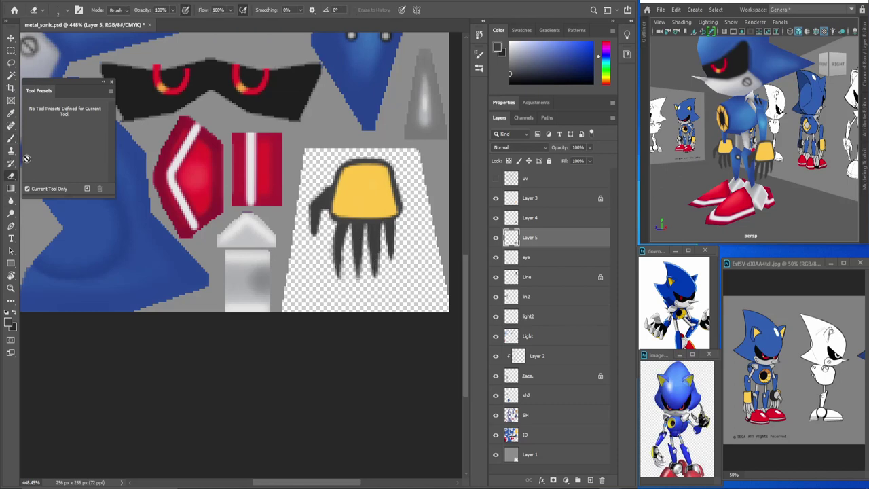
{"action": "left_click", "coordinate": [508, 162]}
{"action": "key", "text": "b"}
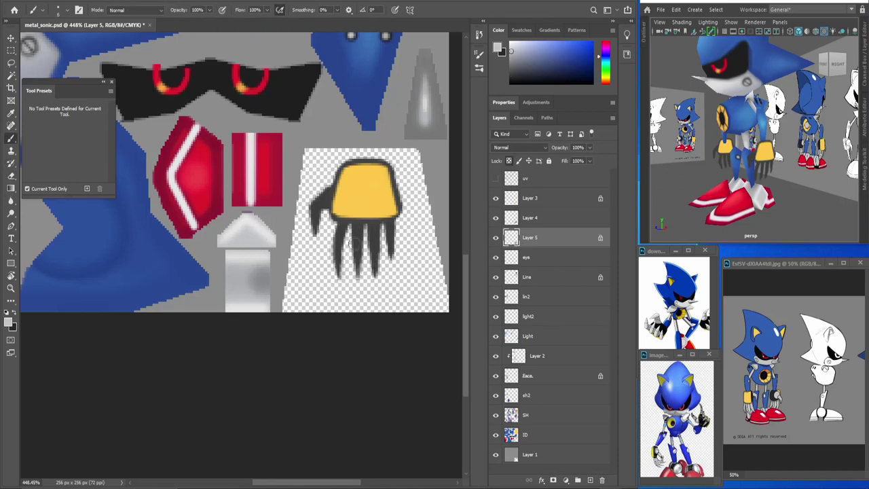
{"action": "key", "text": "ctrl+z"}
{"action": "key", "text": "ctrl+z"}
Shade the claws with a soft round brush and thicken the palm outline.
{"action": "right_click", "coordinate": [366, 216]}
{"action": "double_click", "coordinate": [387, 203]}
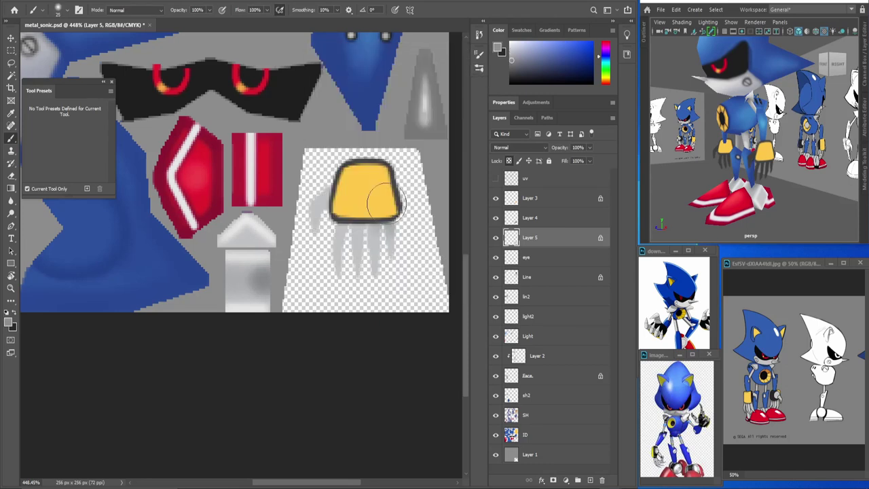
{"action": "left_click_drag", "start_coordinate": [387, 203], "coordinate": [366, 221]}
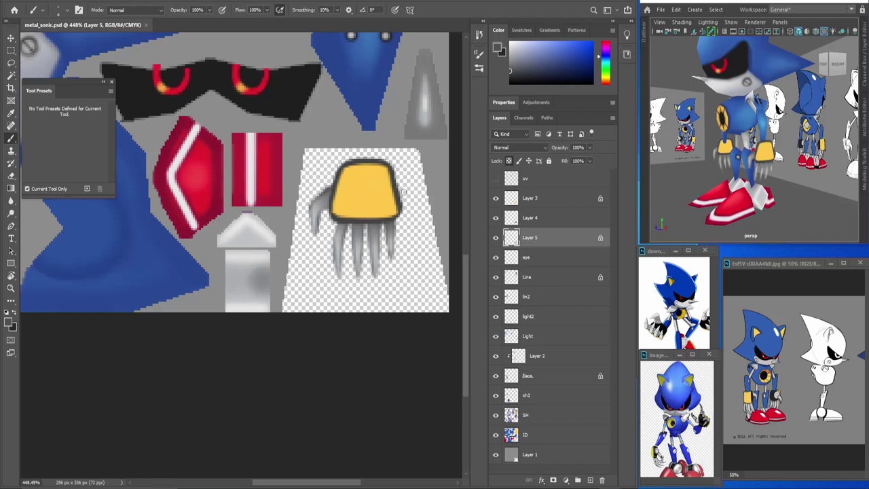
Shade the yellow palm with darker gold and pale yellow, then group the three hand layers as 'hand'.
{"action": "left_click", "coordinate": [366, 187], "text": "ctrl"}
{"action": "left_click", "coordinate": [366, 187], "text": "alt"}
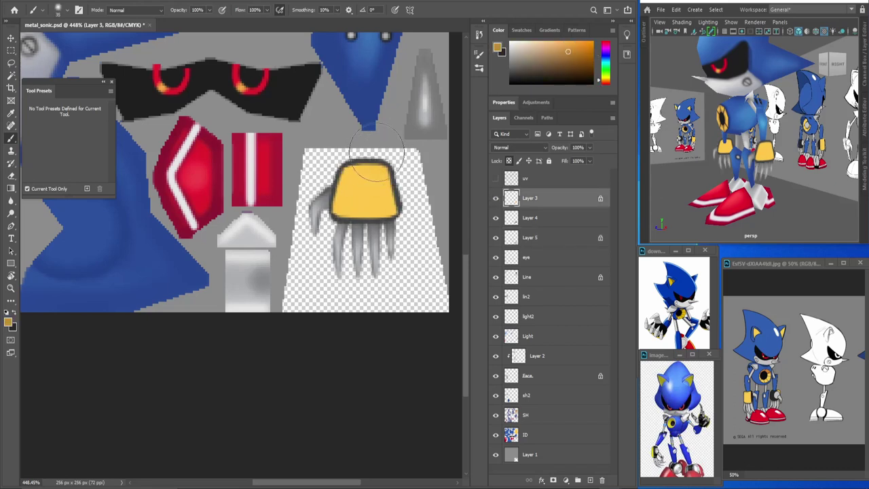
{"action": "left_click_drag", "start_coordinate": [375, 153], "coordinate": [388, 165]}
{"action": "key", "text": "bracketleft"}
{"action": "key", "text": "bracketleft"}
{"action": "key", "text": "bracketleft"}
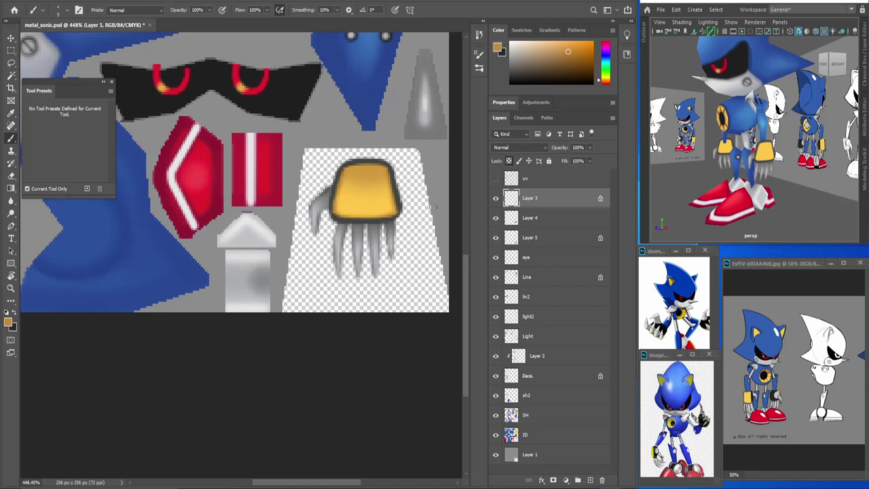
{"action": "left_click", "coordinate": [379, 171], "text": "alt"}
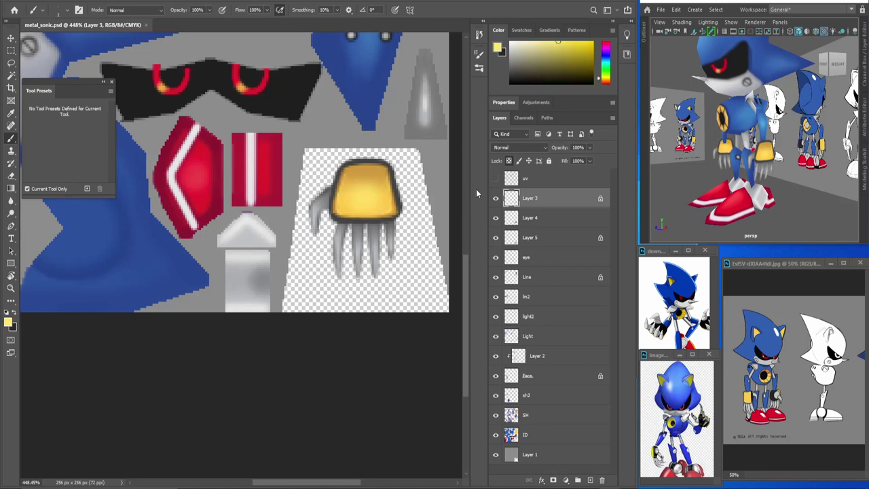
{"action": "left_click", "coordinate": [391, 211], "text": "alt"}
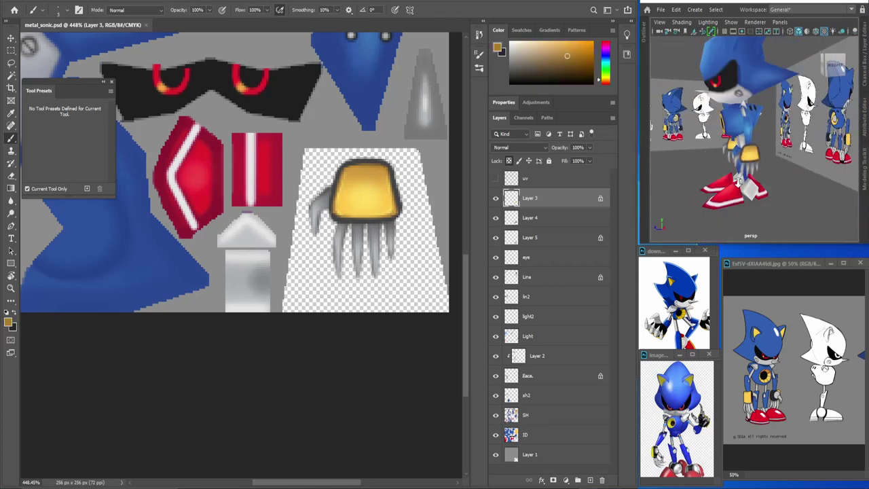
{"action": "left_click", "coordinate": [536, 236], "text": "shift"}
{"action": "key", "text": "ctrl+g"}
Scale the hand group to fit its area on the UV layout overlay.
{"action": "left_click", "coordinate": [496, 178]}
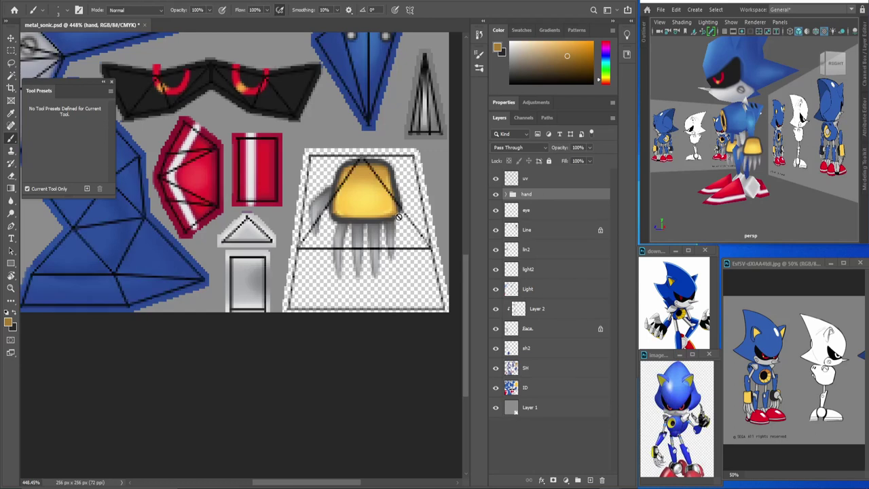
{"action": "key", "text": "ctrl+t"}
{"action": "mouse_move", "coordinate": [407, 279]}
{"action": "left_mouse_down"}
{"action": "mouse_move", "coordinate": [416, 290]}
{"action": "mouse_move", "coordinate": [414, 218]}
{"action": "left_mouse_up"}
{"action": "key", "text": "Return"}
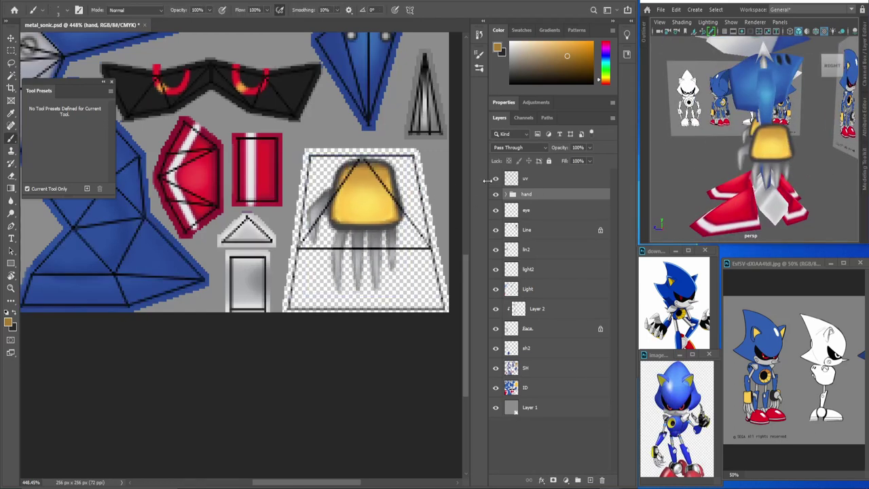
{"action": "left_click", "coordinate": [495, 178]}
{"action": "key", "text": "b"}
Check the hand on the Maya model, then sample the blue body colour on layer sh2.
{"action": "mouse_move", "coordinate": [679, 136]}
{"action": "left_mouse_down"}
{"action": "mouse_move", "coordinate": [720, 148]}
{"action": "mouse_move", "coordinate": [741, 173]}
{"action": "mouse_move", "coordinate": [399, 194]}
{"action": "left_mouse_up"}
{"action": "scroll", "coordinate": [271, 271], "scroll_direction": "down", "scroll_amount": 3}
{"action": "scroll", "coordinate": [271, 271], "scroll_direction": "up", "scroll_amount": 1}
{"action": "scroll", "coordinate": [271, 271], "scroll_direction": "down", "scroll_amount": 2}
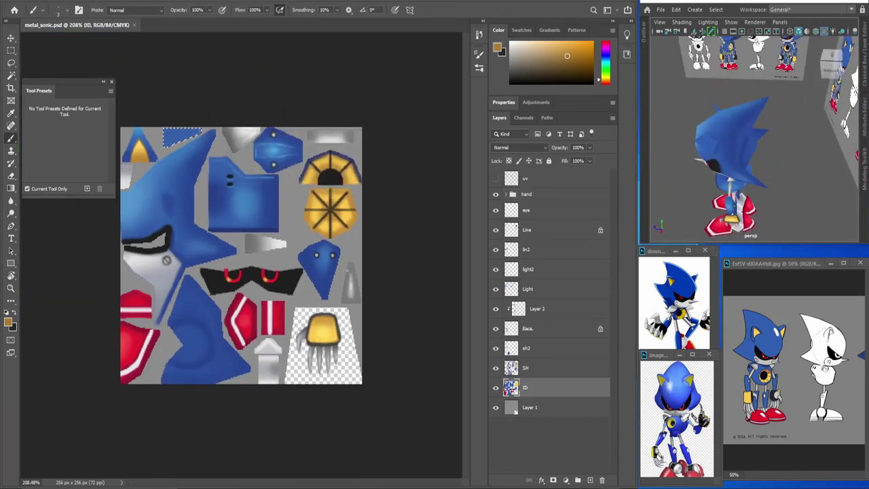
{"action": "left_click", "coordinate": [526, 348]}
{"action": "left_click", "coordinate": [141, 126], "text": "alt"}
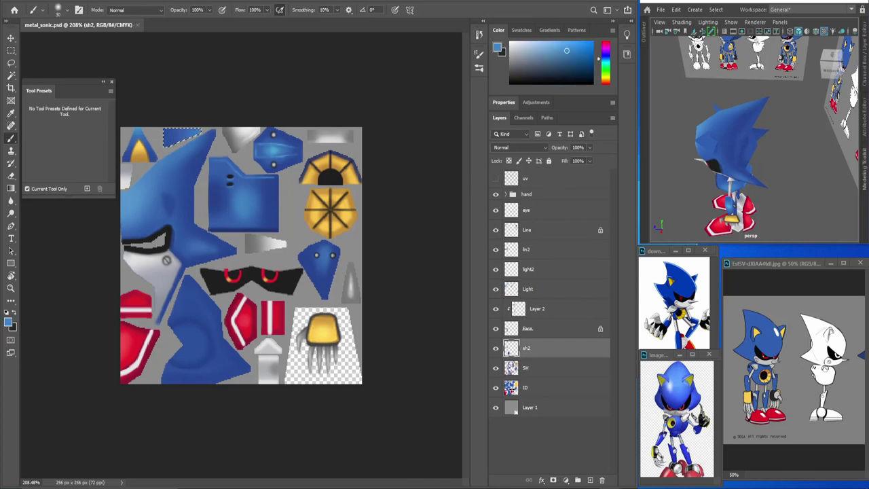
Orbit and zoom the Maya model to a three-quarter view of the clawed hands.
{"action": "left_click_drag", "start_coordinate": [747, 163], "coordinate": [774, 163]}
{"action": "scroll", "coordinate": [781, 163], "scroll_direction": "down", "scroll_amount": 3}
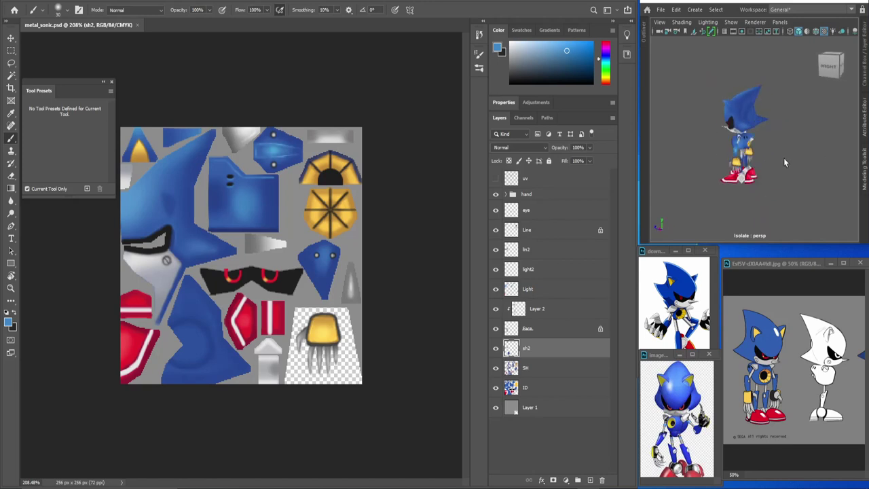
{"action": "scroll", "coordinate": [784, 163], "scroll_direction": "up", "scroll_amount": 3}
{"action": "mouse_move", "coordinate": [784, 163]}
{"action": "left_mouse_down"}
{"action": "mouse_move", "coordinate": [799, 167]}
{"action": "mouse_move", "coordinate": [769, 168]}
{"action": "left_mouse_up"}
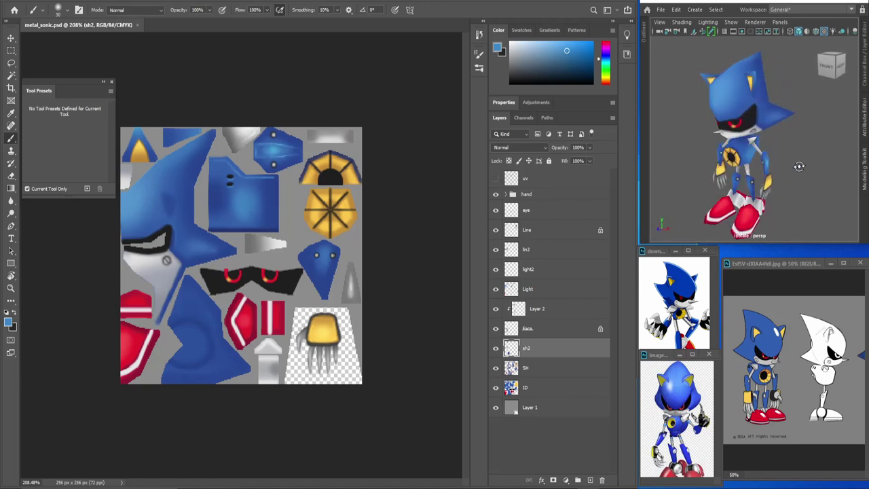
{"action": "scroll", "coordinate": [769, 168], "scroll_direction": "down", "scroll_amount": 2}
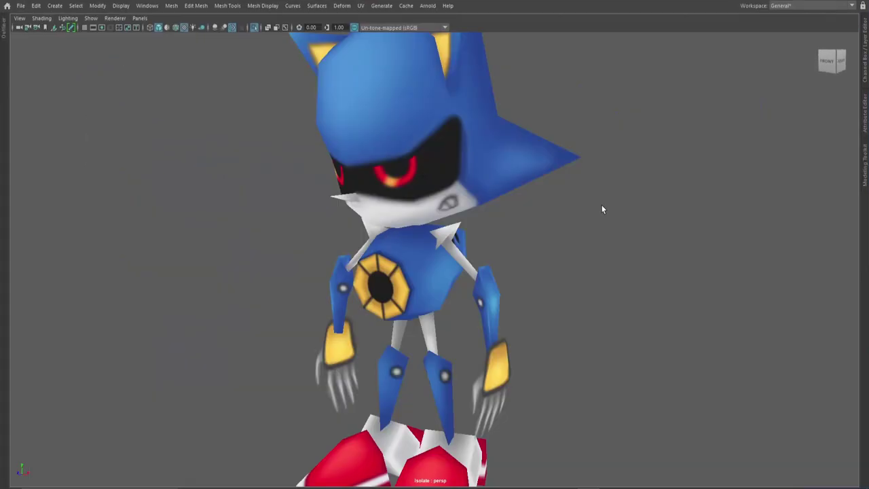
{"action": "scroll", "coordinate": [602, 208], "scroll_direction": "down", "scroll_amount": 3}
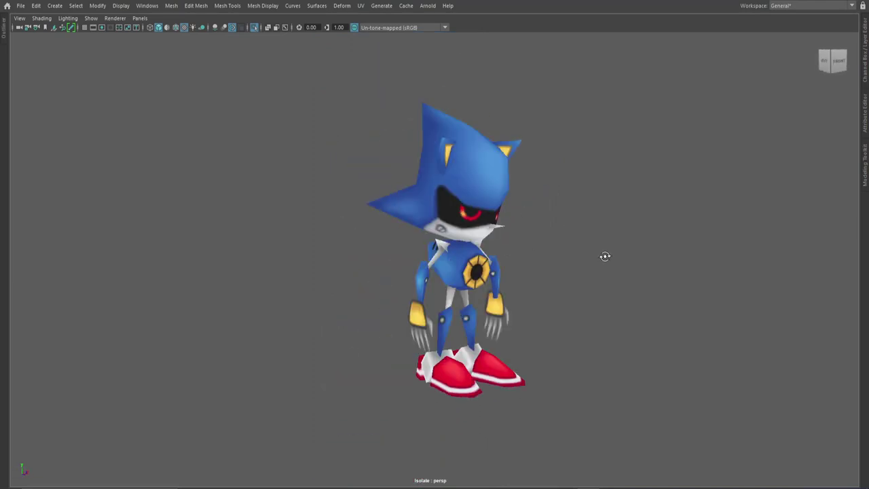